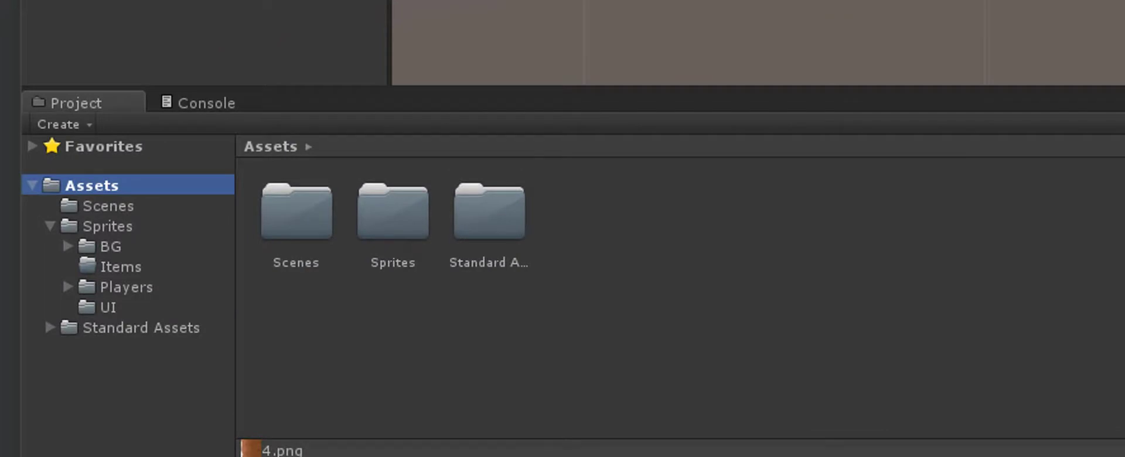
Open the BG folder inside the Sprites folder
left_click(108, 227)
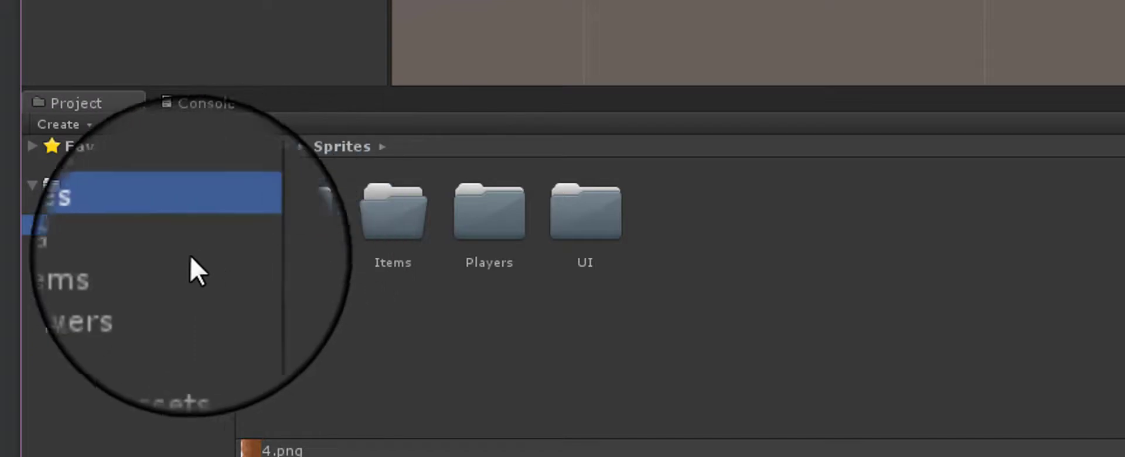
left_click(94, 247)
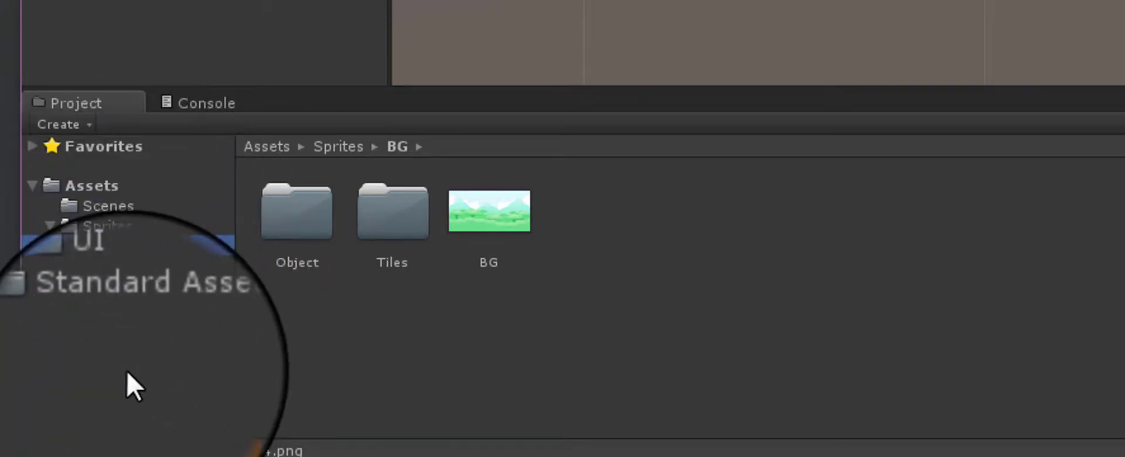
mouse_move(159, 243)
left_mouse_down()
mouse_move(168, 234)
mouse_move(585, 253)
mouse_move(498, 292)
mouse_move(414, 231)
left_mouse_up()
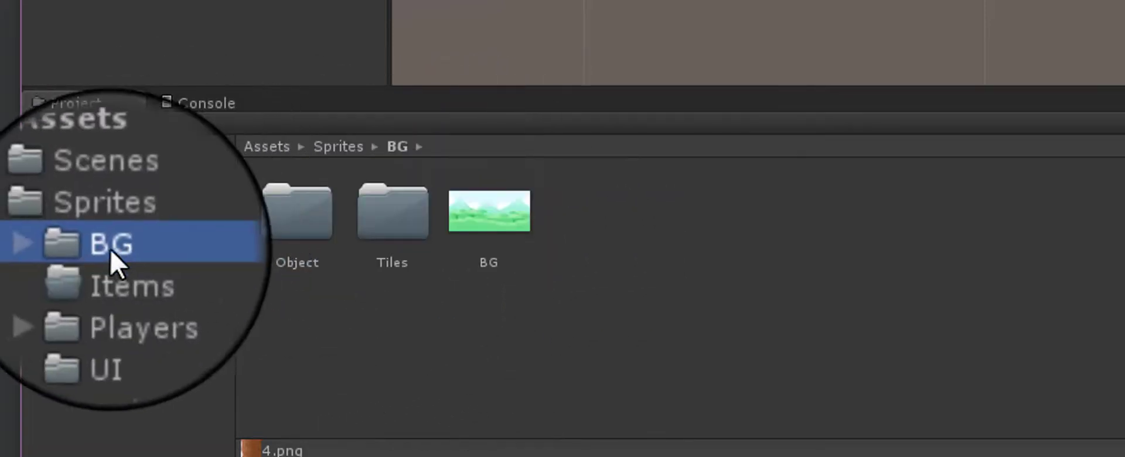
left_click(112, 253)
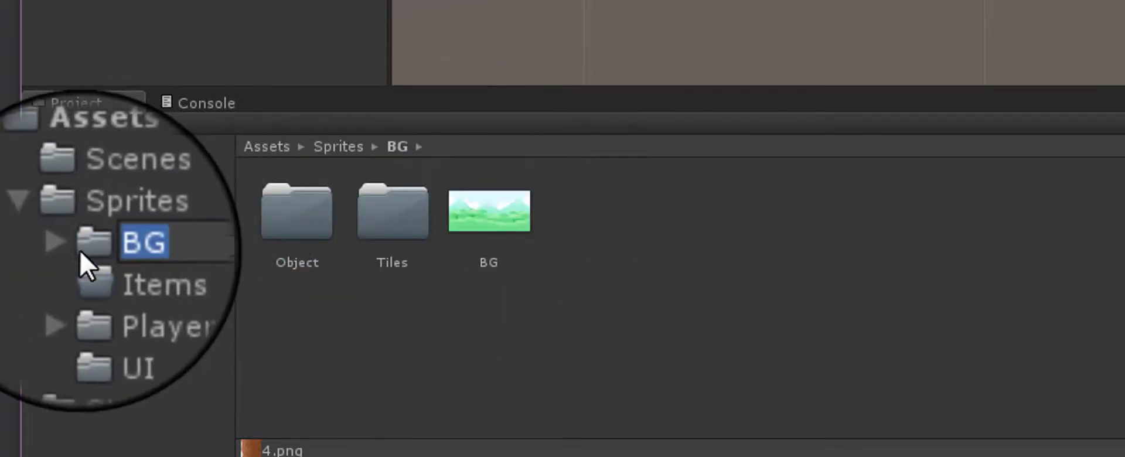
key("Escape")
Set the BG image's texture type to Sprite (2D and UI), keeping max size 2048 and normal quality compression, and apply the import settings
left_click(504, 212)
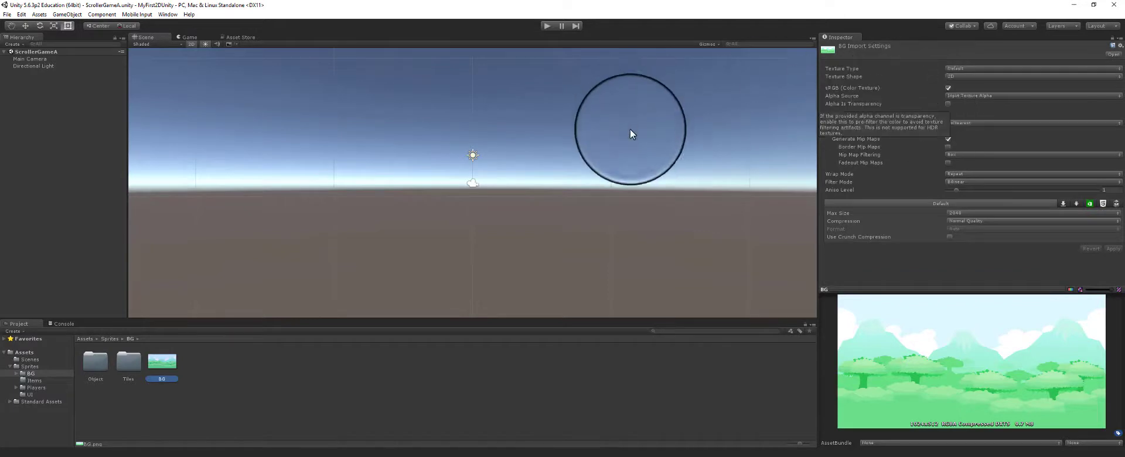
left_click(987, 69)
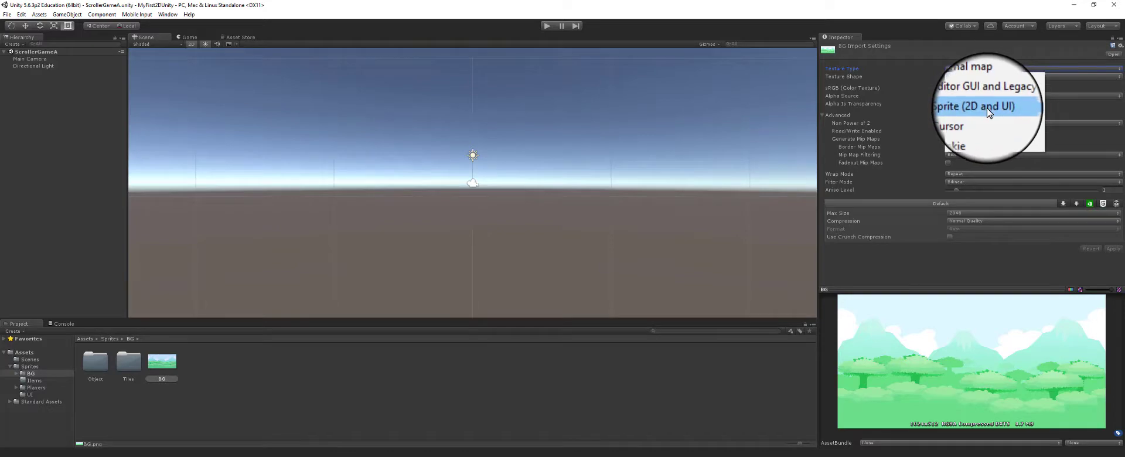
left_click(987, 108)
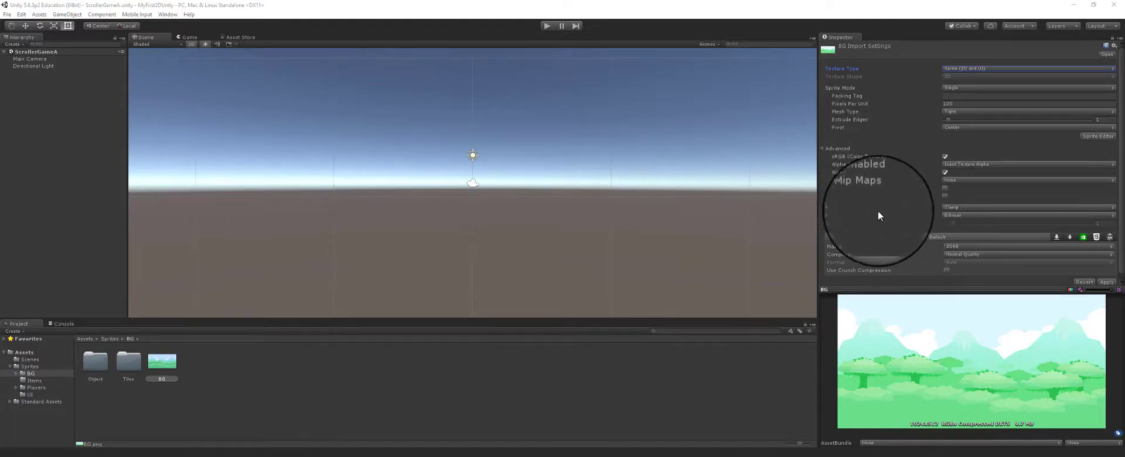
scroll(888, 232, "down", 1)
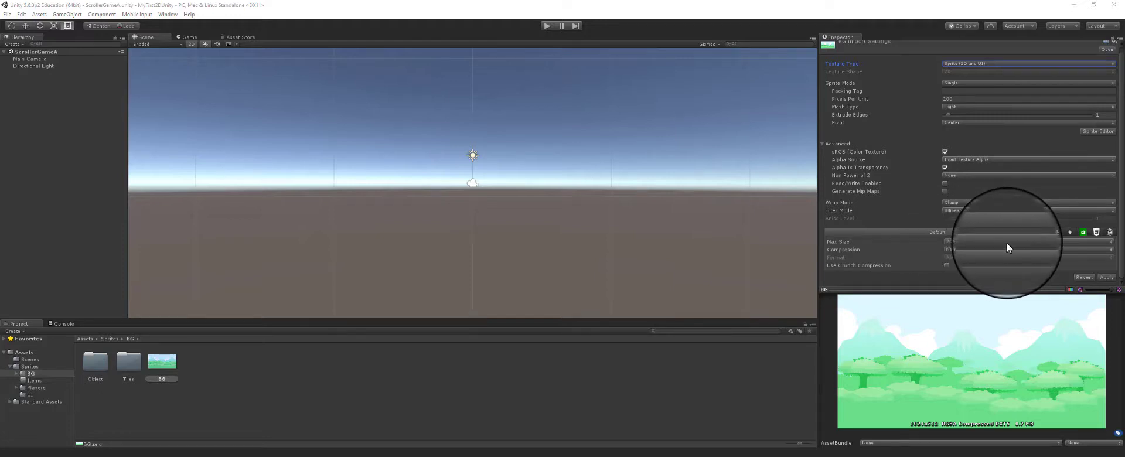
left_click(984, 243)
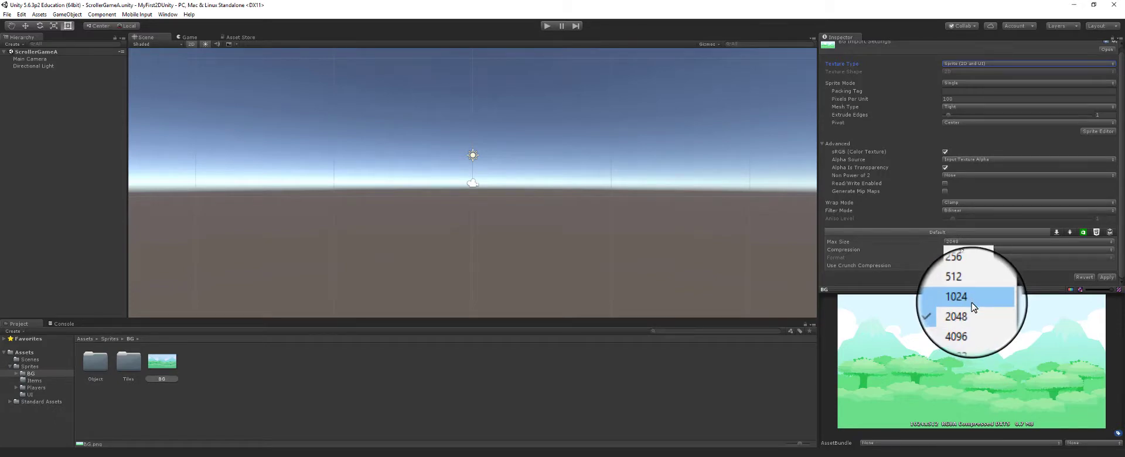
left_click(882, 263)
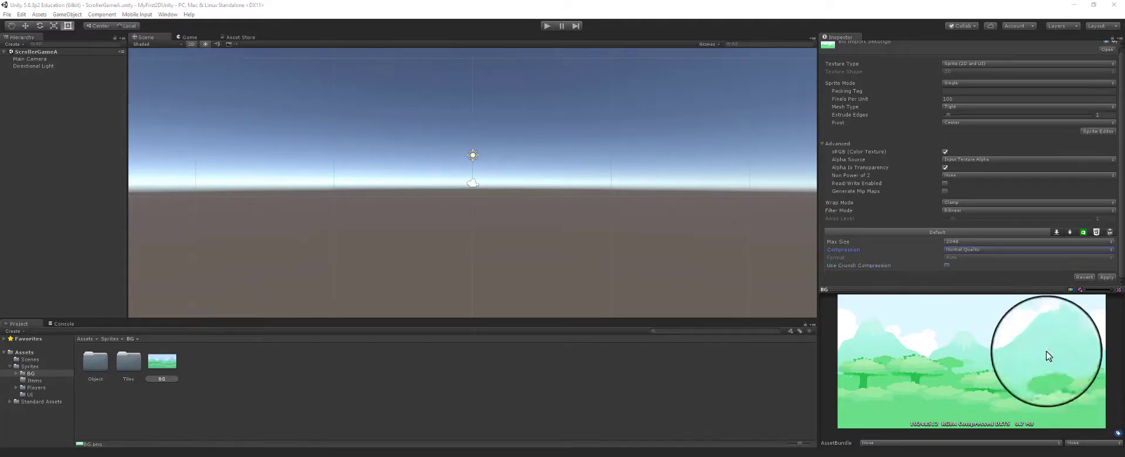
left_click(1106, 278)
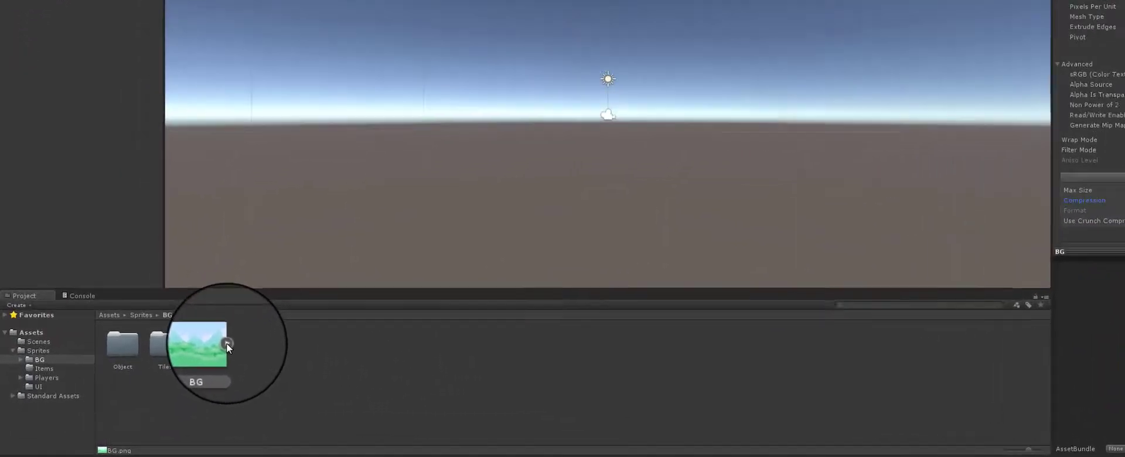
Expand the converted BG texture to view the sprite inside it, and collapse it again
left_click(227, 344)
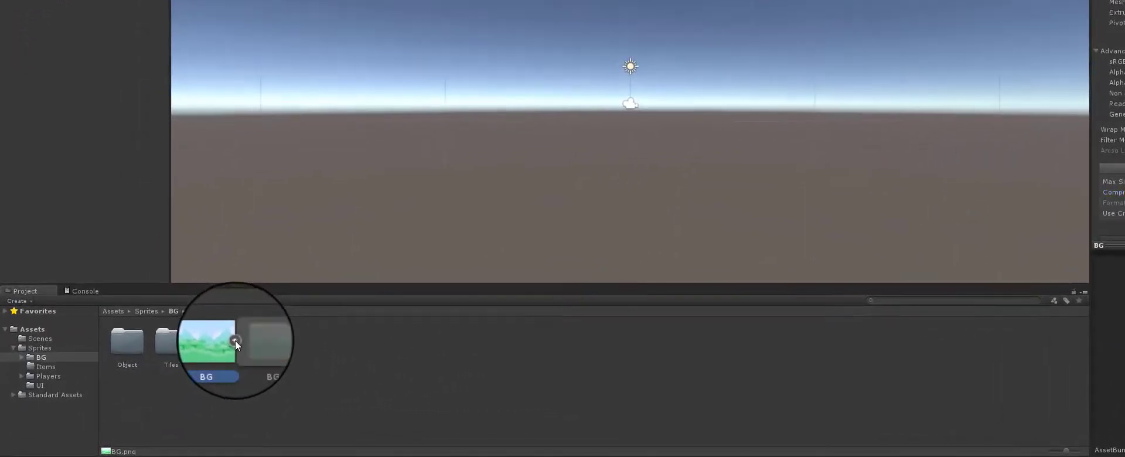
left_click(227, 344)
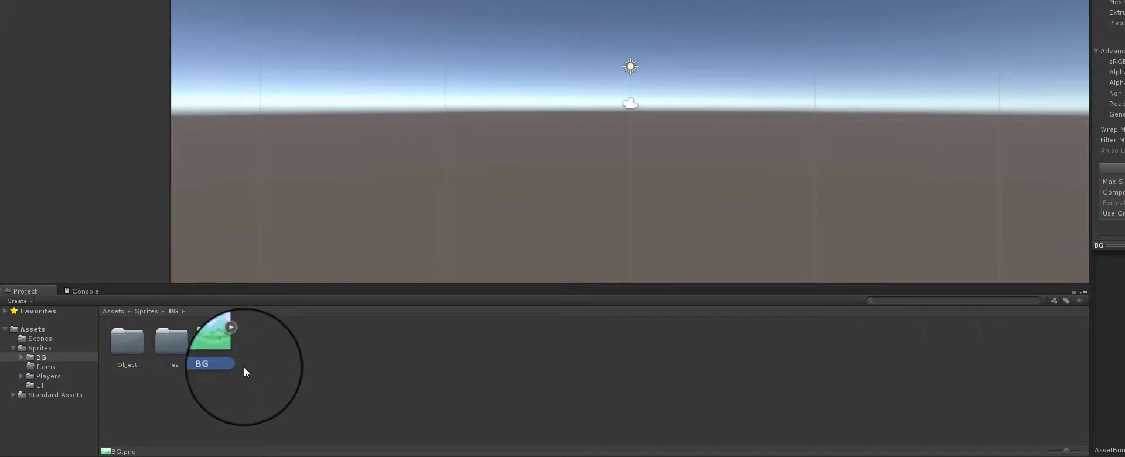
left_click(235, 341)
left_click(235, 340)
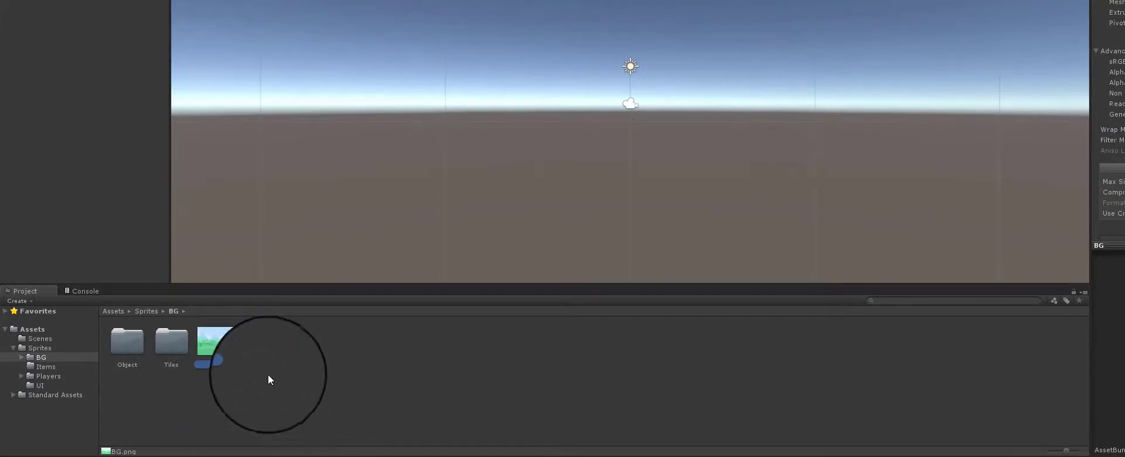
left_click_drag(223, 345, 266, 358)
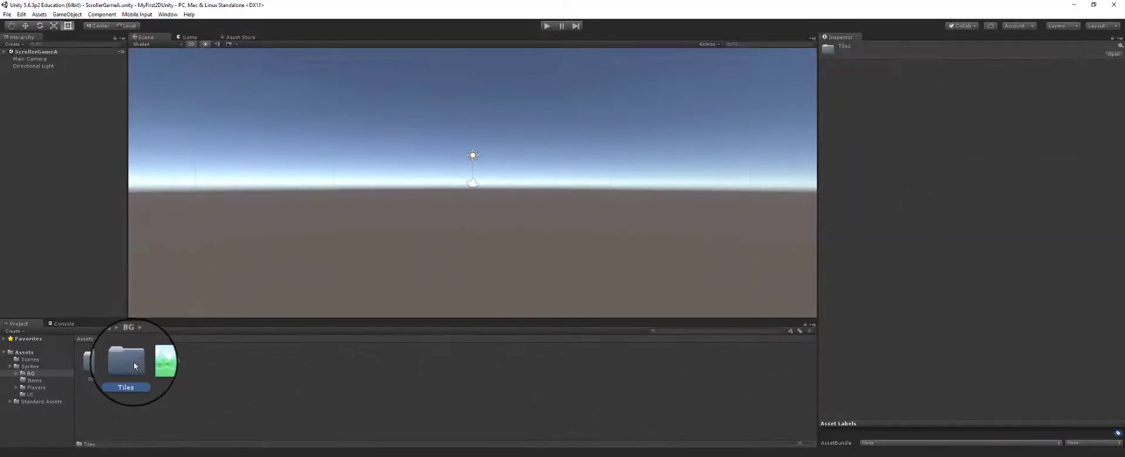
Convert images 1 to 18 in the Tiles folder to sprites with a max size of 1024 and apply the settings
double_click(176, 347)
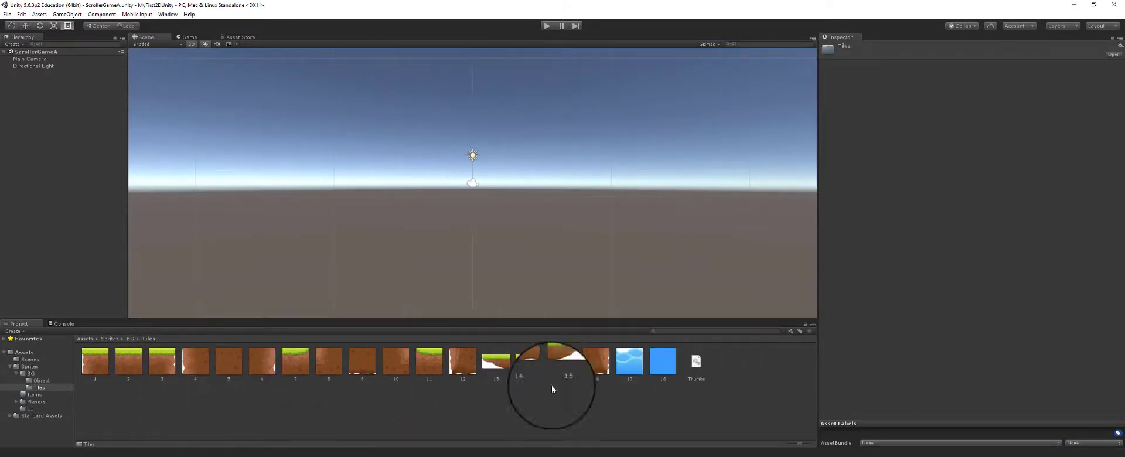
left_click(656, 367)
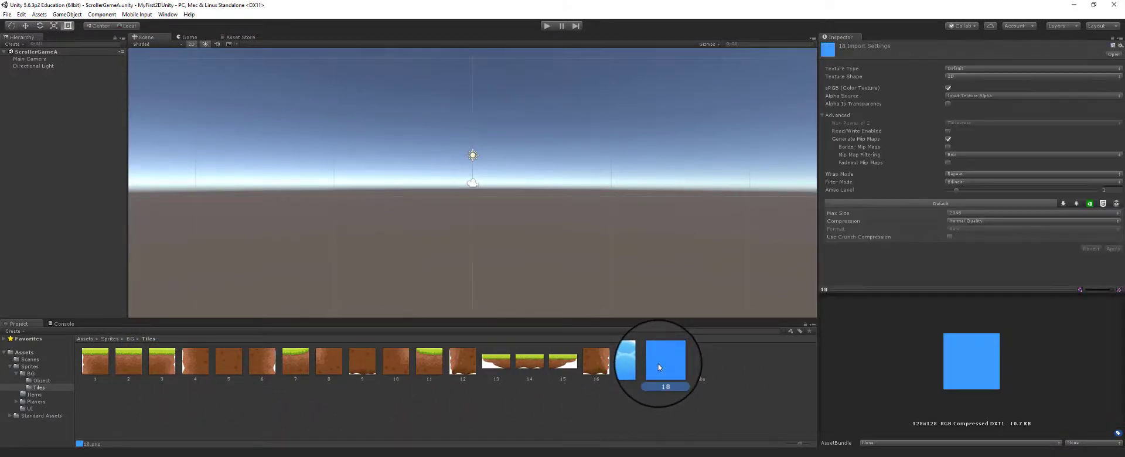
left_click(93, 366, "shift")
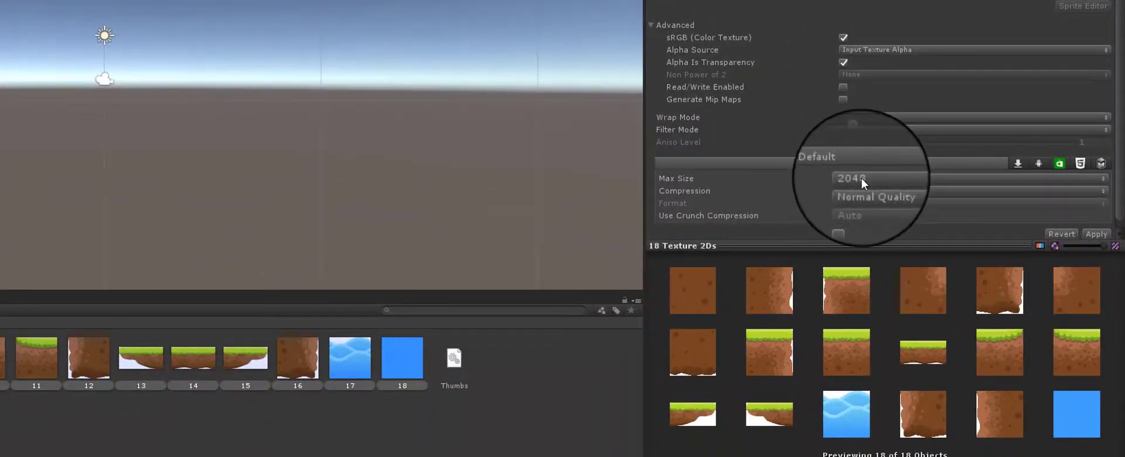
left_click(844, 178)
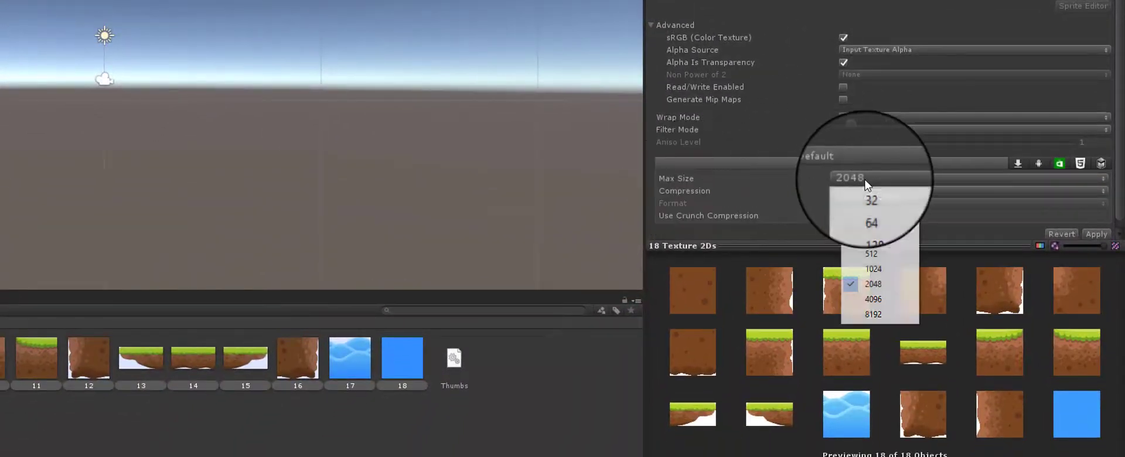
left_click(891, 268)
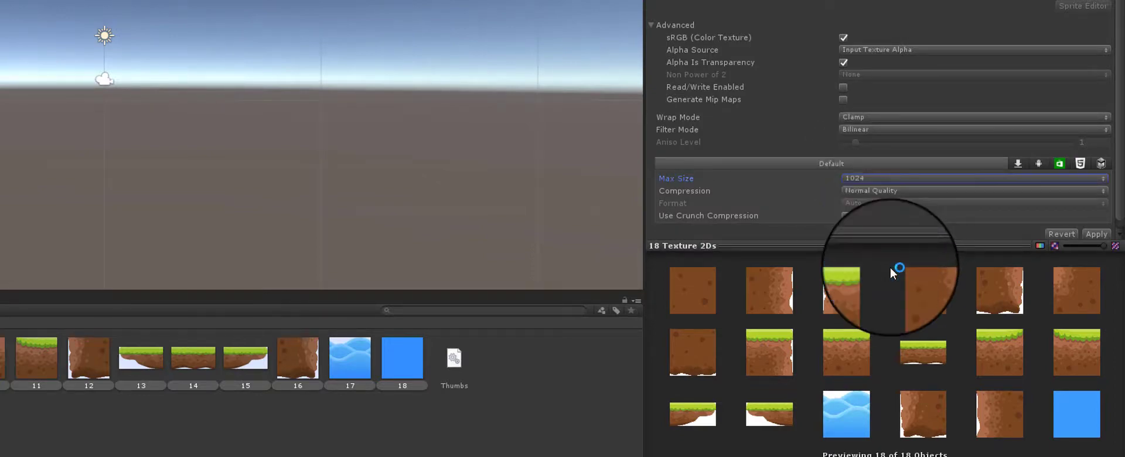
left_click(1098, 234)
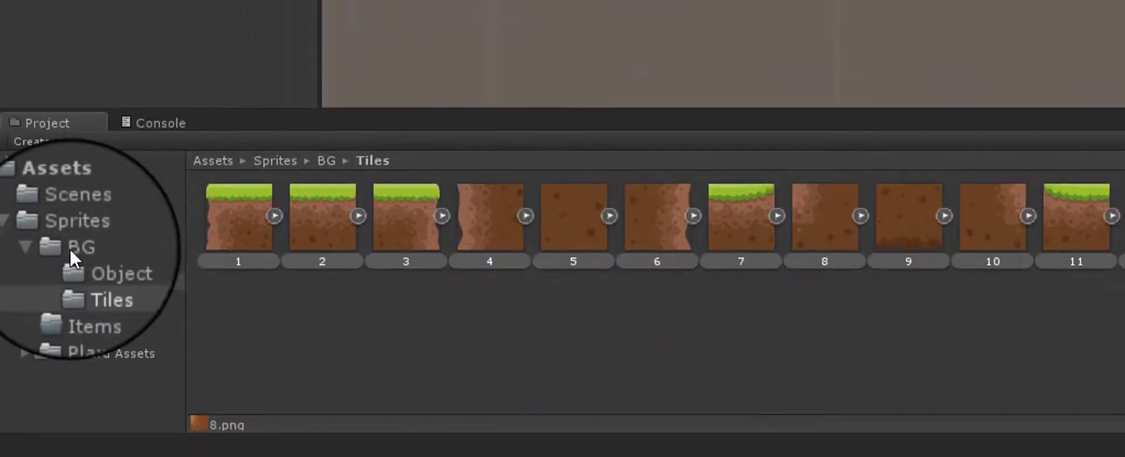
Collapse the BG folder and open the UI folder under Sprites
left_click(61, 448)
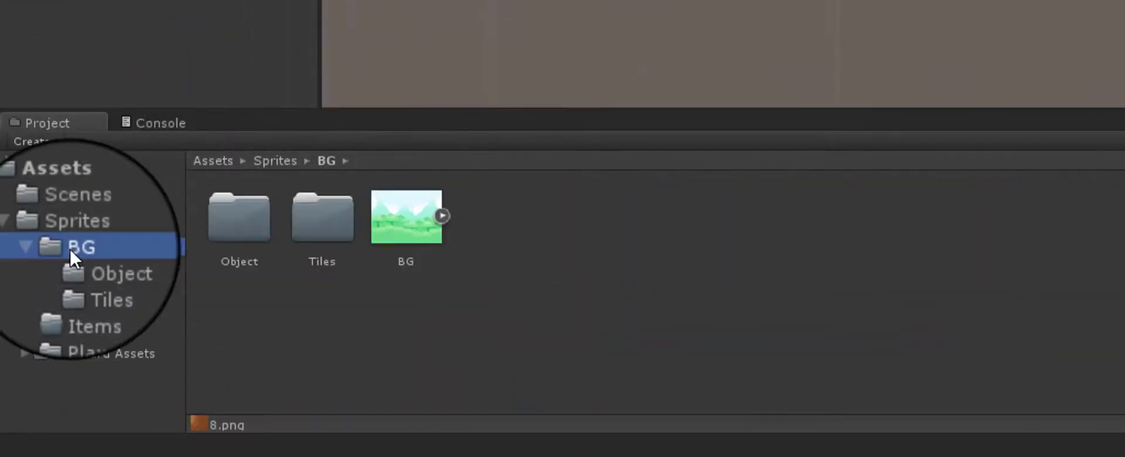
left_click(34, 249)
left_click(87, 266)
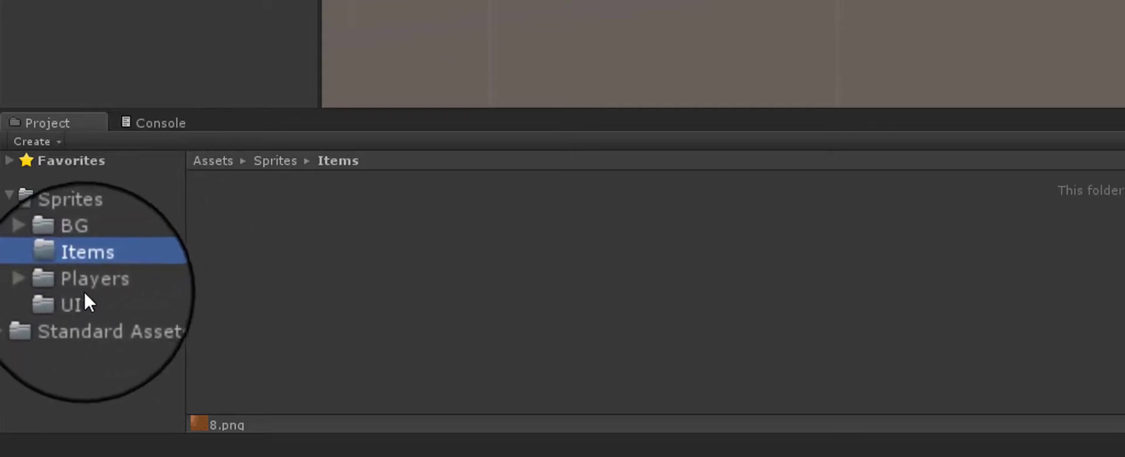
left_click(72, 300)
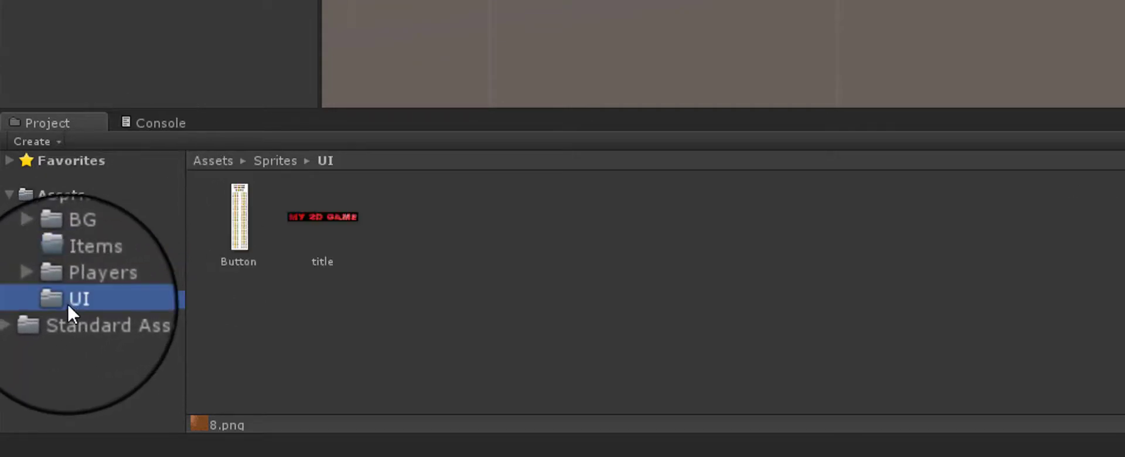
Set the title image's texture type to Sprite (2D and UI) and apply the import settings
left_click(325, 221)
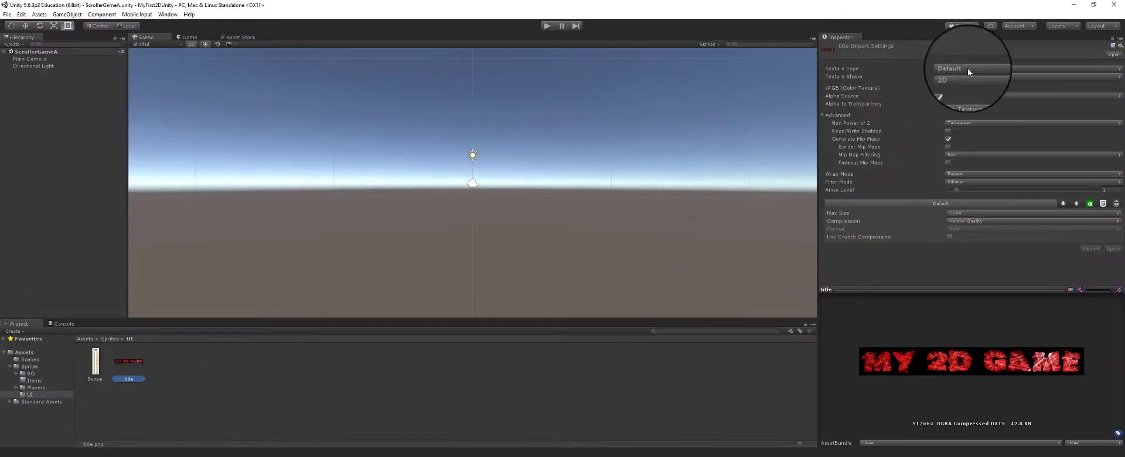
left_click(968, 68)
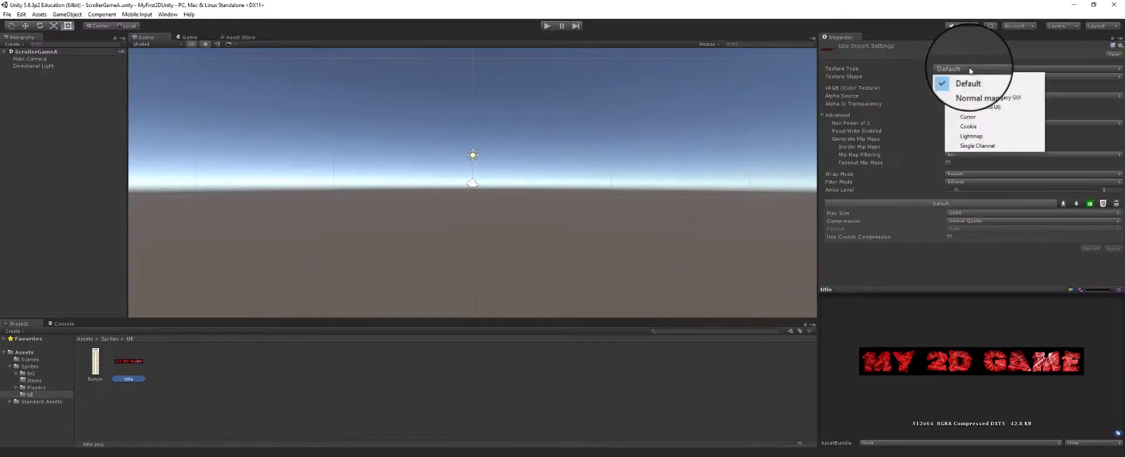
left_click(977, 108)
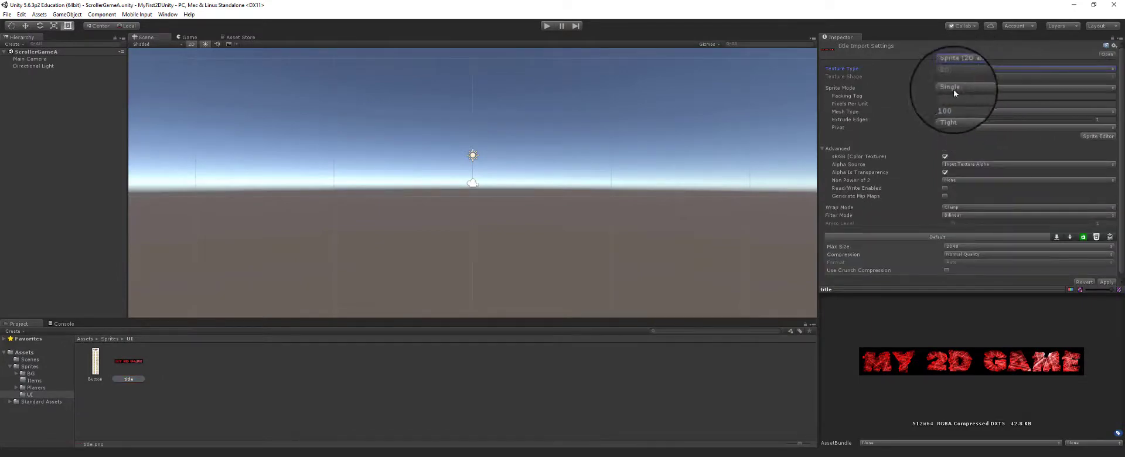
left_click(1108, 284)
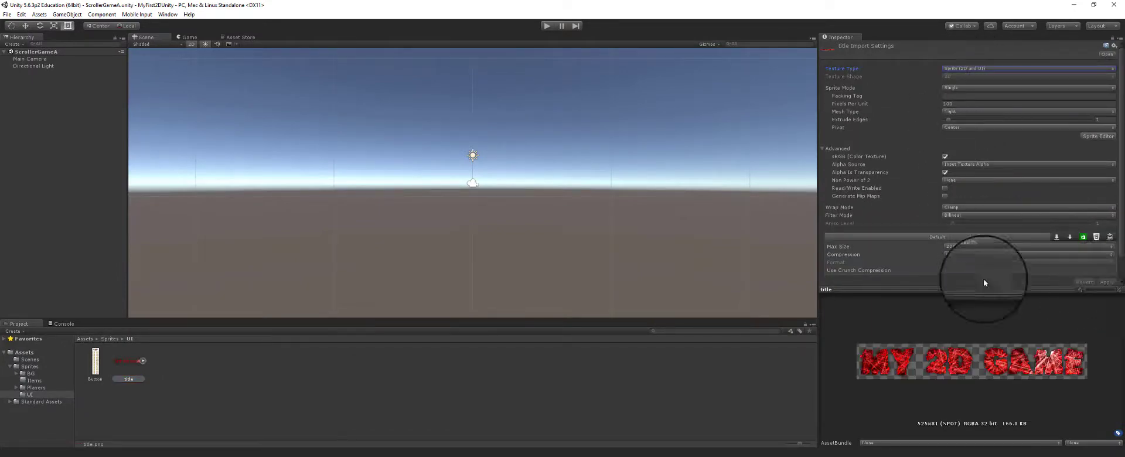
Set the Button image's texture type to Sprite (2D and UI) and its sprite mode to Multiple
left_click(96, 371)
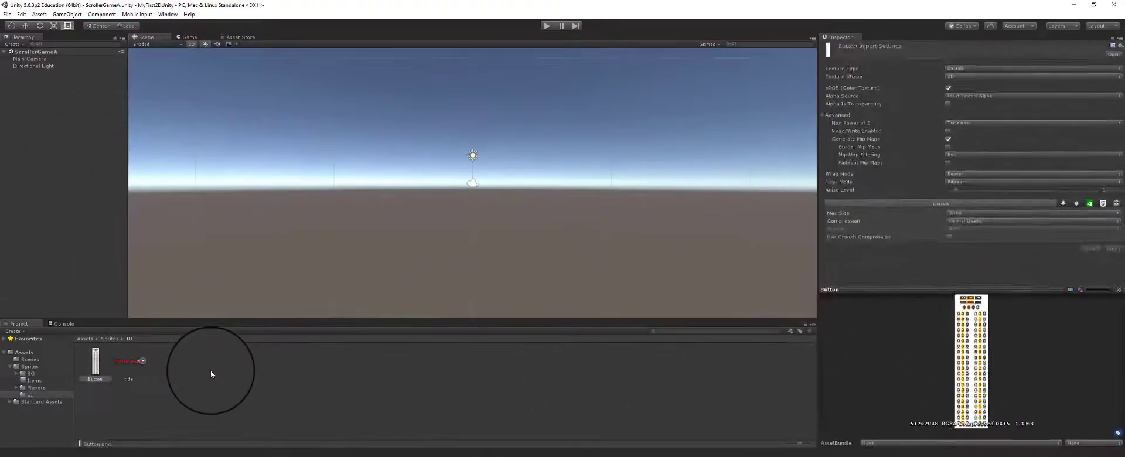
left_click(211, 370)
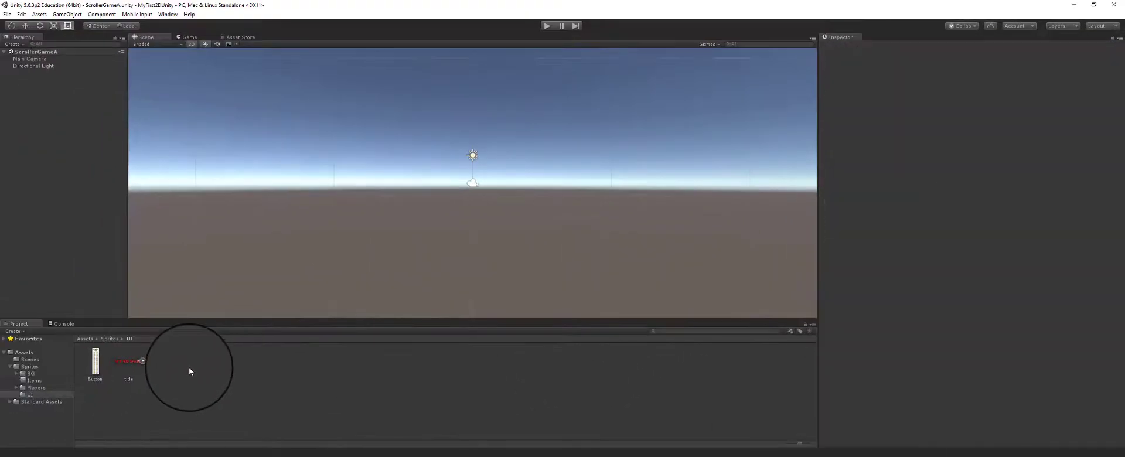
left_click(94, 363)
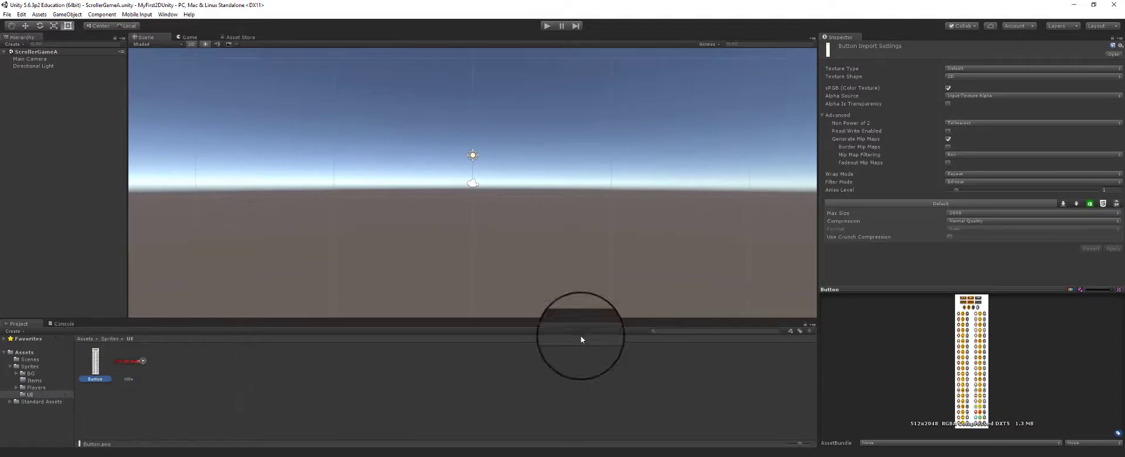
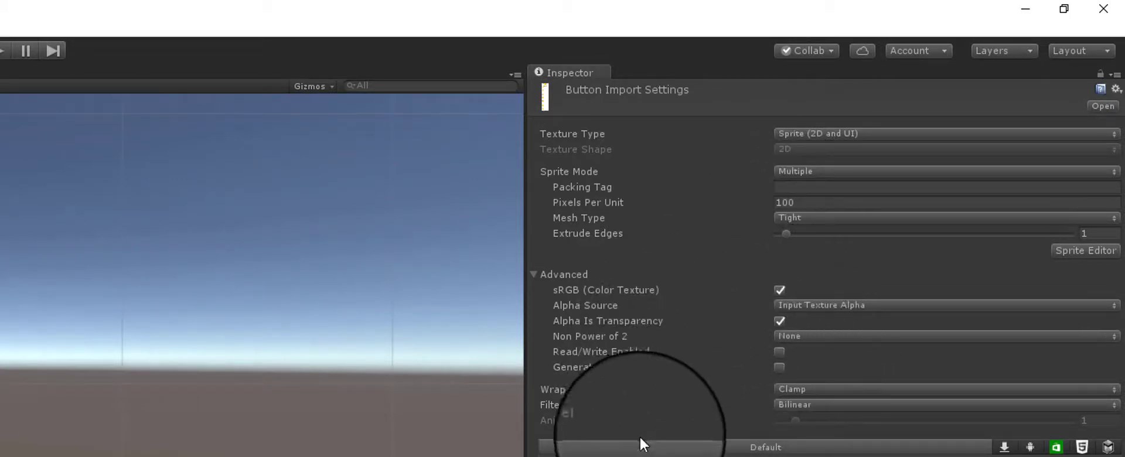
Open the Button image in the Sprite Editor, applying its pending import settings
left_click(1072, 252)
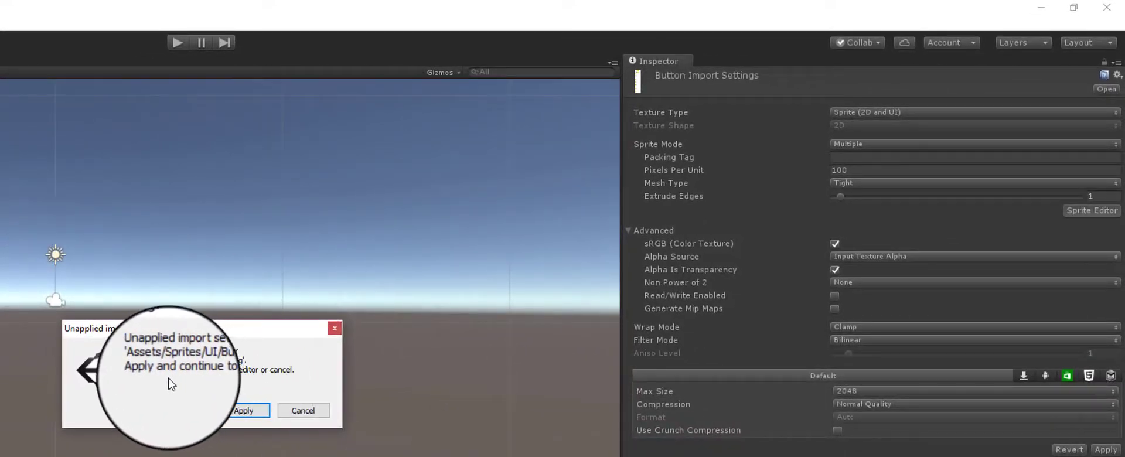
left_click(252, 410)
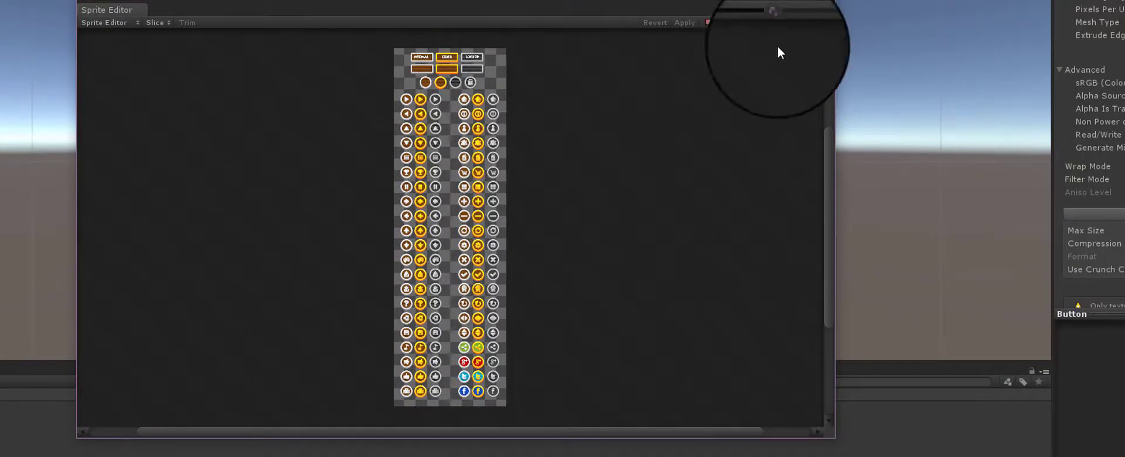
scroll(612, 202, "up", 4)
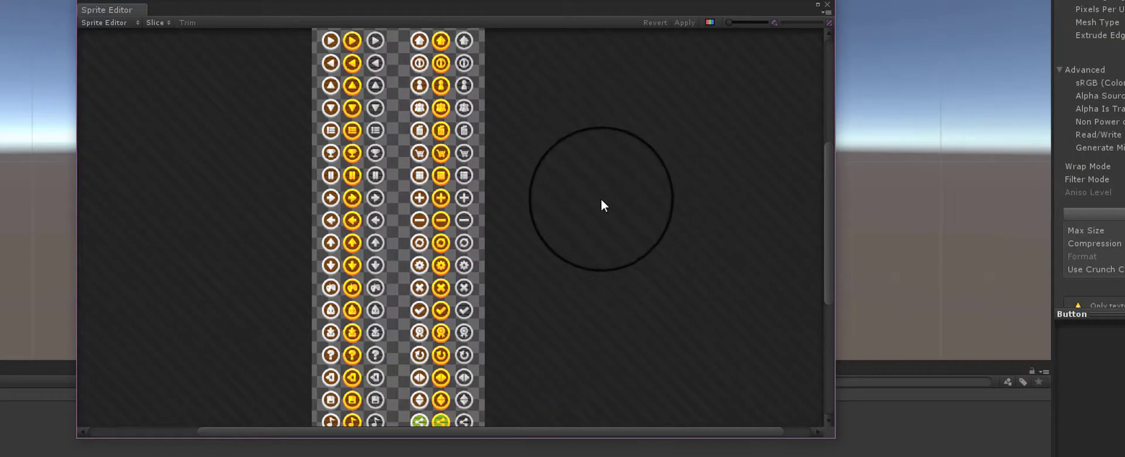
Examine the button and icon layout across the whole Button sheet, from the text buttons down to the social icons
scroll(597, 211, "up", 2)
scroll(590, 219, "up", 4)
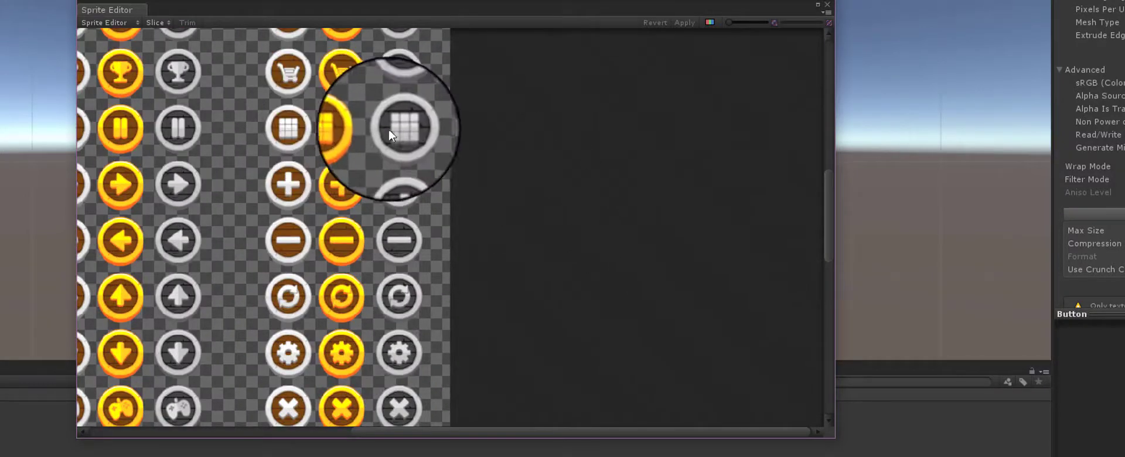
scroll(443, 162, "down", 2)
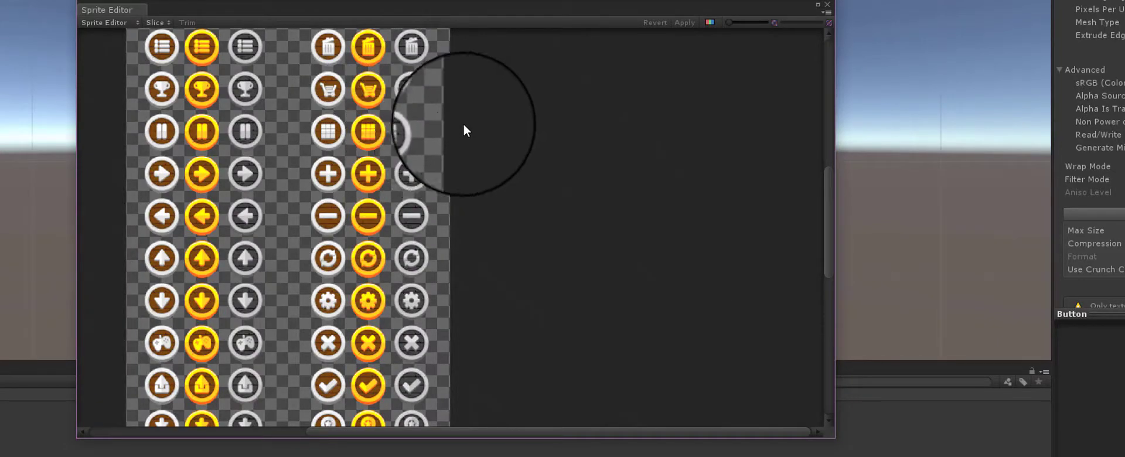
scroll(468, 121, "down", 2)
scroll(484, 88, "up", 4)
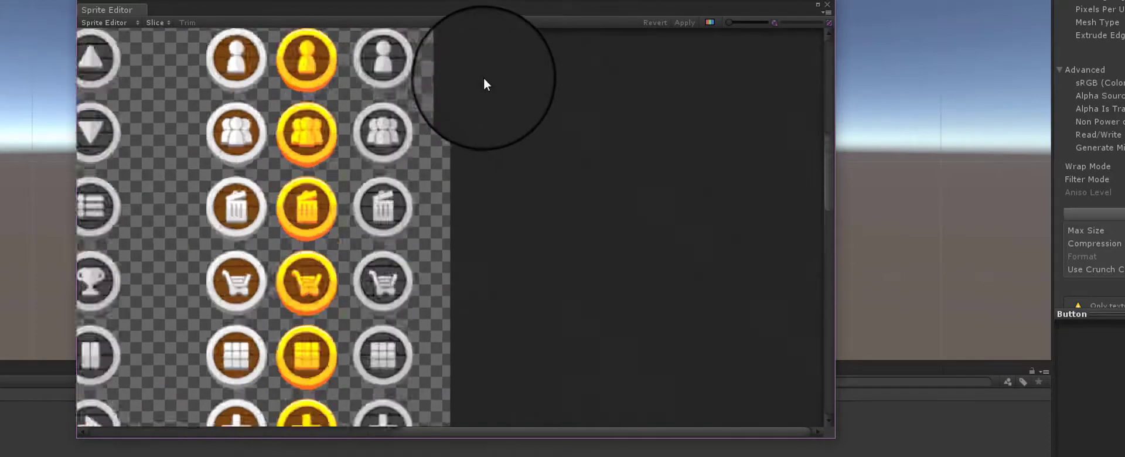
scroll(434, 117, "down", 4)
middle_click_drag(426, 113, 514, 402)
scroll(502, 393, "up", 2)
scroll(387, 240, "up", 2)
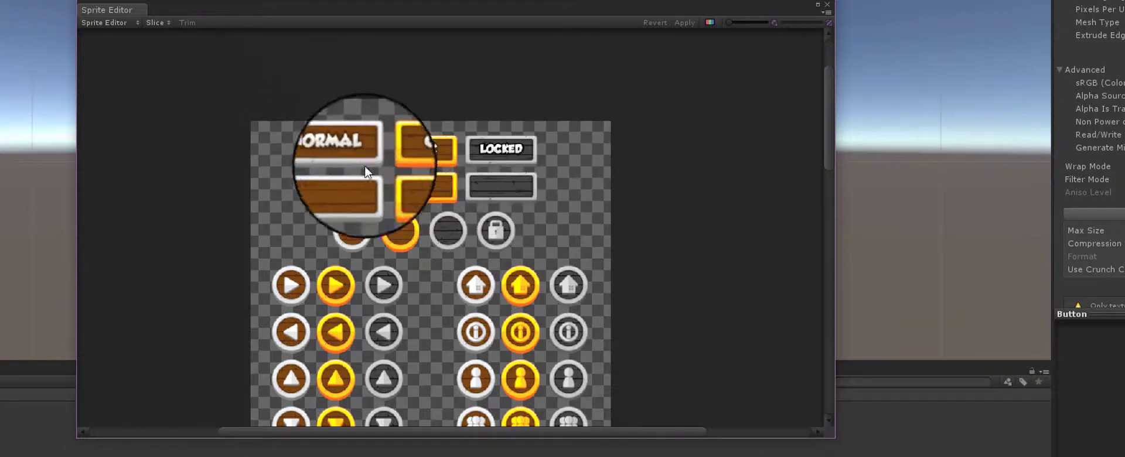
scroll(574, 206, "down", 5)
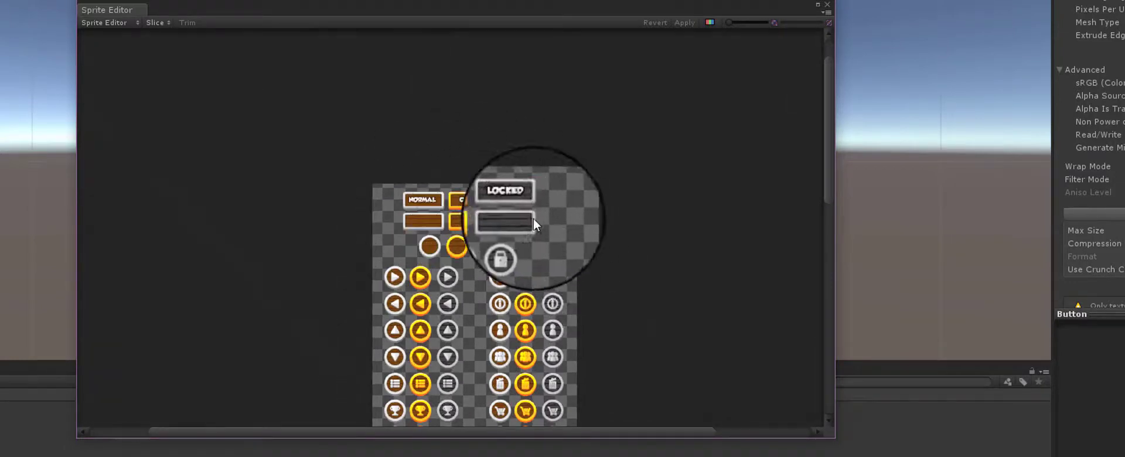
scroll(537, 373, "up", 5)
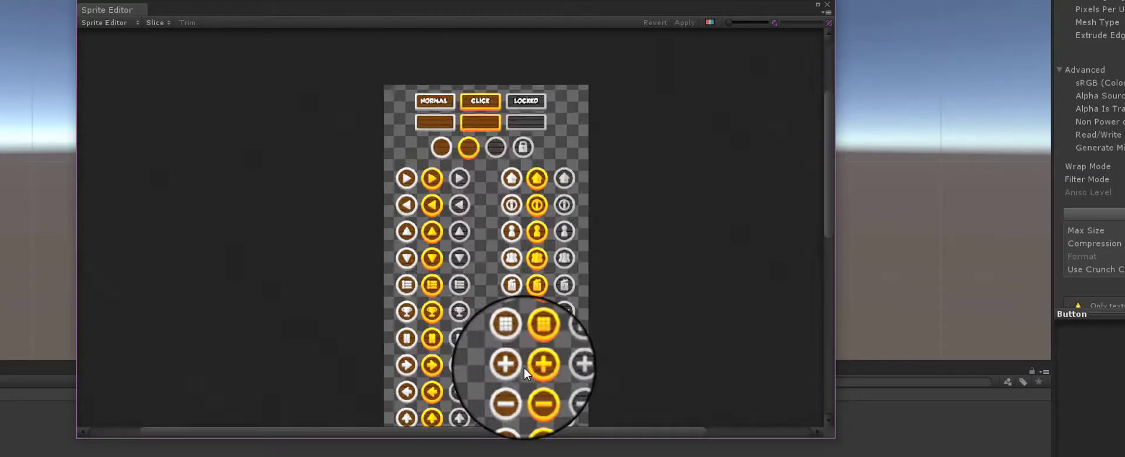
scroll(527, 352, "down", 4)
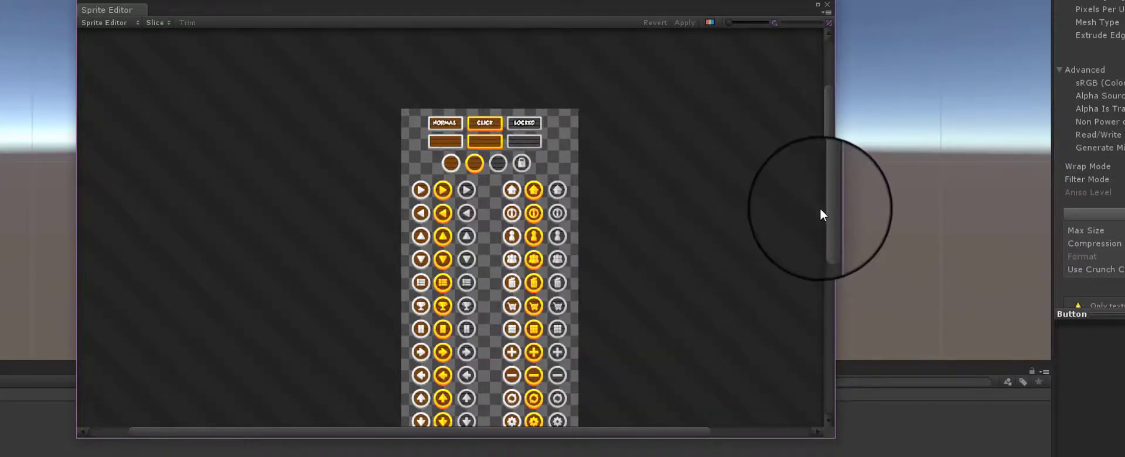
left_click_drag(828, 246, 827, 376)
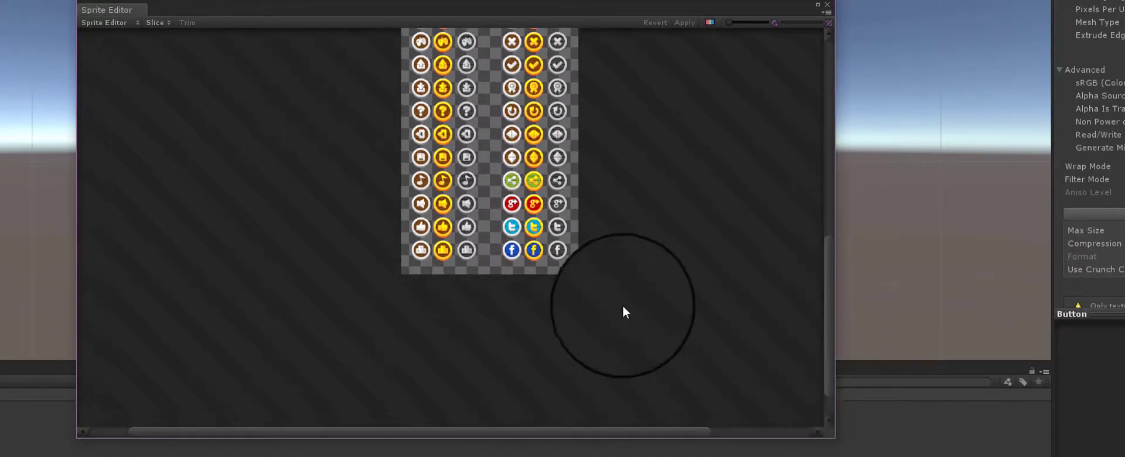
scroll(619, 263, "up", 3)
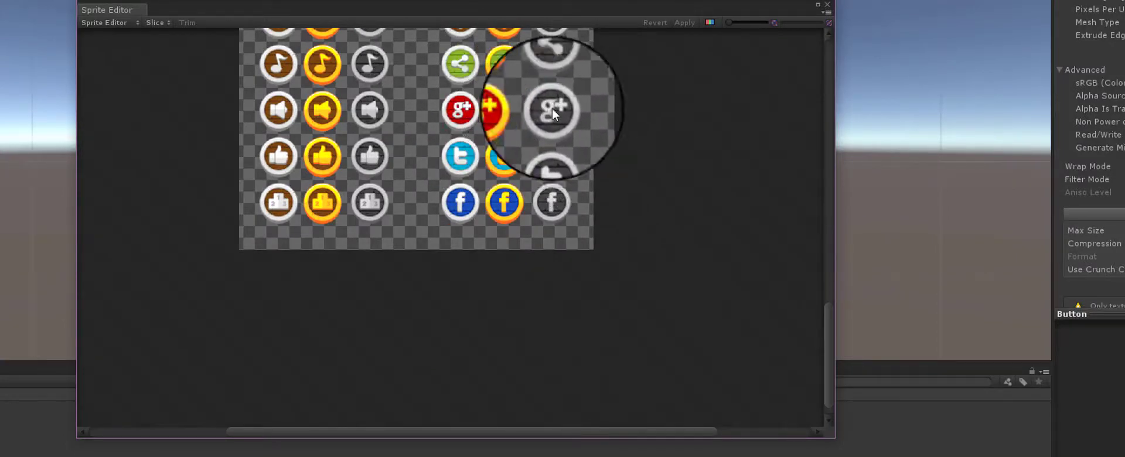
scroll(697, 217, "up", 2)
scroll(701, 221, "down", 4)
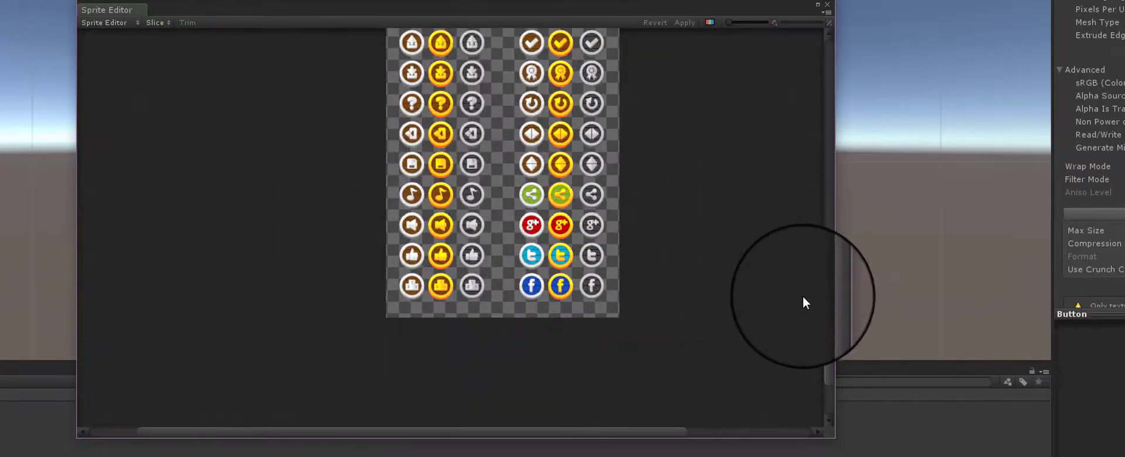
left_click_drag(826, 302, 840, 202)
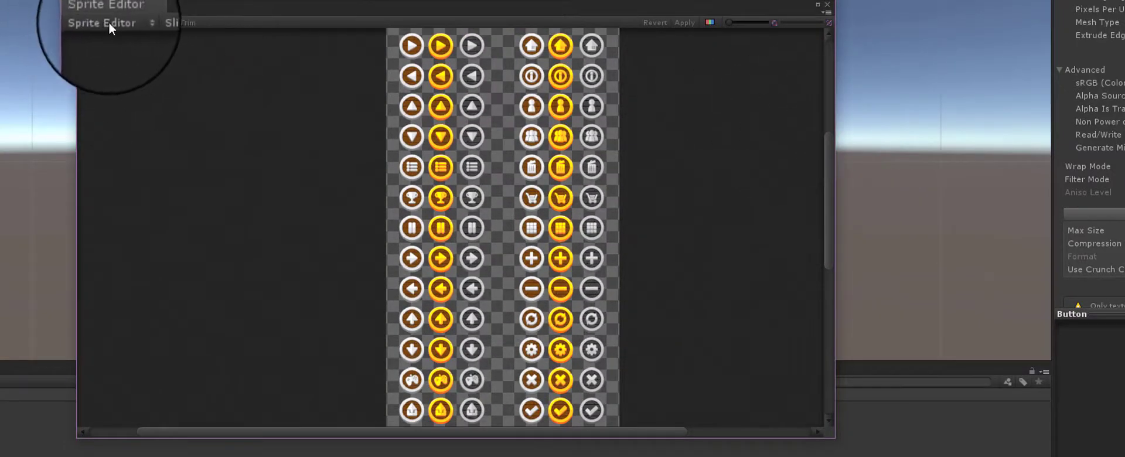
Slice the Button sheet with type Automatic, pivot Center and method Delete Existing
left_click(129, 22)
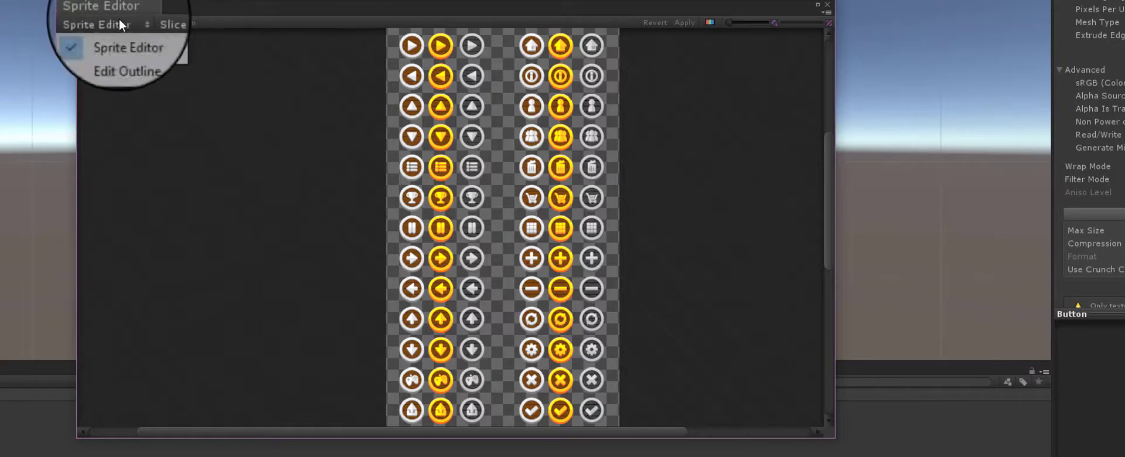
left_click(159, 12)
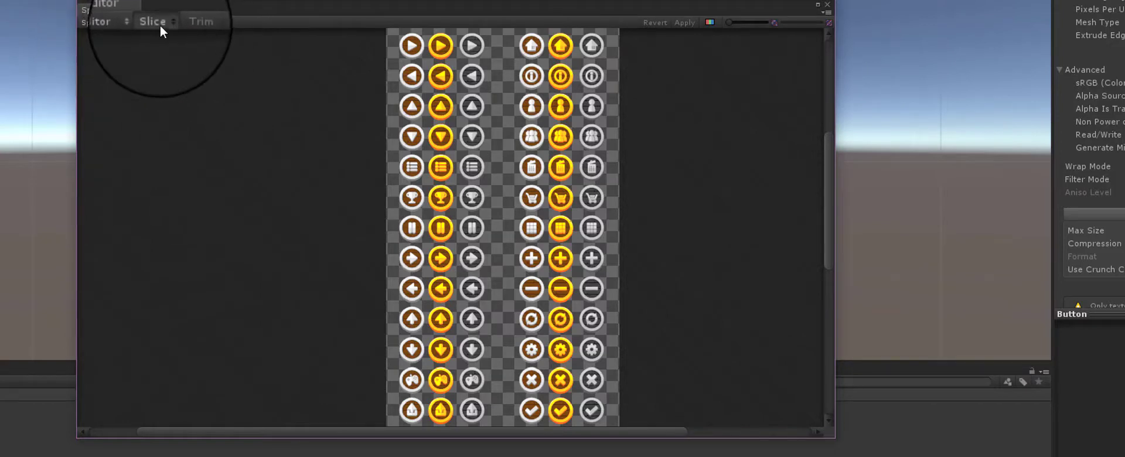
left_click(160, 23)
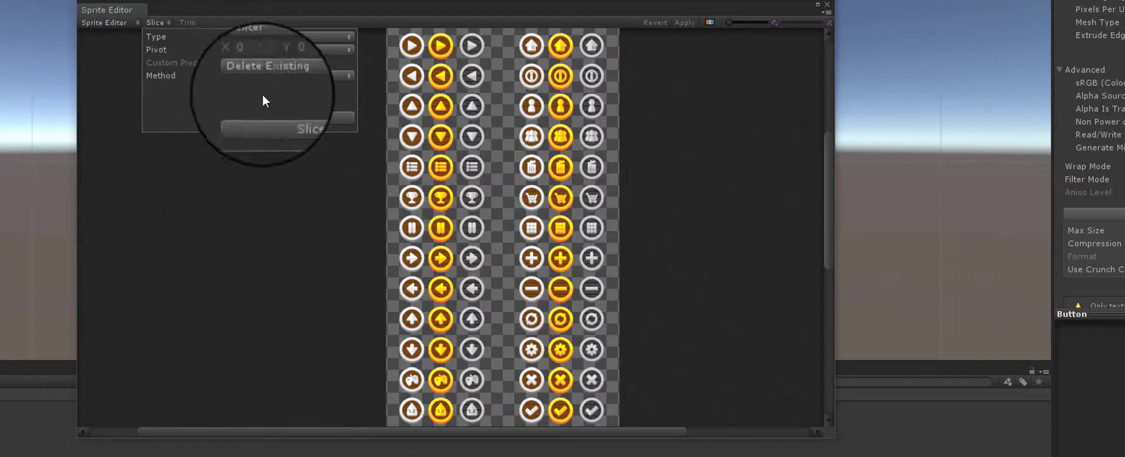
left_click(283, 117)
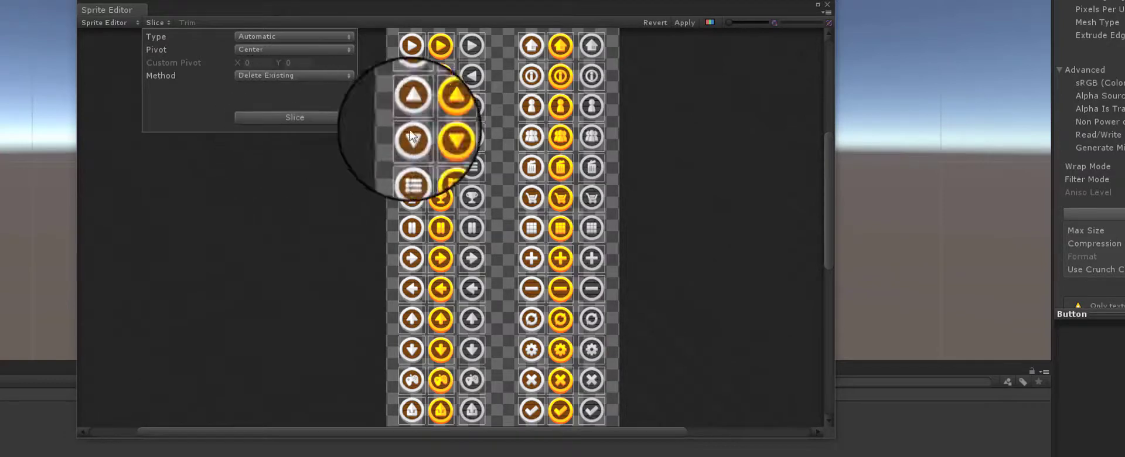
Check the slice outlines along the whole Button sheet, apply the slicing and close the Sprite Editor
scroll(647, 122, "up", 2)
scroll(662, 123, "down", 3)
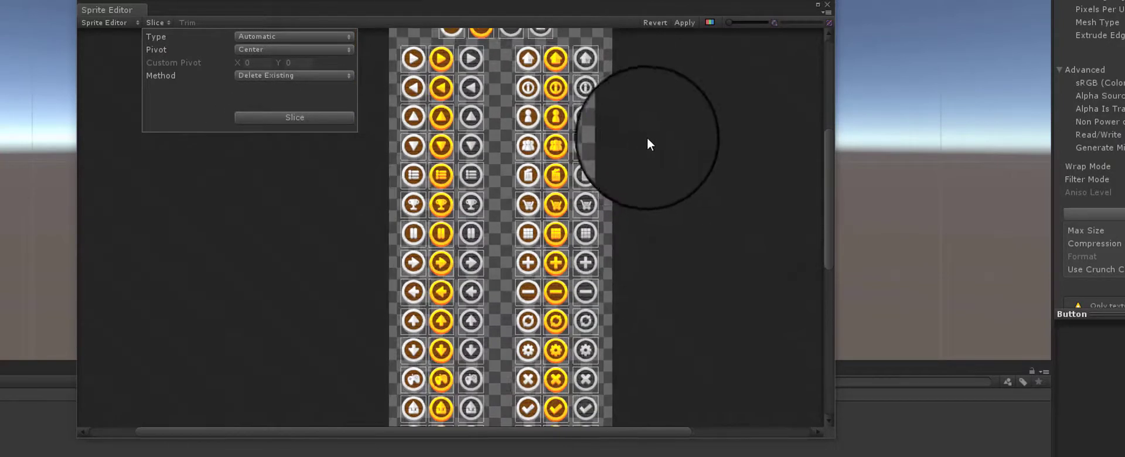
left_click_drag(834, 187, 819, 111)
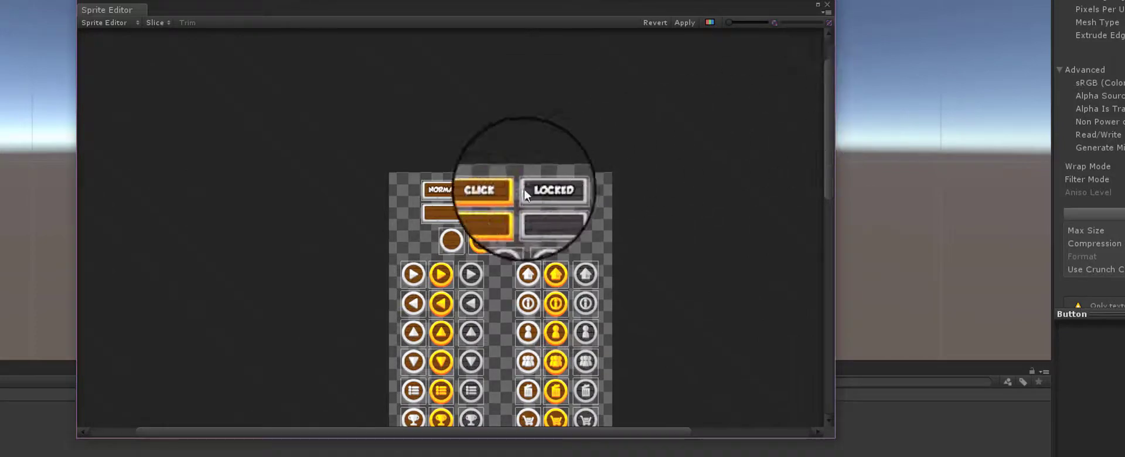
scroll(498, 193, "up", 2)
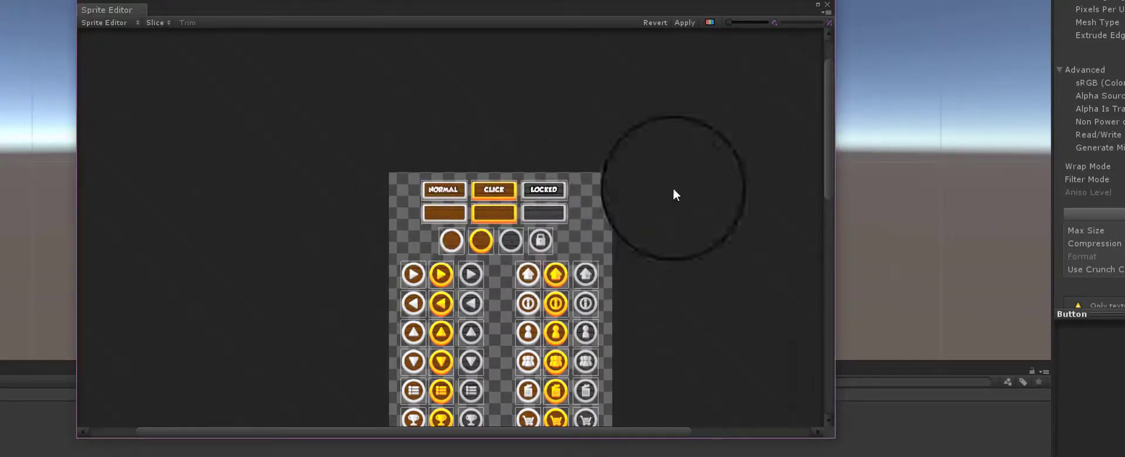
left_click_drag(826, 137, 831, 359)
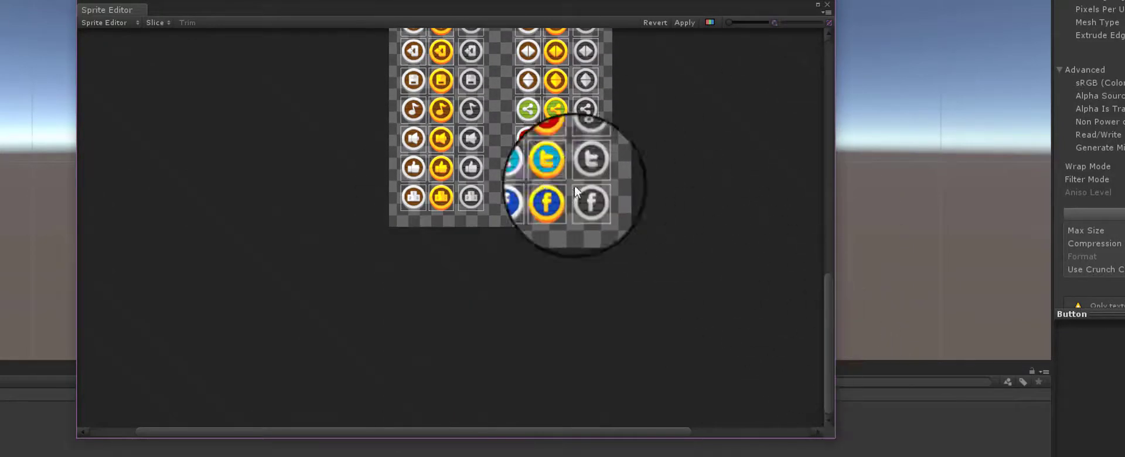
left_click_drag(829, 324, 819, 151)
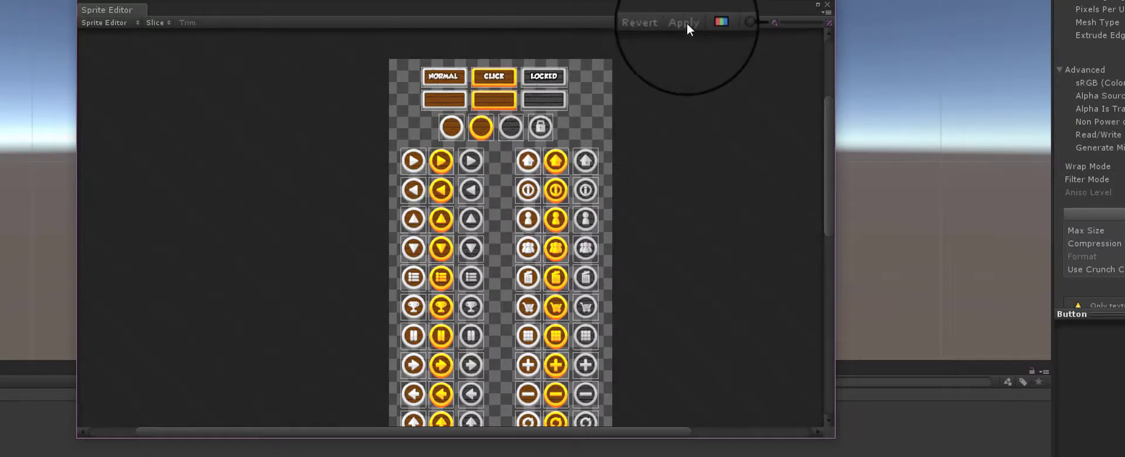
left_click(827, 7)
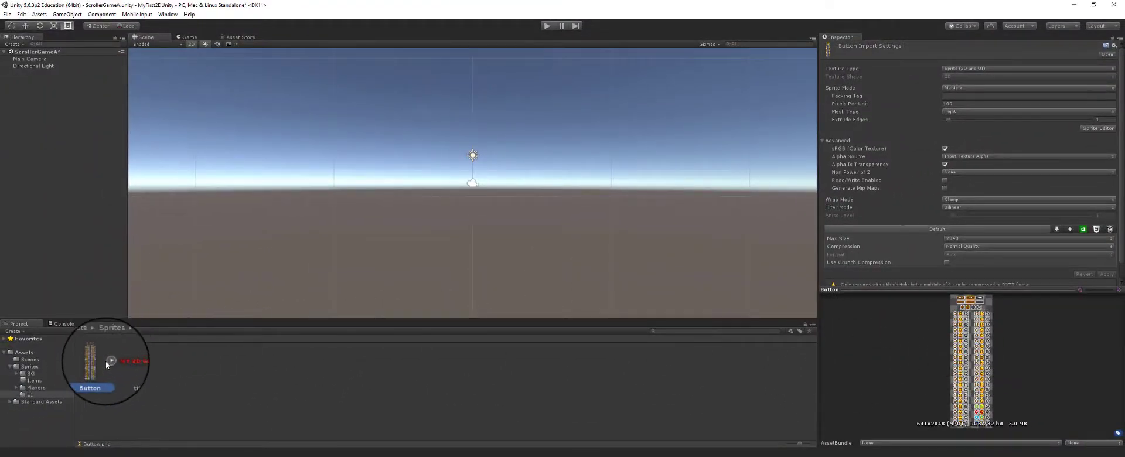
Expand the Button sheet in the UI folder and look through its sliced sprites
left_click(120, 411)
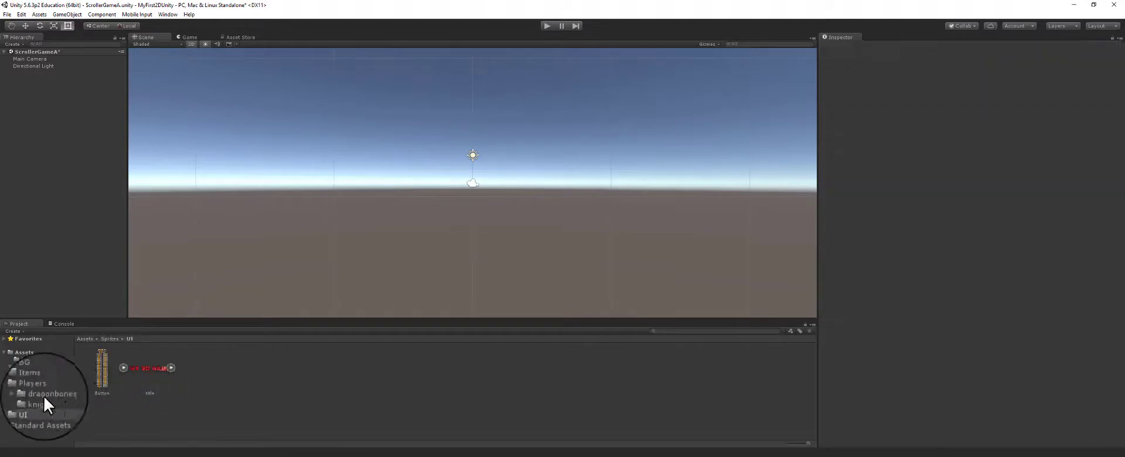
left_click(121, 368)
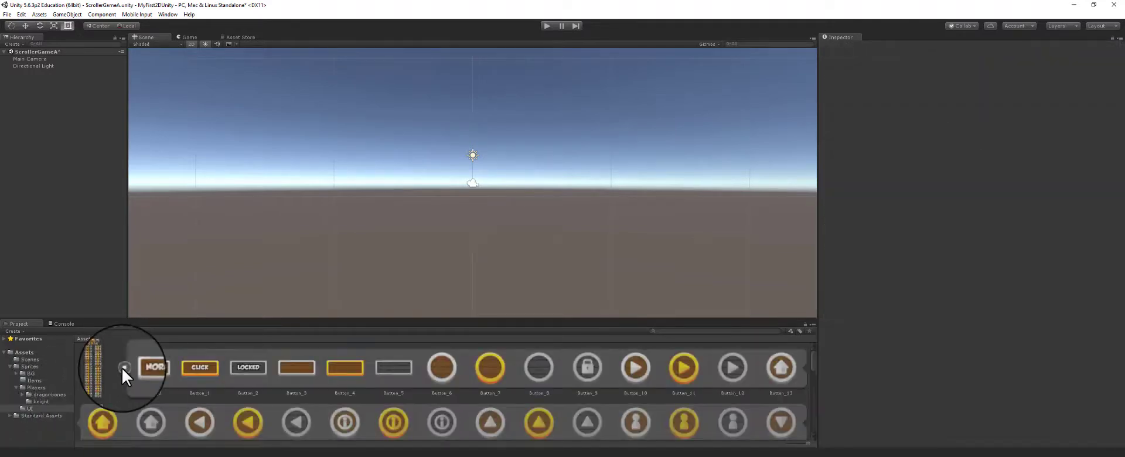
scroll(207, 384, "down", 1)
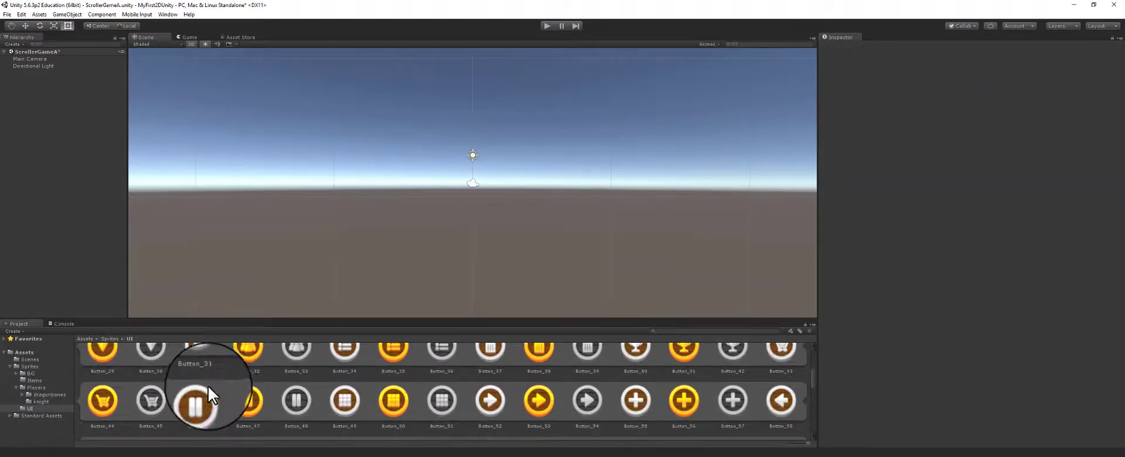
scroll(210, 381, "up", 1)
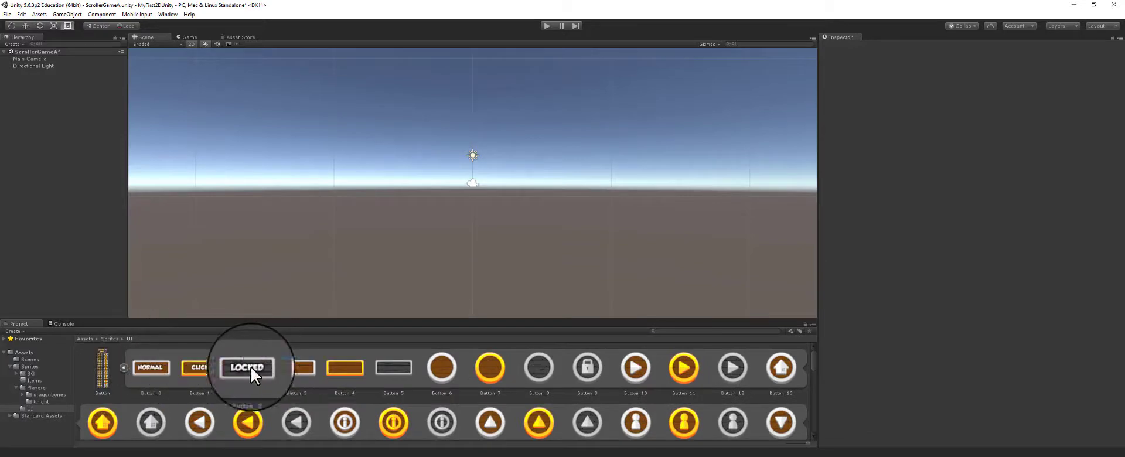
Place the sliced Button_3 sprite in the scene, delete it again and collapse the Button sheet's sprites
left_click_drag(453, 237, 483, 196)
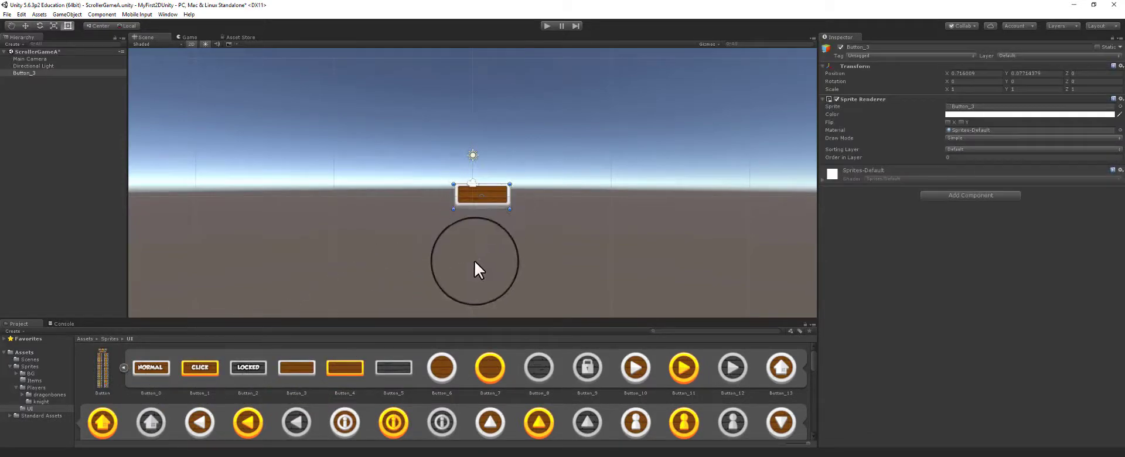
key("Delete")
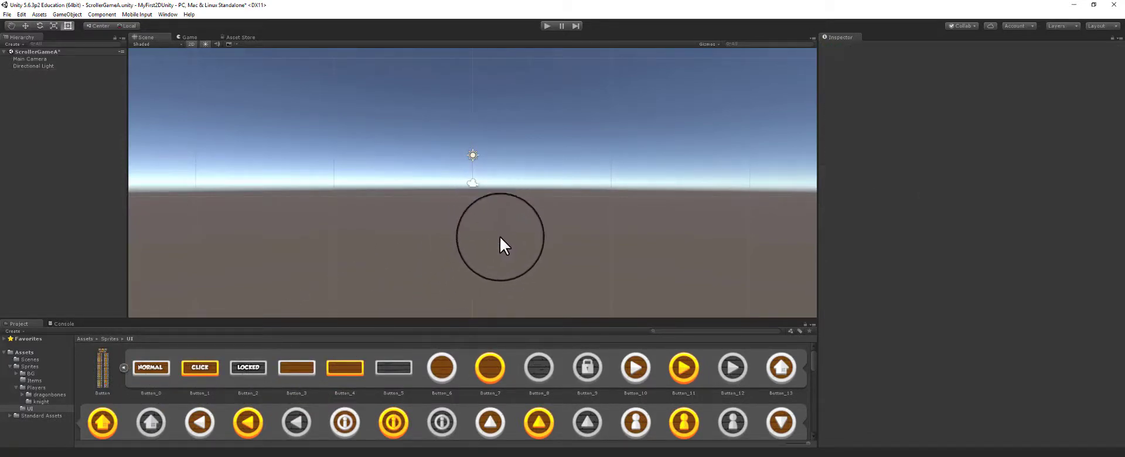
left_click(111, 369)
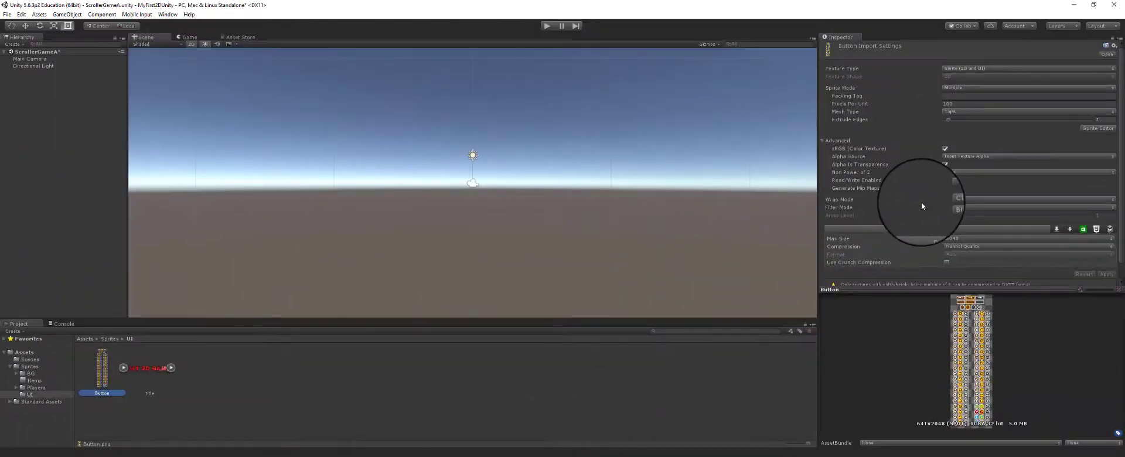
Look through the knight animation images in the png folder under Players and return to the Players folder
left_click(44, 388)
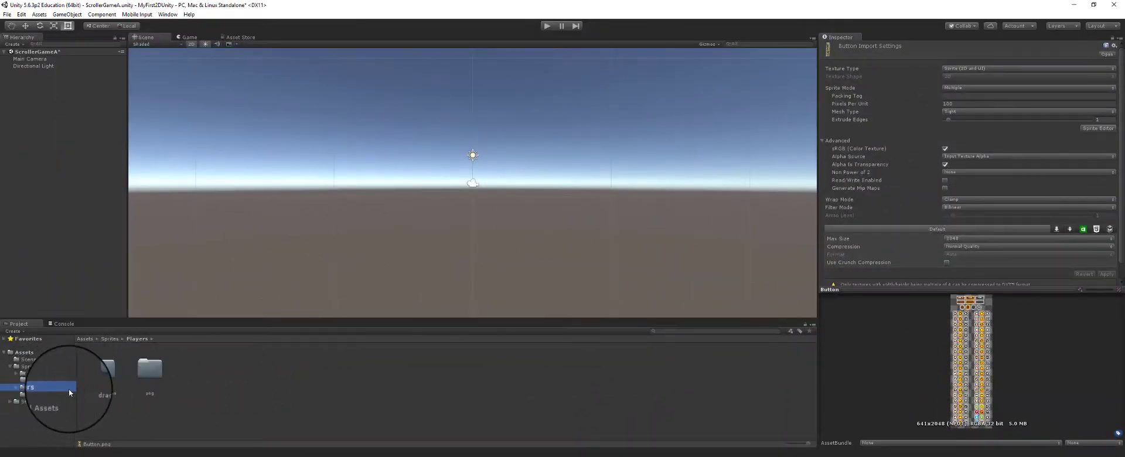
double_click(149, 368)
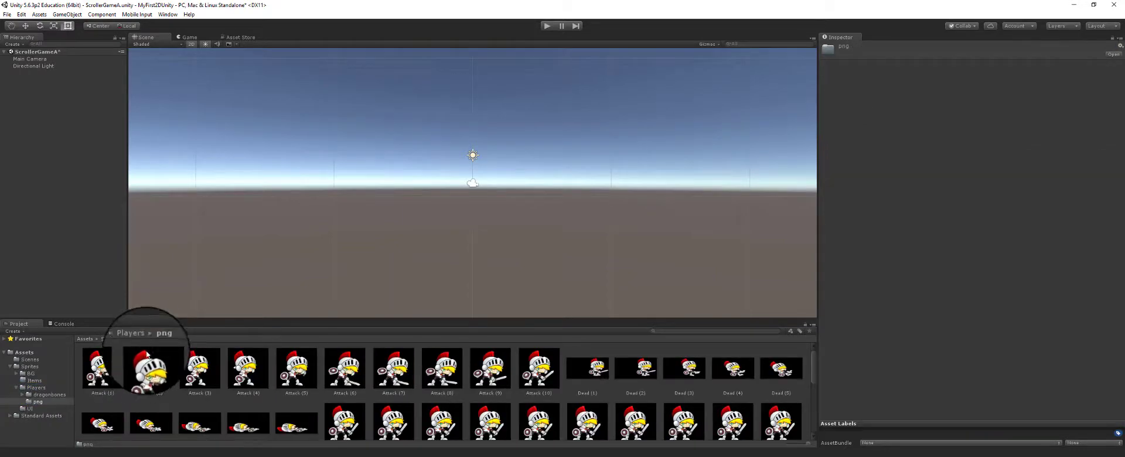
scroll(191, 370, "down", 3)
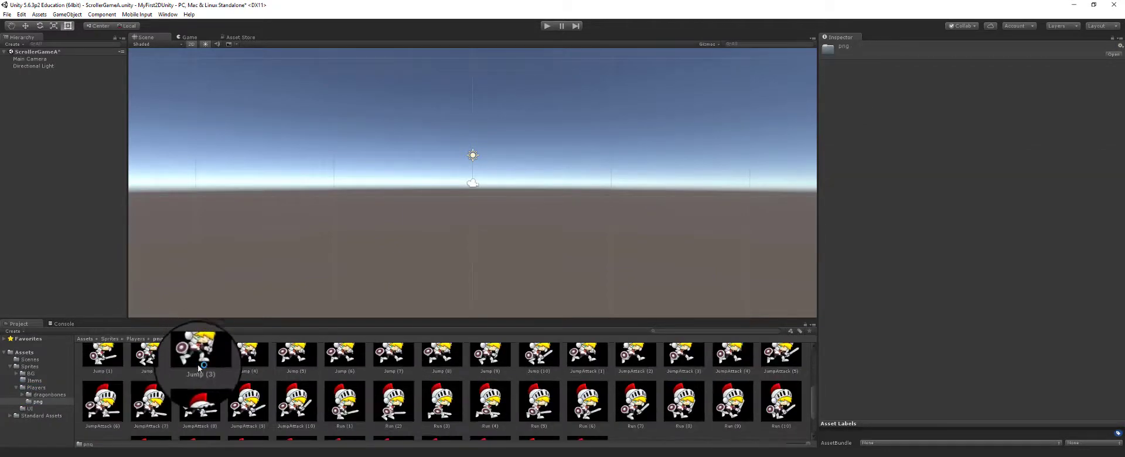
scroll(198, 368, "down", 1)
left_click(134, 339)
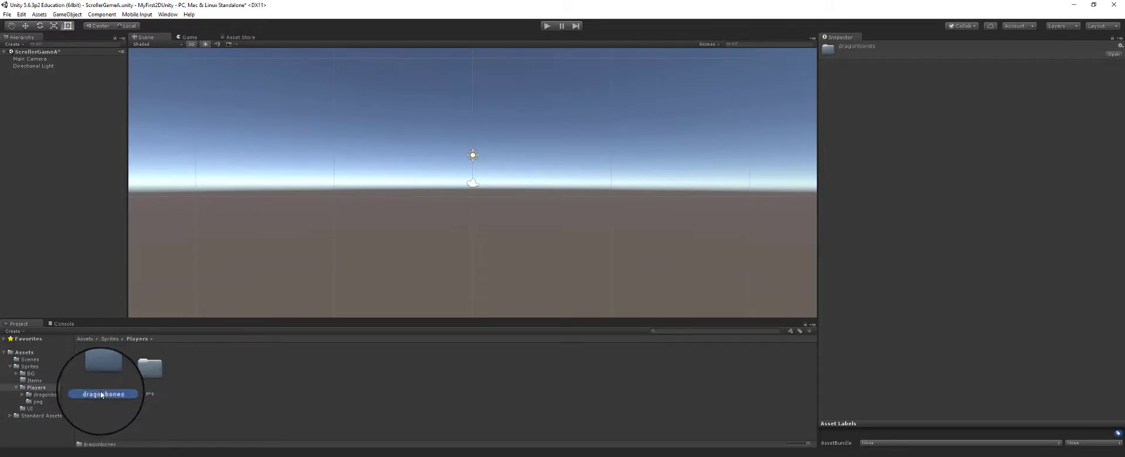
Rename the folder of knight animation images under Players as knight
left_click(149, 395)
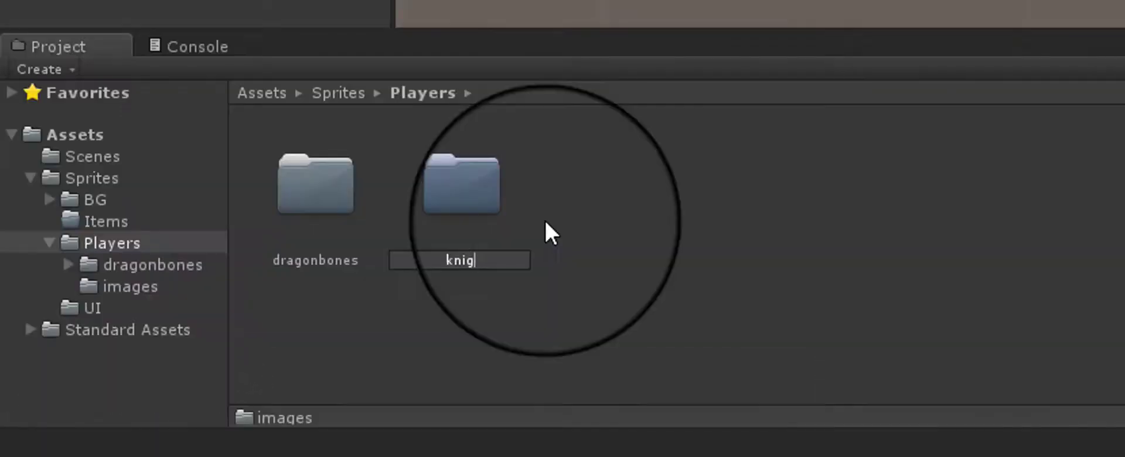
type("t")
key("Return")
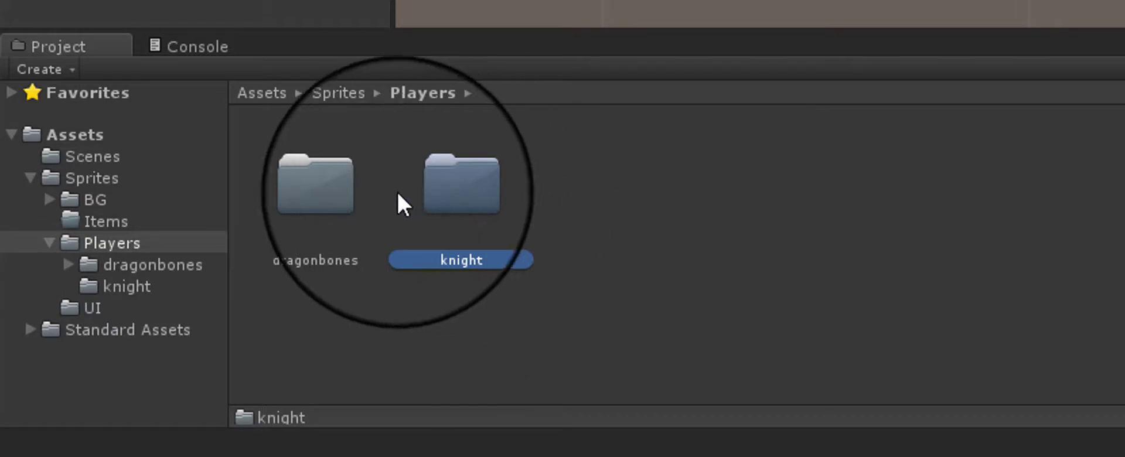
Open the knight folder and select its images from Attack (1) through the Run series, leaving out the Thumbs file
double_click(464, 188)
left_click(310, 188)
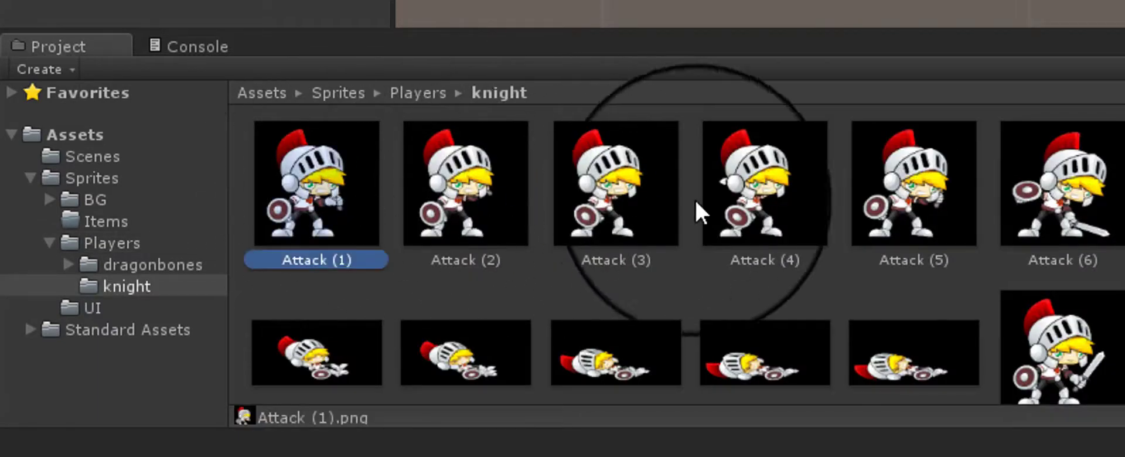
scroll(700, 214, "down", 10)
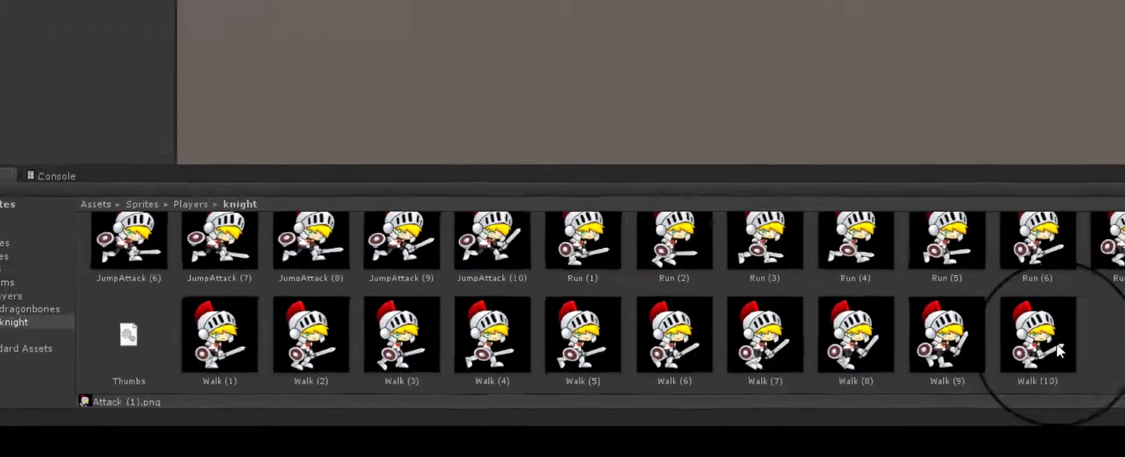
left_click(815, 350, "shift")
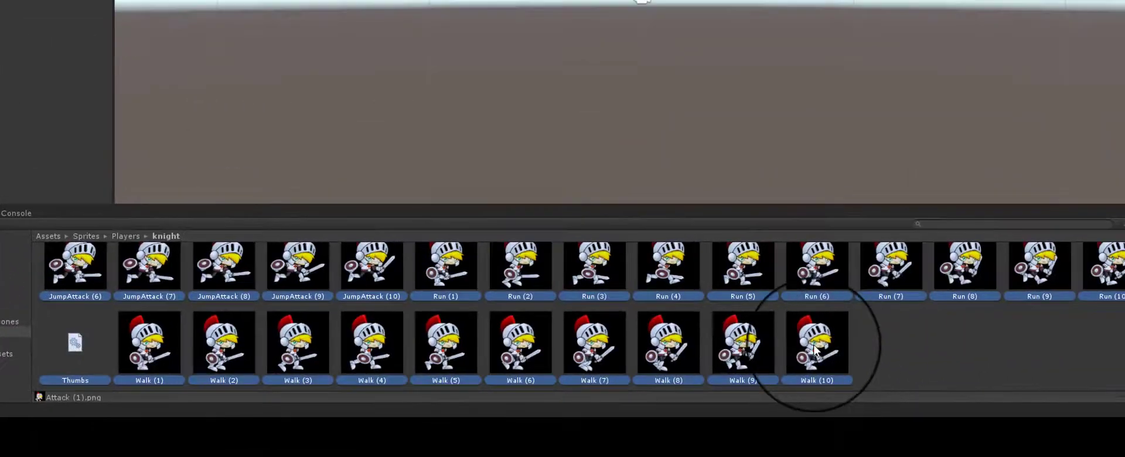
scroll(527, 266, "up", 10)
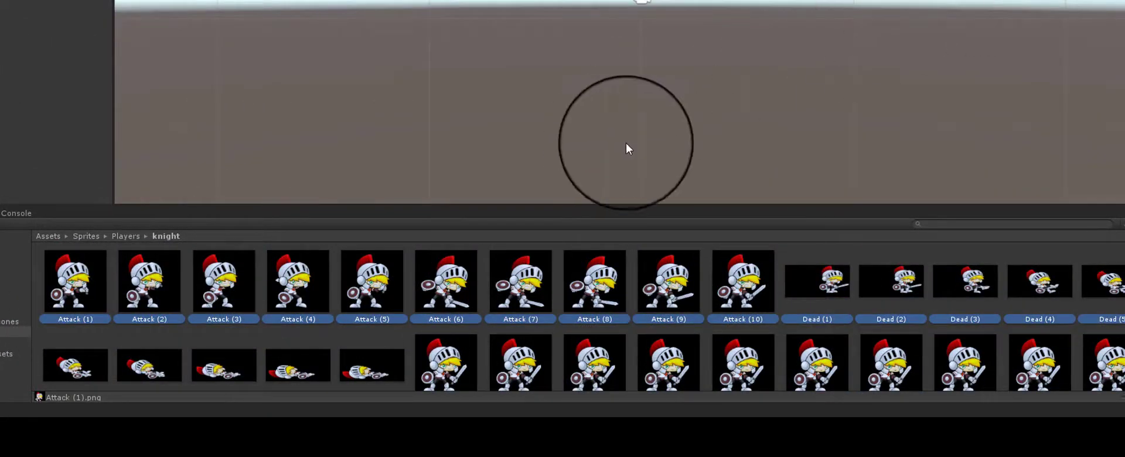
scroll(251, 363, "down", 5)
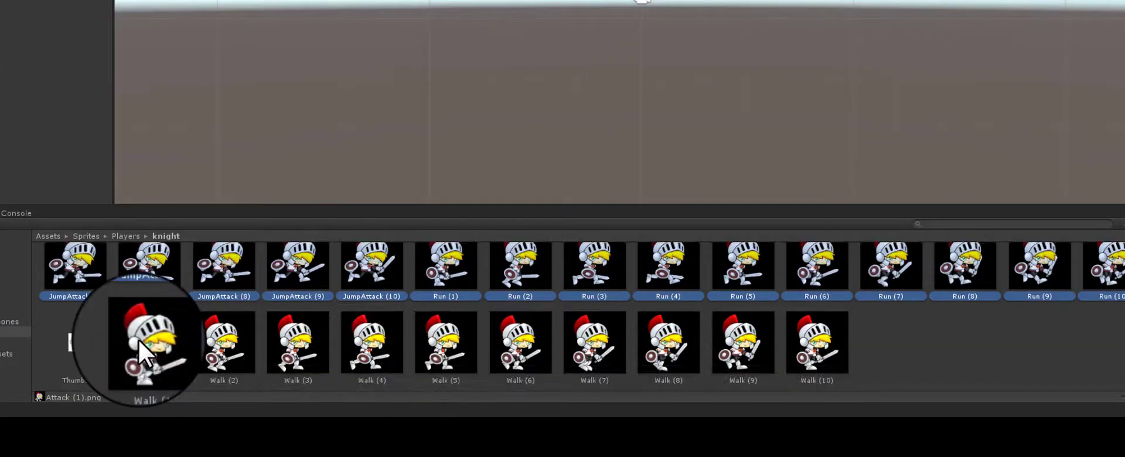
Add the Walk (1) to Walk (10) images to the selection one by one, without the Thumbs file
left_click(146, 351, "shift")
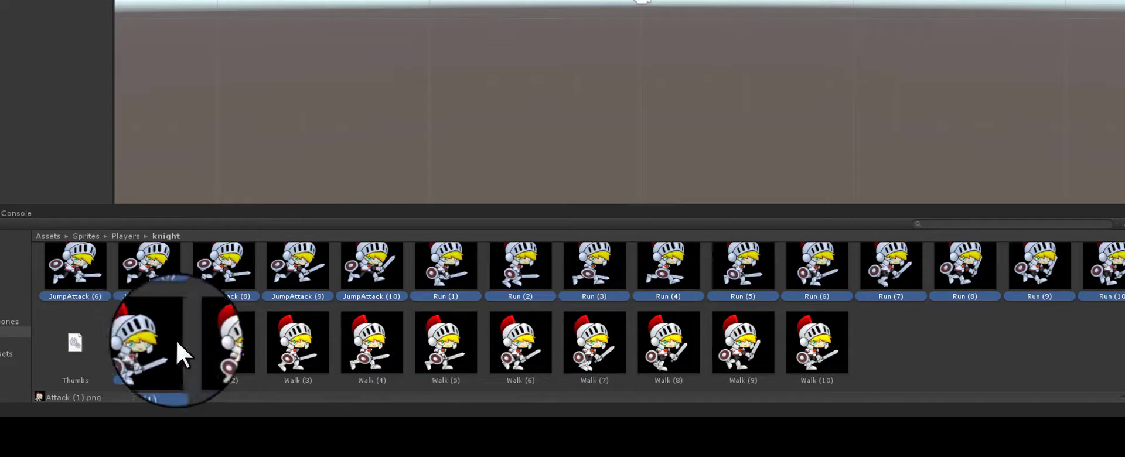
left_click(286, 352, "ctrl")
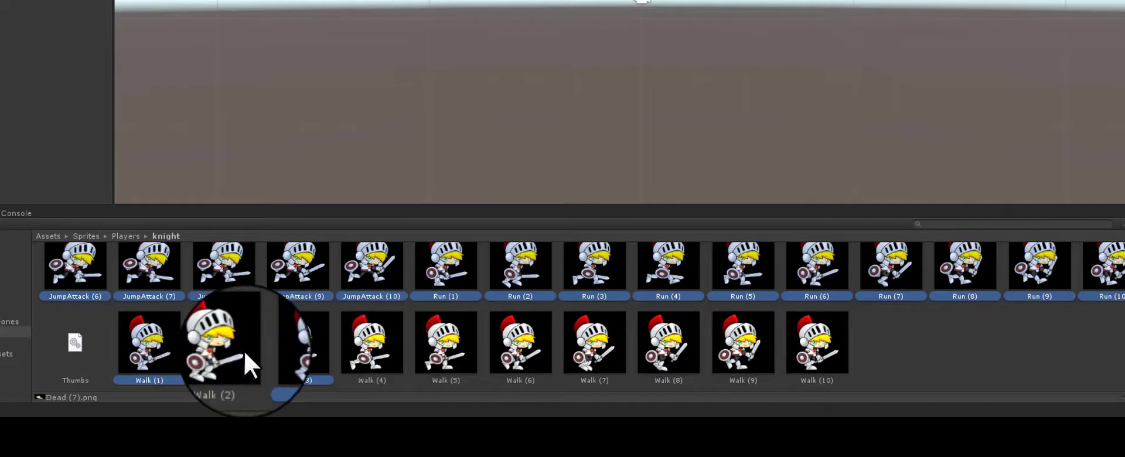
left_click(245, 354, "ctrl")
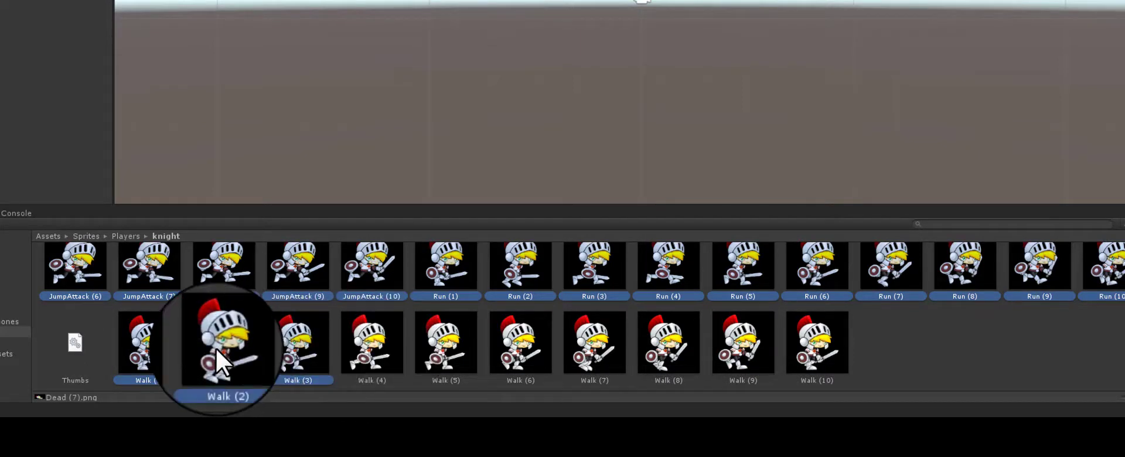
left_click(380, 371, "ctrl")
left_click(446, 352, "ctrl")
left_click(592, 351, "ctrl")
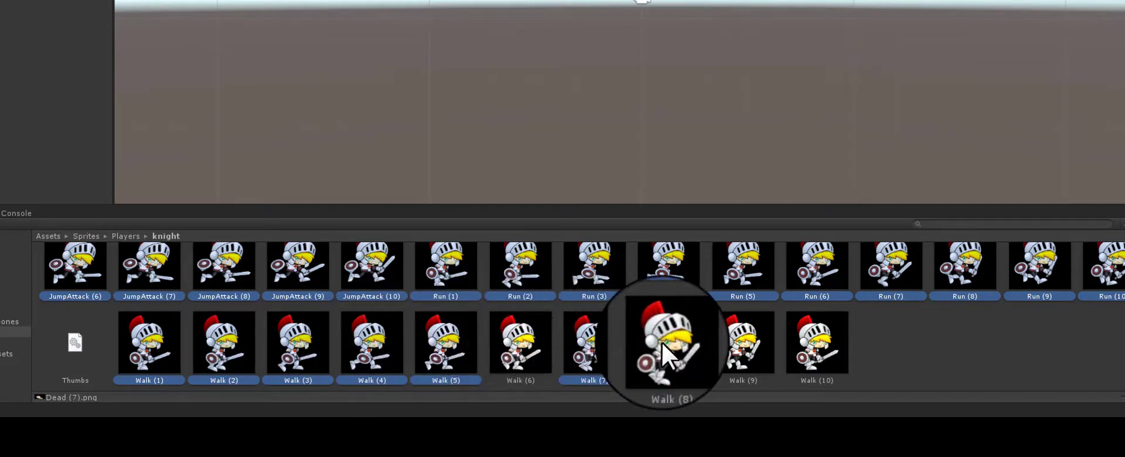
left_click(739, 342, "ctrl")
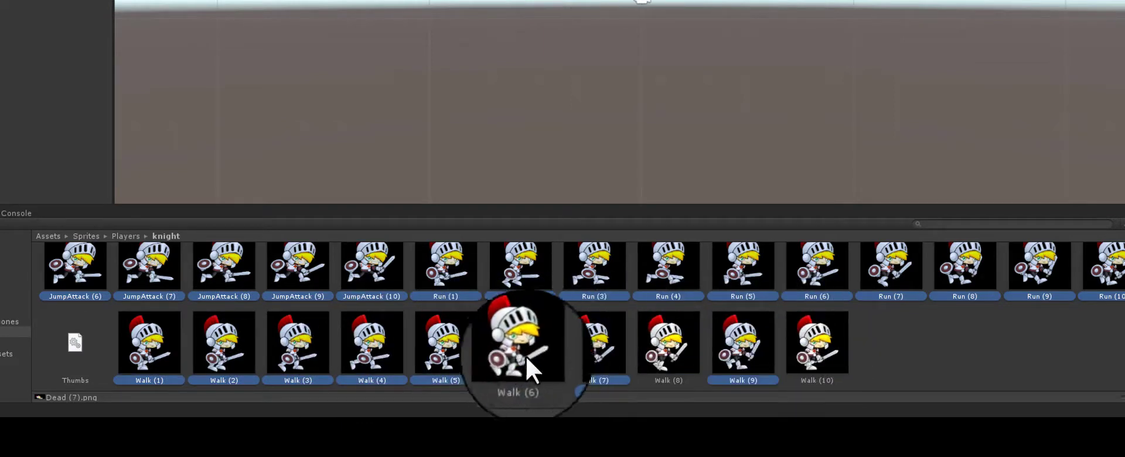
left_click(544, 354, "ctrl")
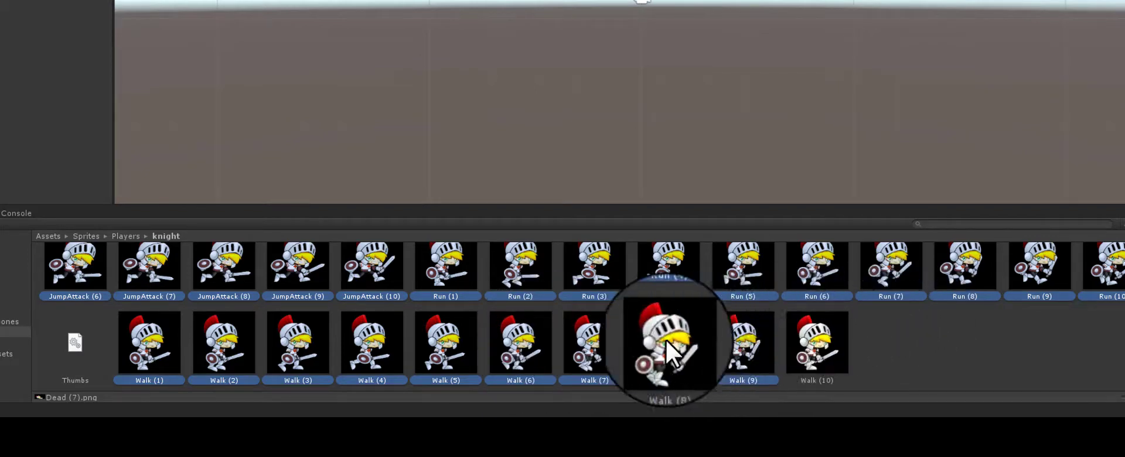
left_click(668, 351, "ctrl")
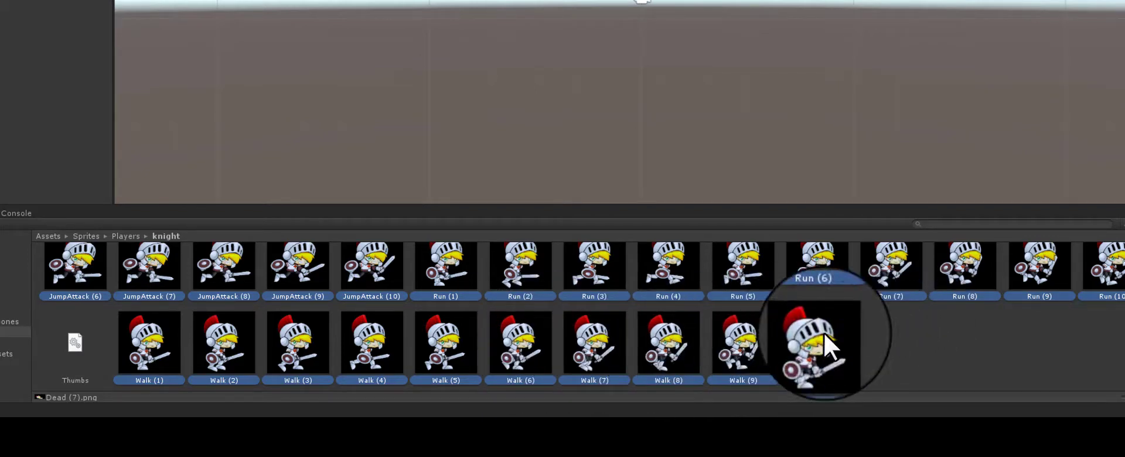
Set the Texture Type of the selected knight images to Sprite (2D and UI) and apply the import settings
scroll(808, 334, "up", 5)
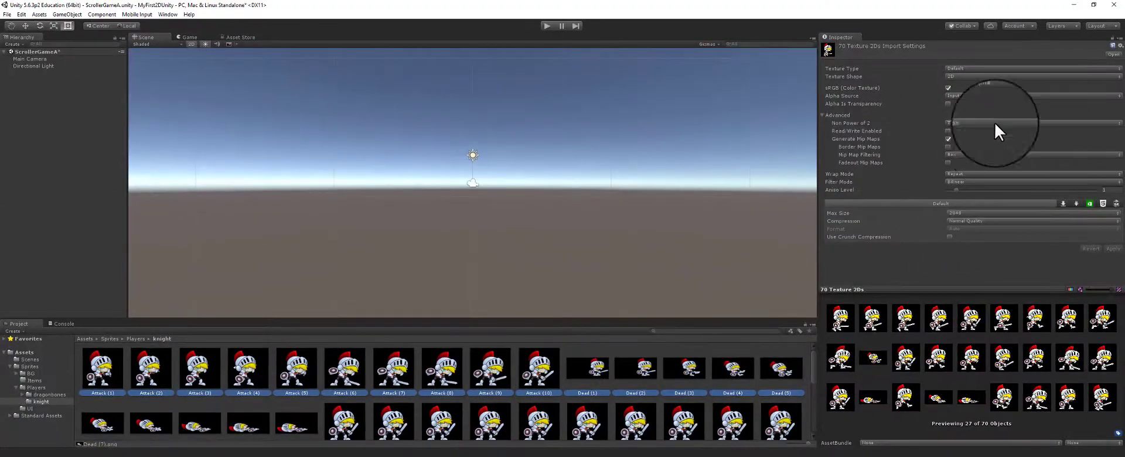
left_click(961, 78)
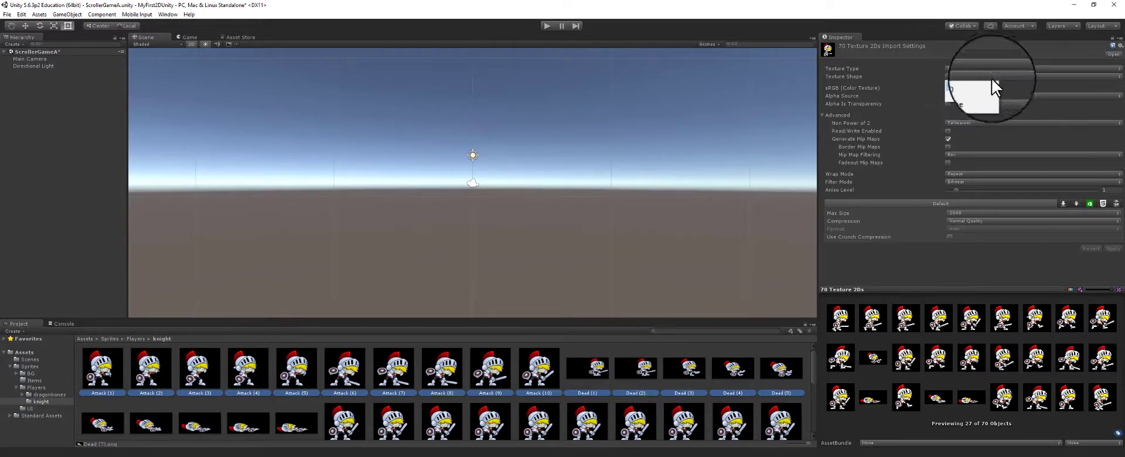
left_click(992, 79)
left_click(960, 70)
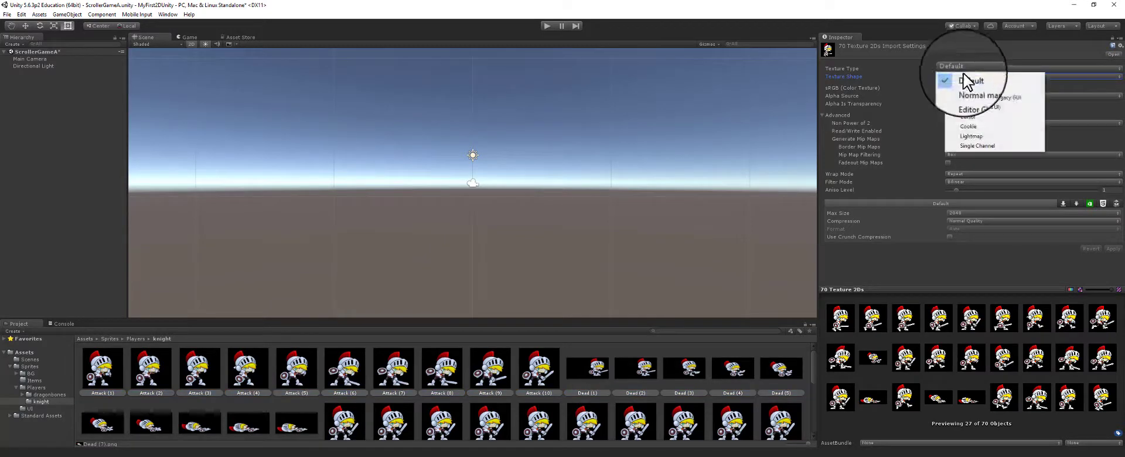
left_click(972, 104)
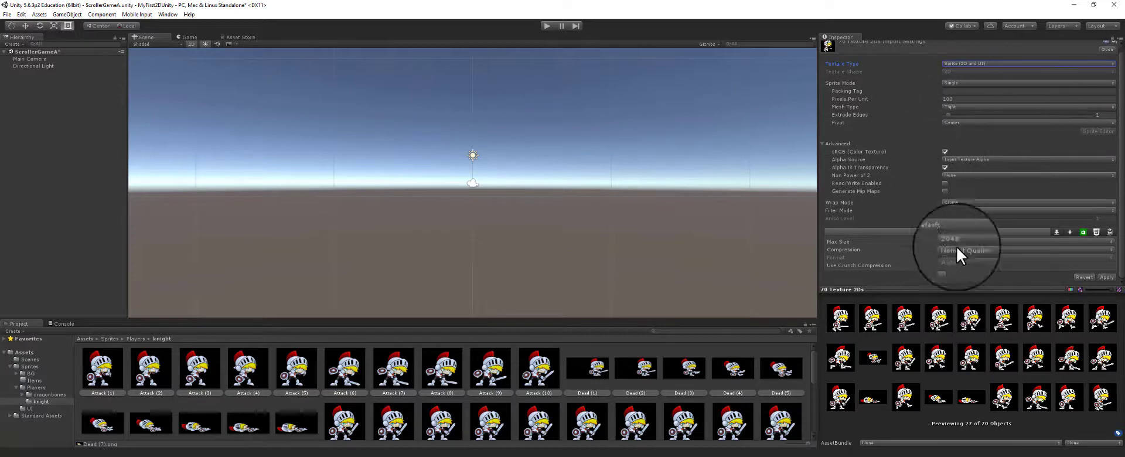
left_click(1107, 278)
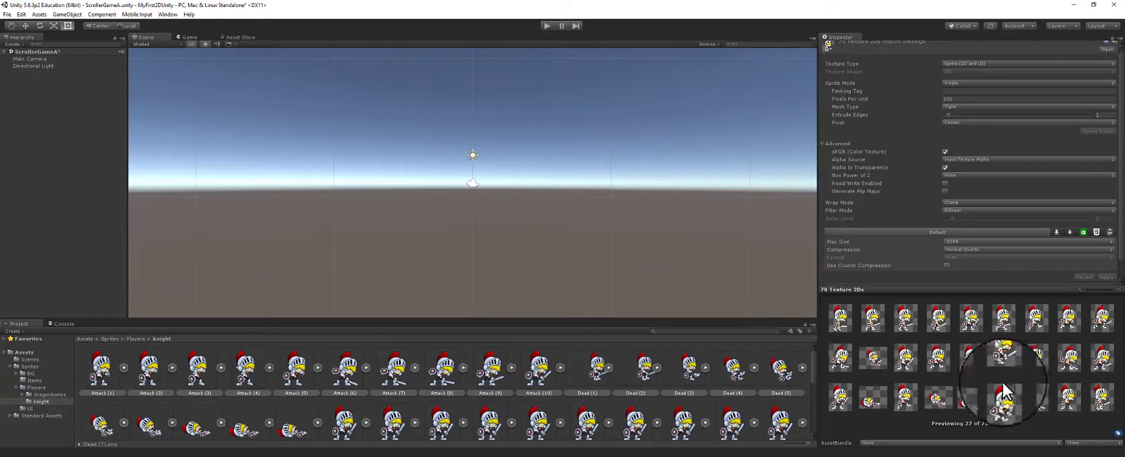
Place the knight's Attack (1) sprite in the scene and delete it again
left_click(97, 368)
left_click(104, 410)
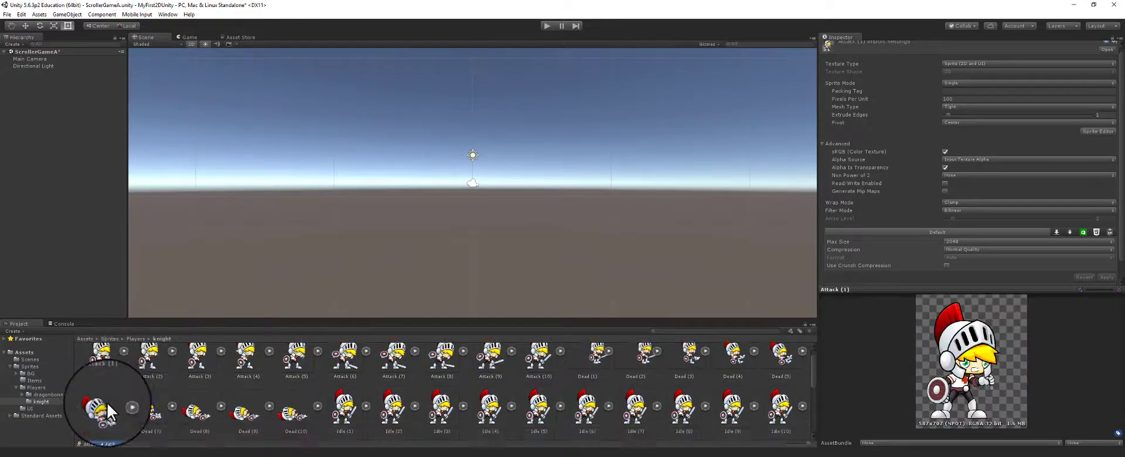
left_click(96, 371)
left_click_drag(96, 370, 345, 170)
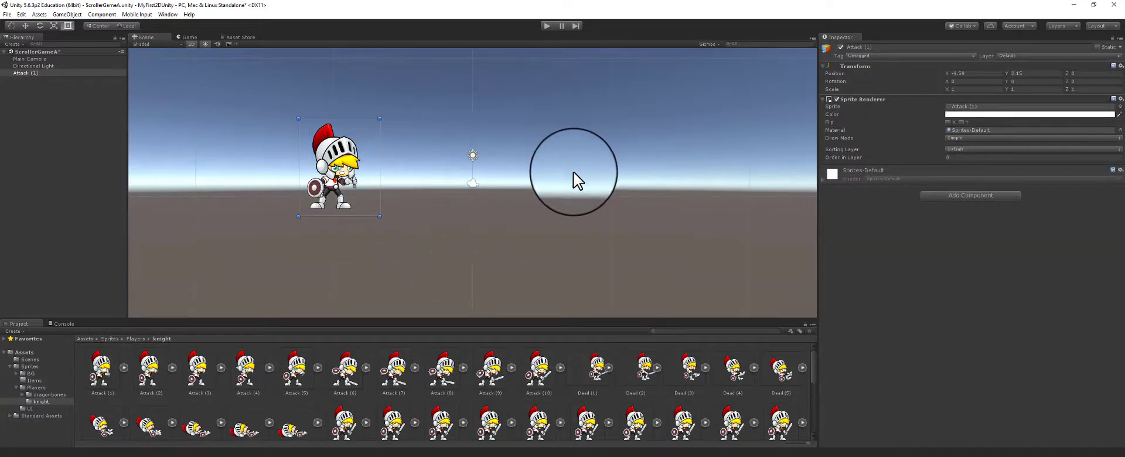
key("Delete")
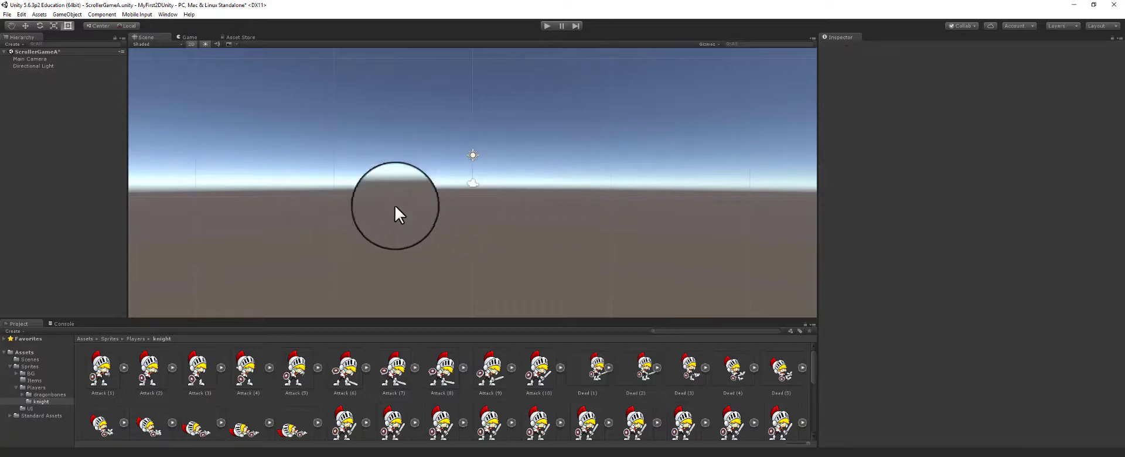
Collapse the Players folder, view the UI folder and open the BG folder under Sprites
left_click(16, 388)
left_click(29, 394)
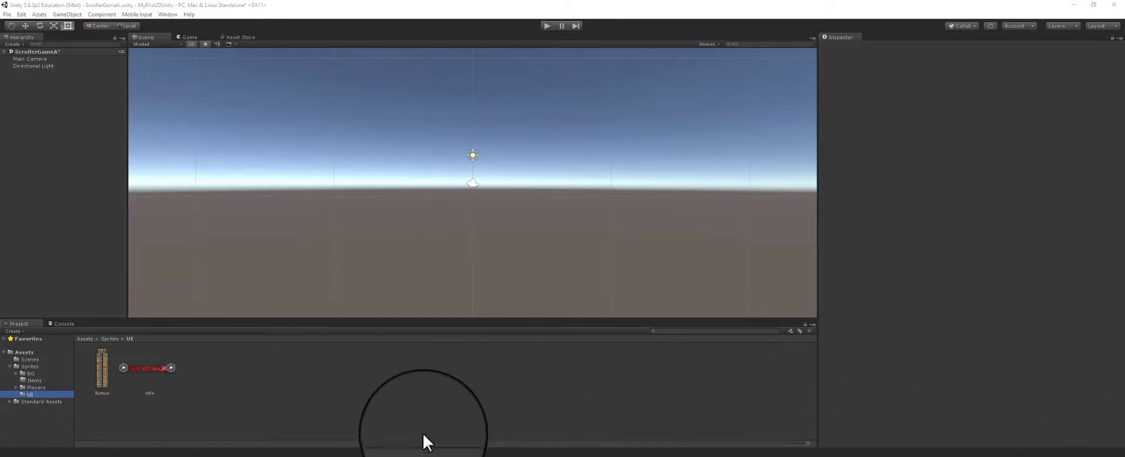
left_click(20, 374)
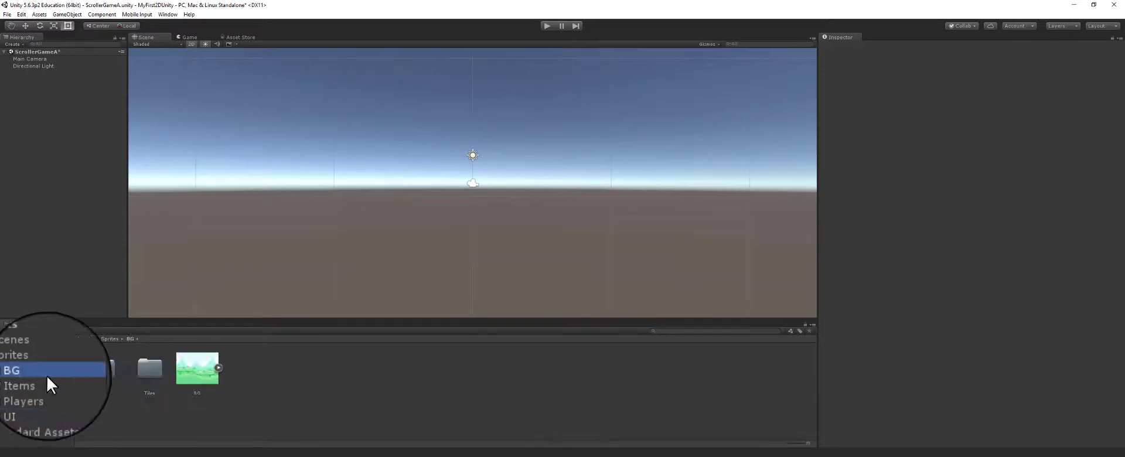
Place the BG background sprite freehand in the scene and undo the placement
left_click_drag(213, 375, 462, 194)
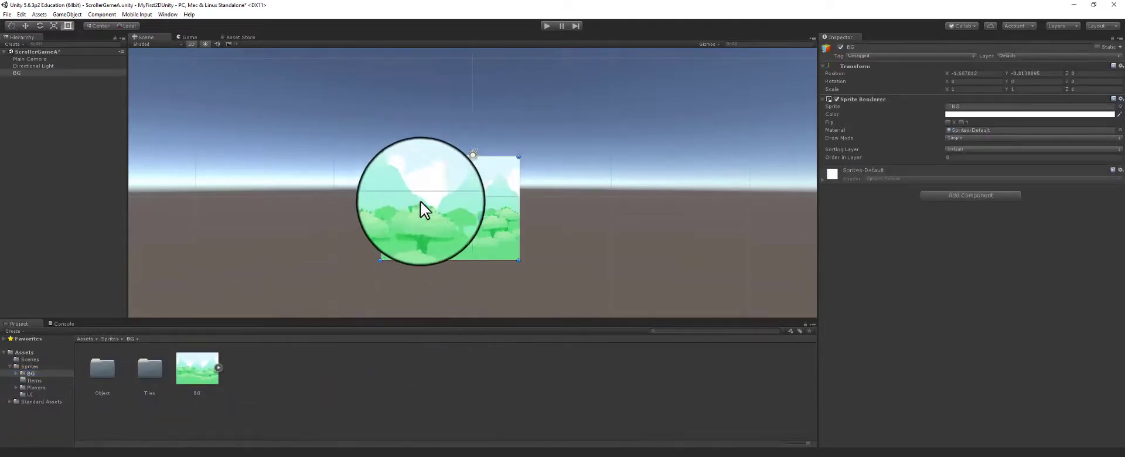
key("ctrl+z")
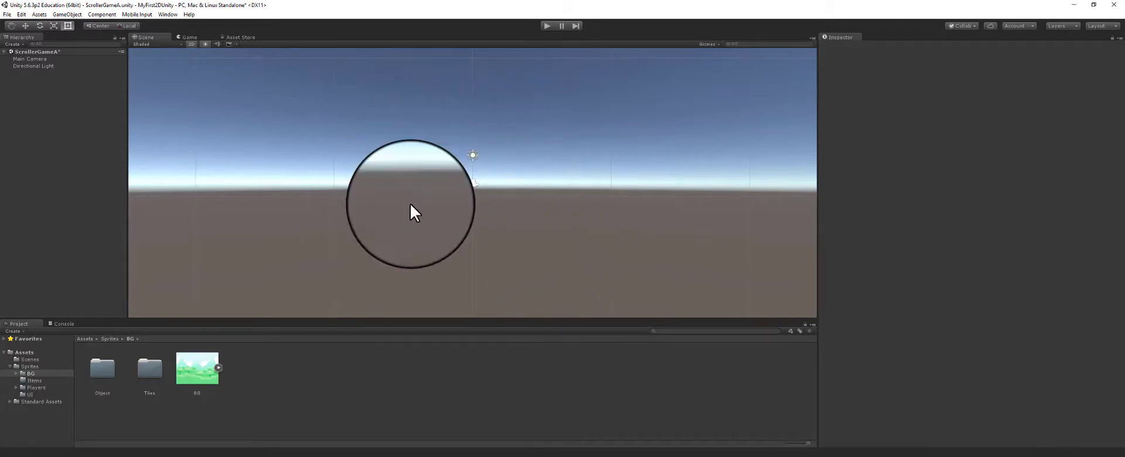
Switch the scene to a 3D view and add the BG background sprite to the Hierarchy as a new object
left_click(191, 44)
left_click_drag(506, 209, 392, 148, "alt")
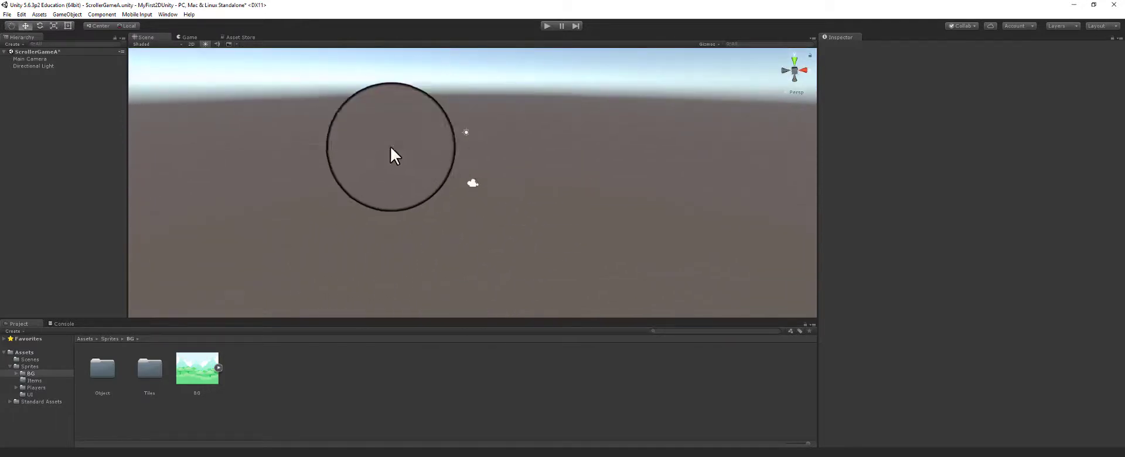
left_click(192, 366)
left_click_drag(194, 368, 31, 131)
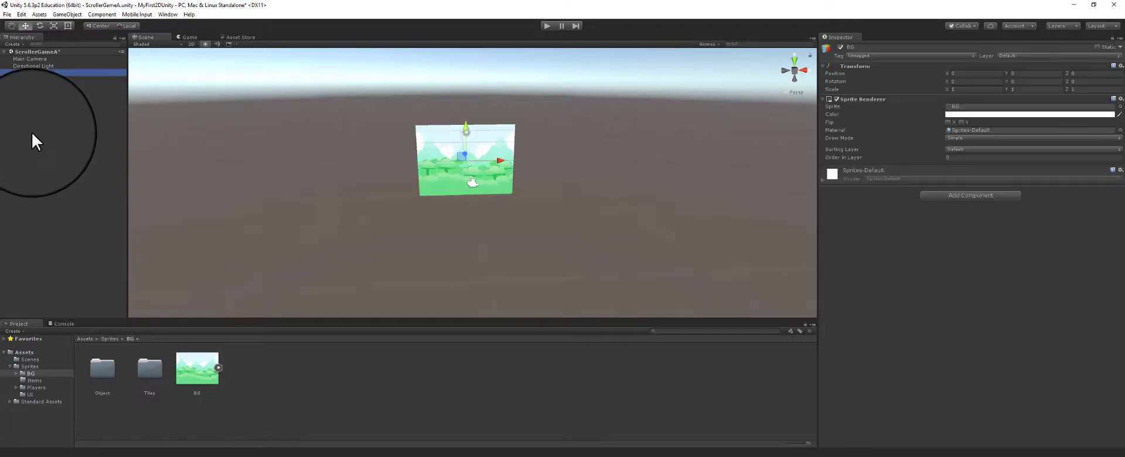
Select the BG object and examine how it sits relative to the camera in the 3D and 2D scene views
left_click_drag(492, 164, 527, 188, "alt")
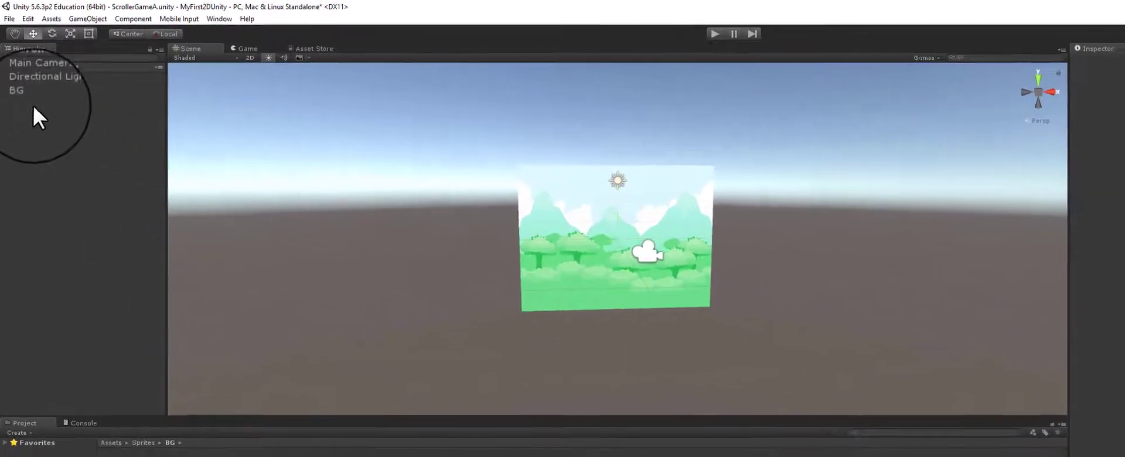
left_click(17, 74)
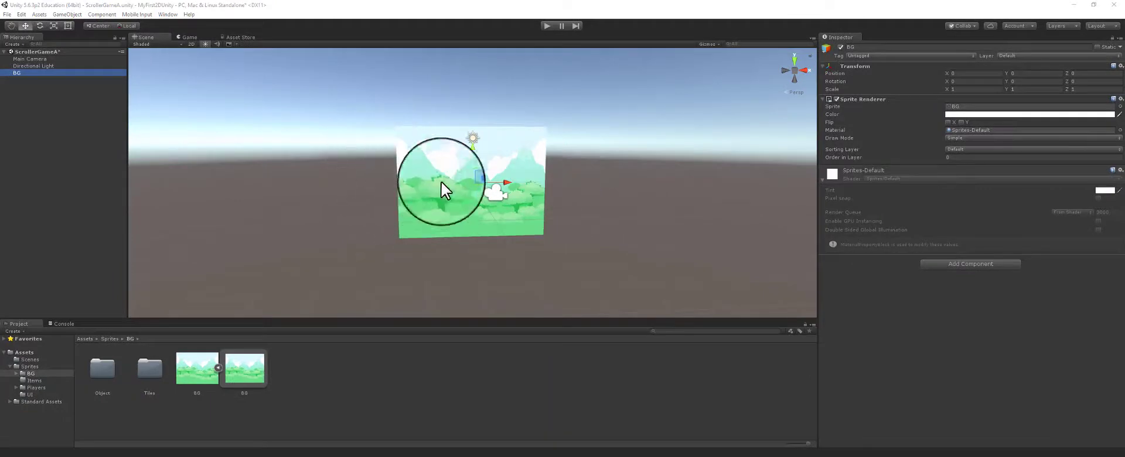
left_click_drag(391, 167, 375, 194, "alt")
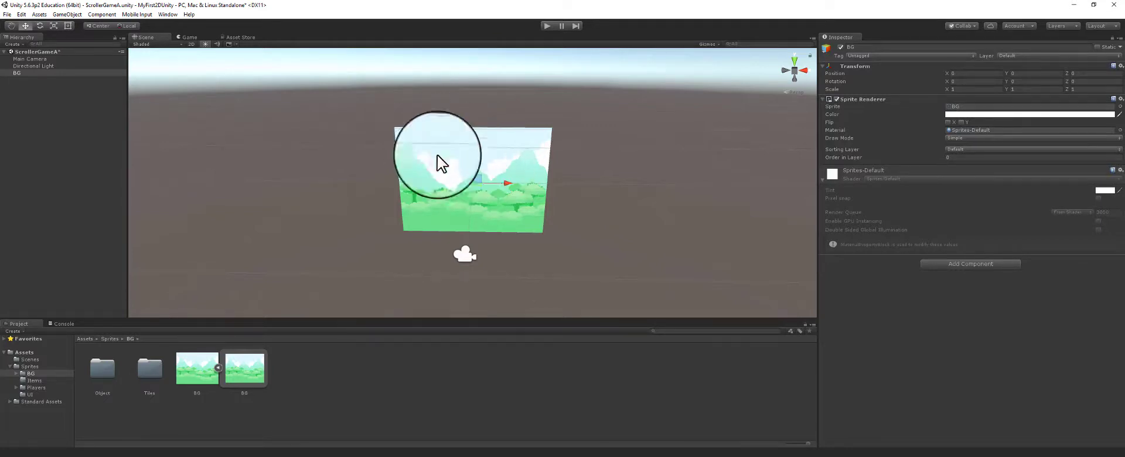
left_click(192, 44)
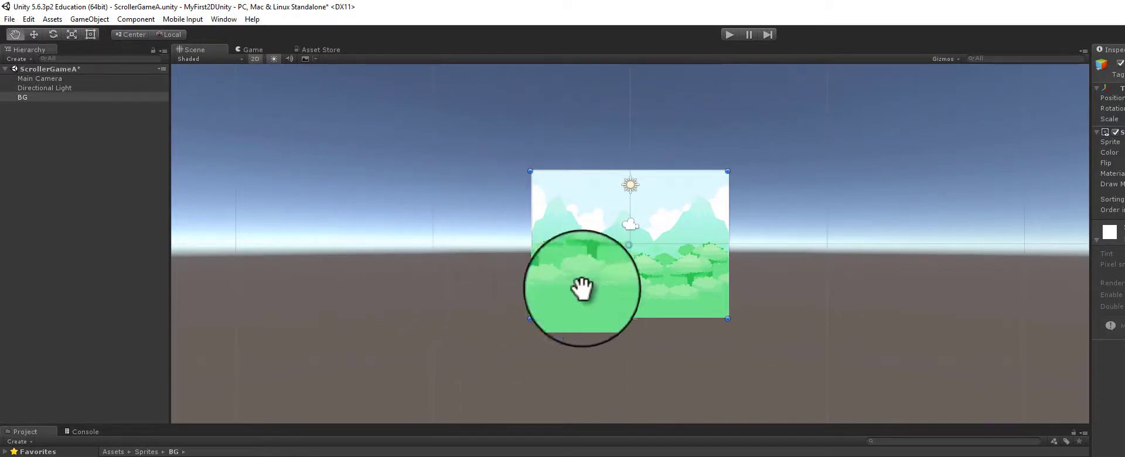
left_click(255, 59)
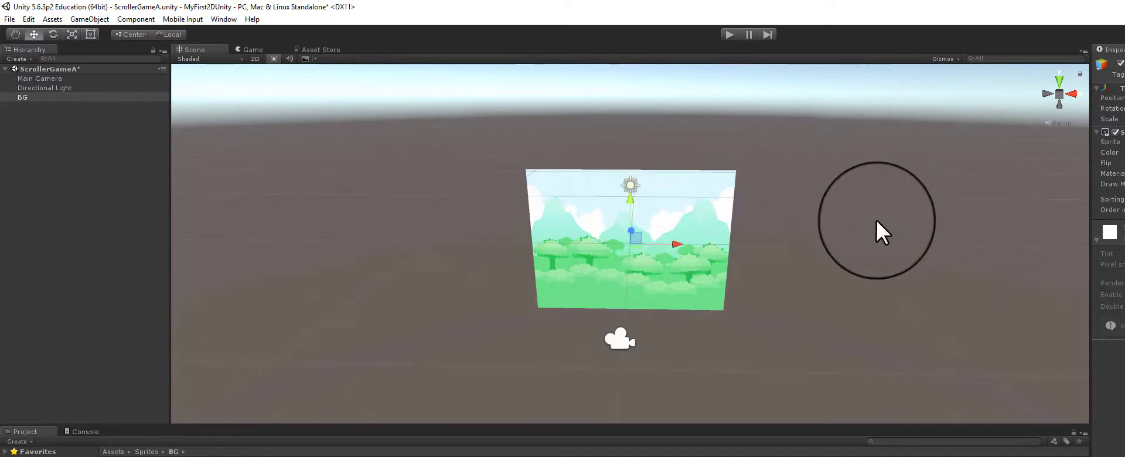
left_click_drag(891, 249, 890, 215, "alt")
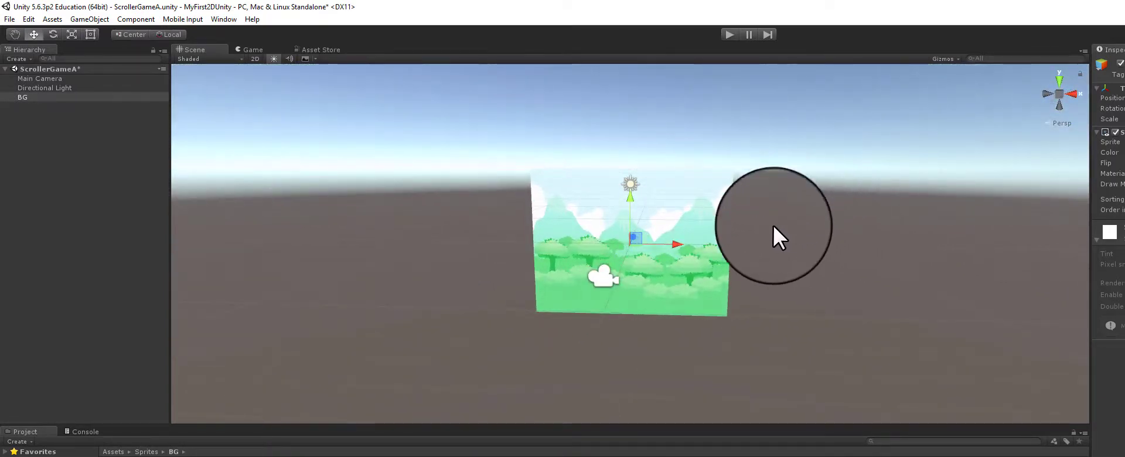
Select the Main Camera, run the game and check the background's framing in the Game view
left_click(601, 273)
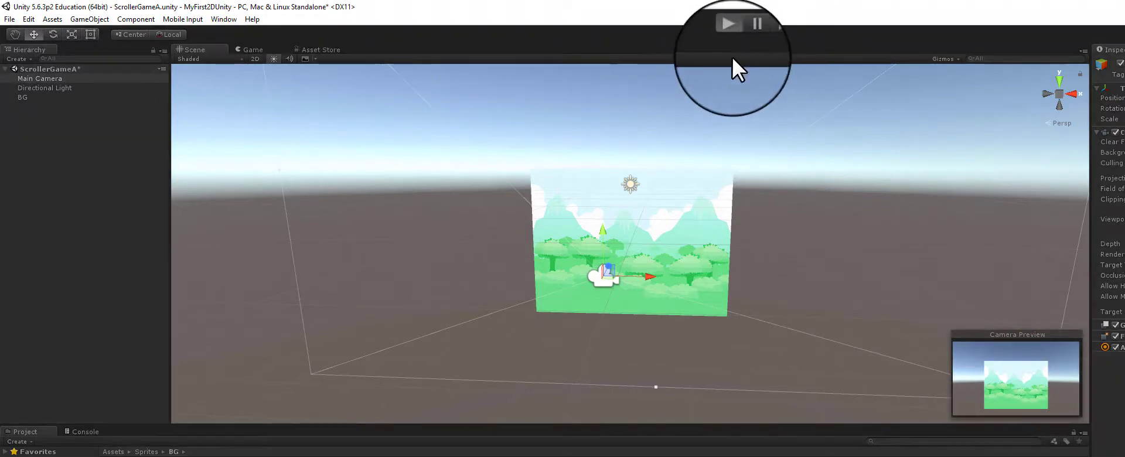
left_click(247, 50)
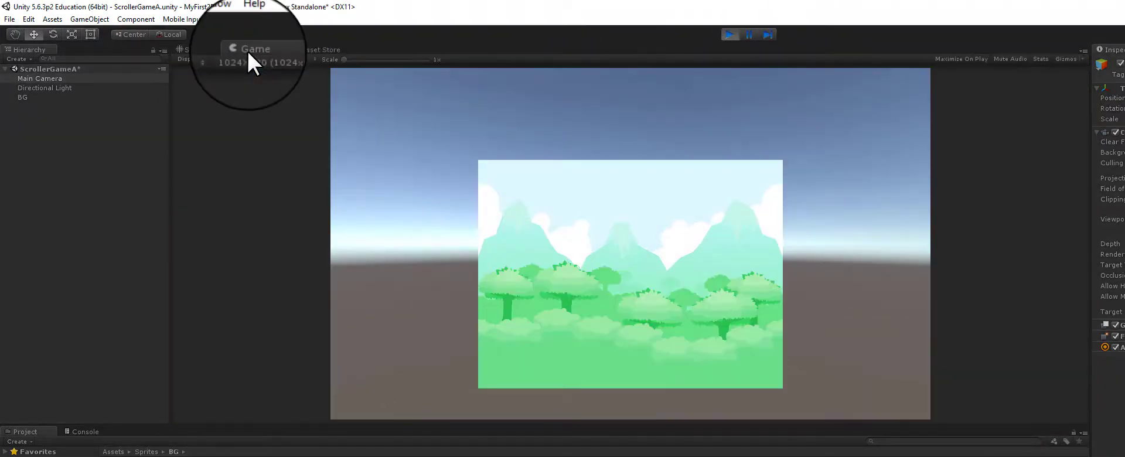
key("ctrl+p")
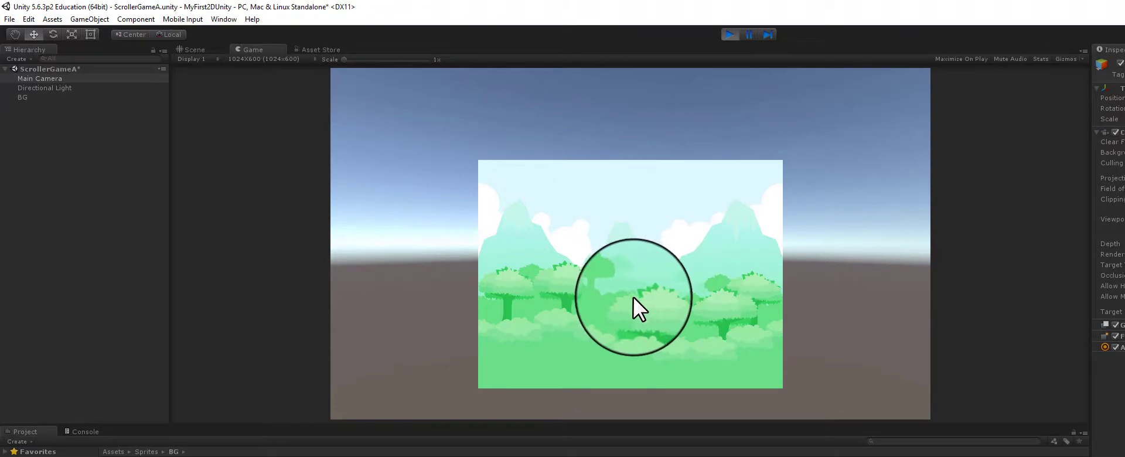
Compare the background's framing in the scene and game views, and set the Main Camera's projection to Orthographic
left_click(193, 52)
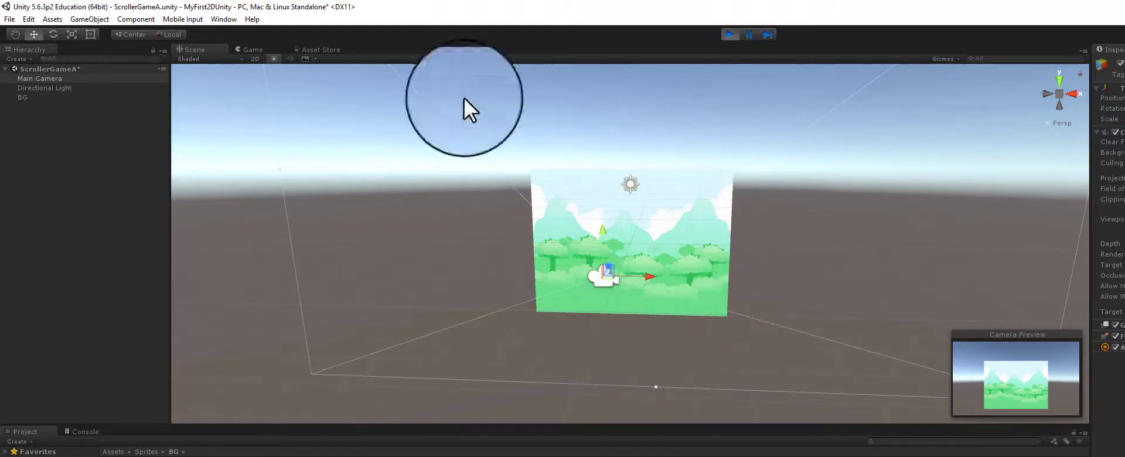
left_click(246, 51)
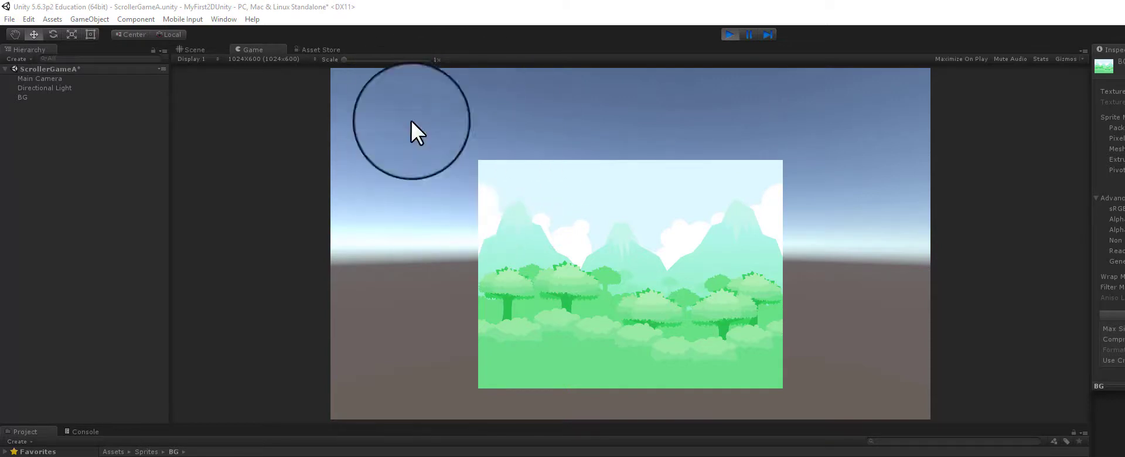
left_click(49, 79)
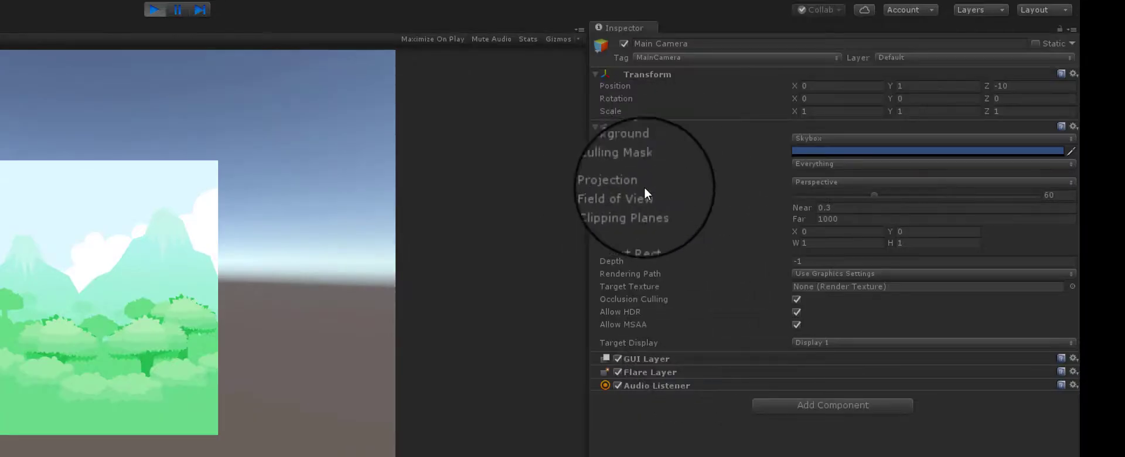
left_click(816, 183)
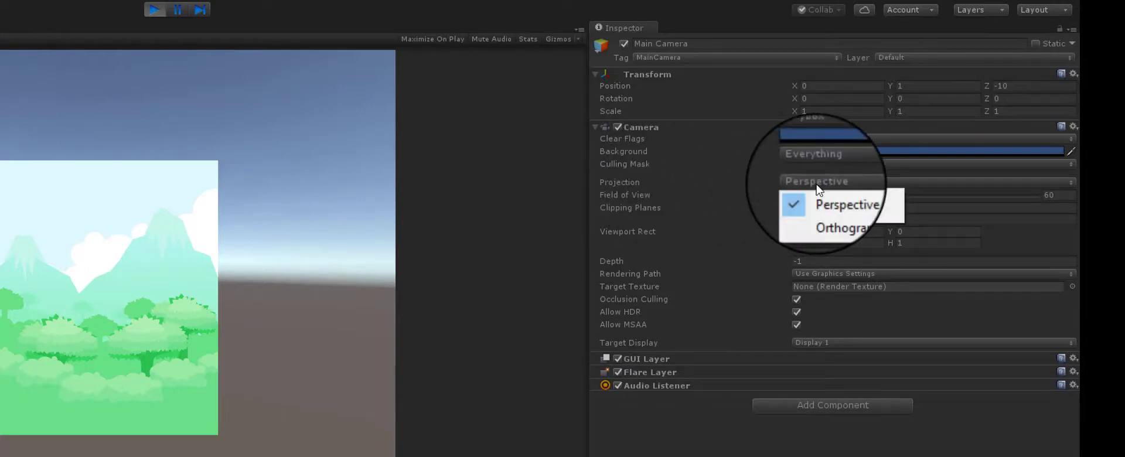
left_click(831, 212)
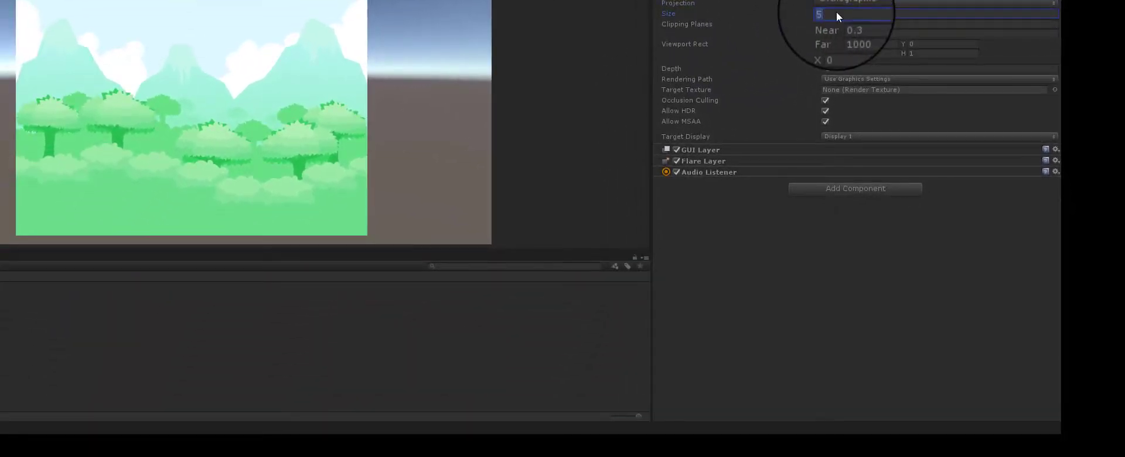
Try orthographic camera sizes of 2.5, 2.8 and 7 to compare how the background fills the game view
key("BackSpace")
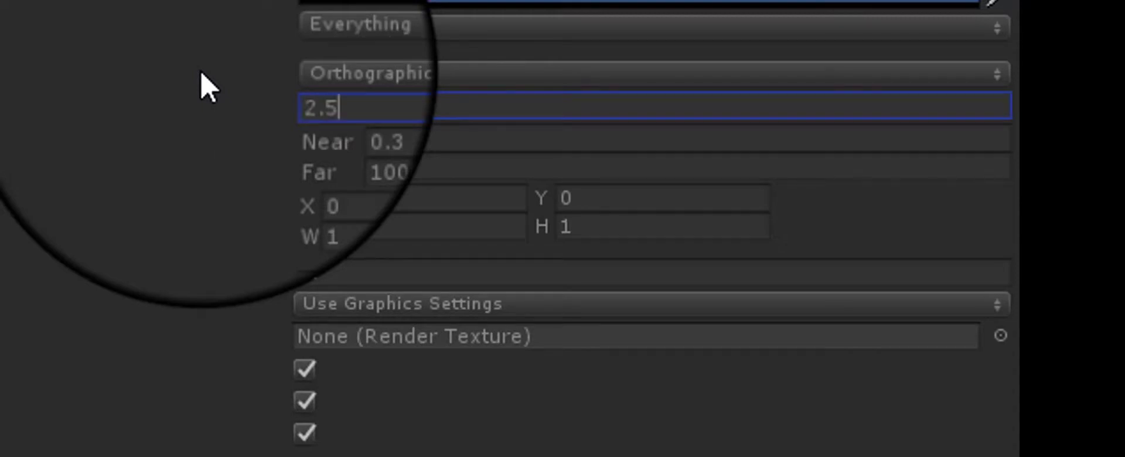
type("2.5")
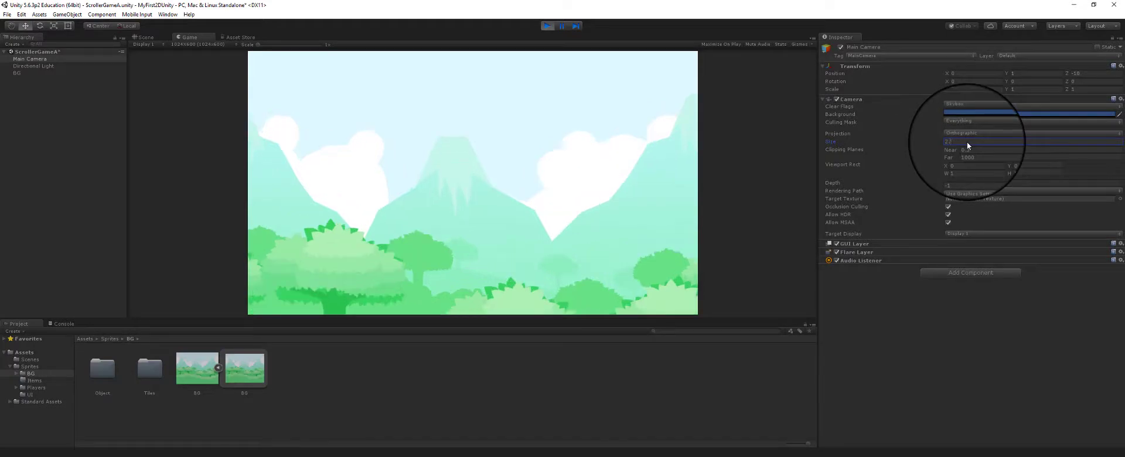
key("BackSpace")
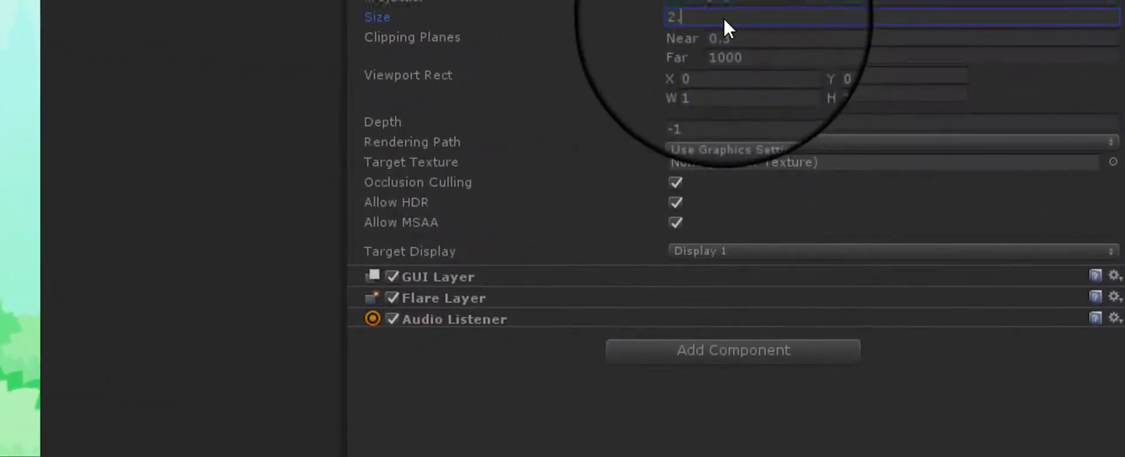
type("8")
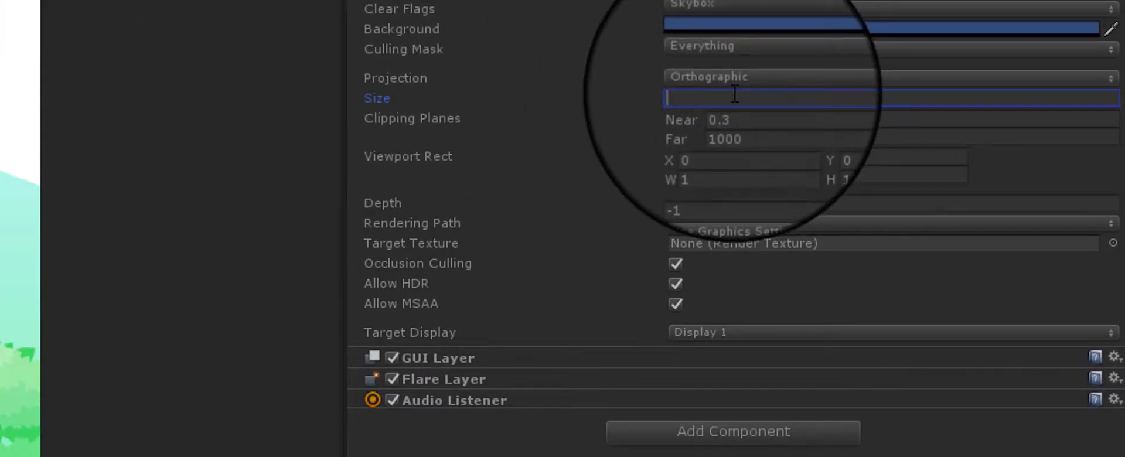
type("7")
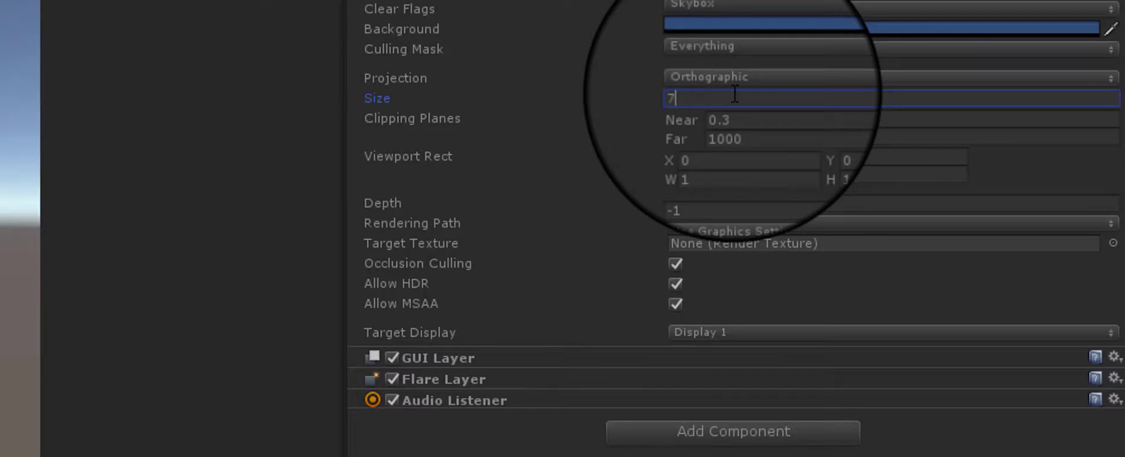
Fine-tune the Main Camera's orthographic size through 2.7, 2.75 and 2.79, ending at 2.77
type("2.7")
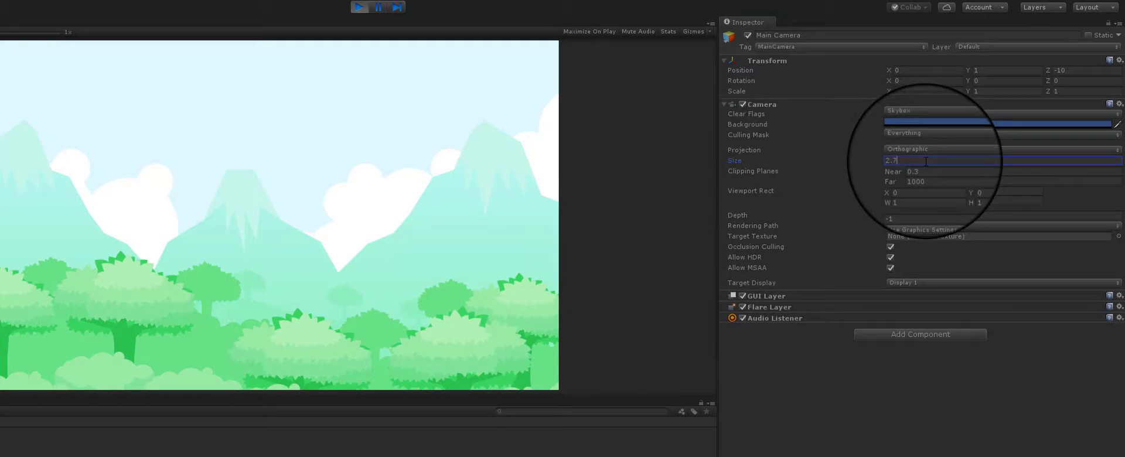
type("5")
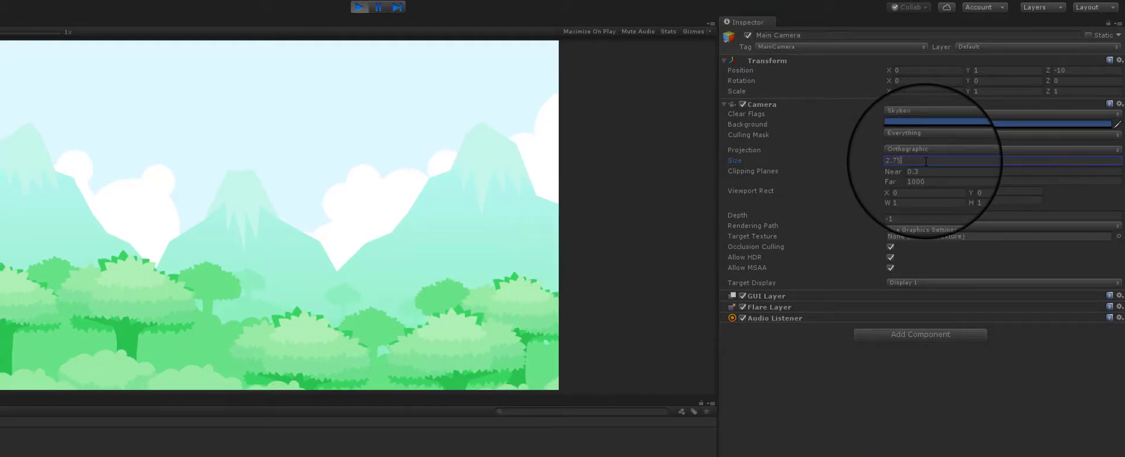
key("BackSpace")
type("9")
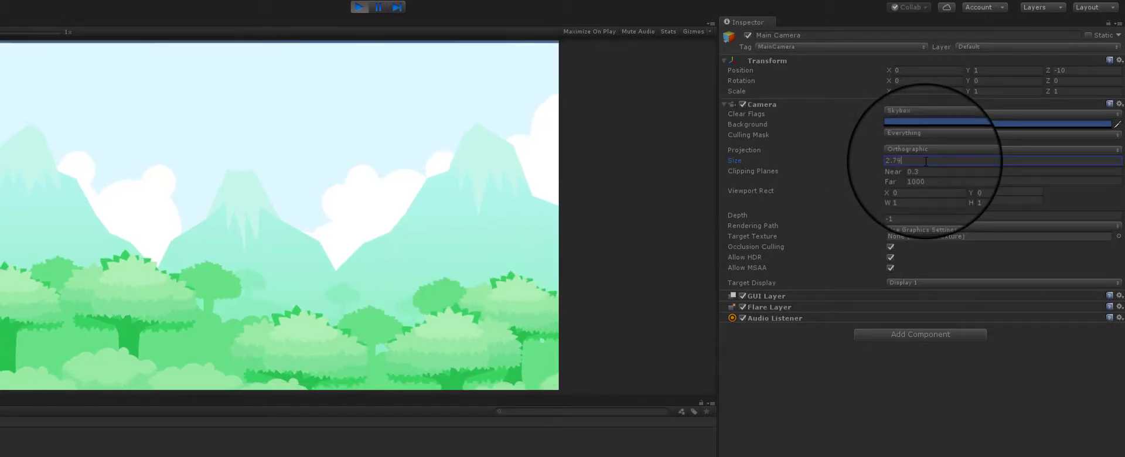
key("BackSpace")
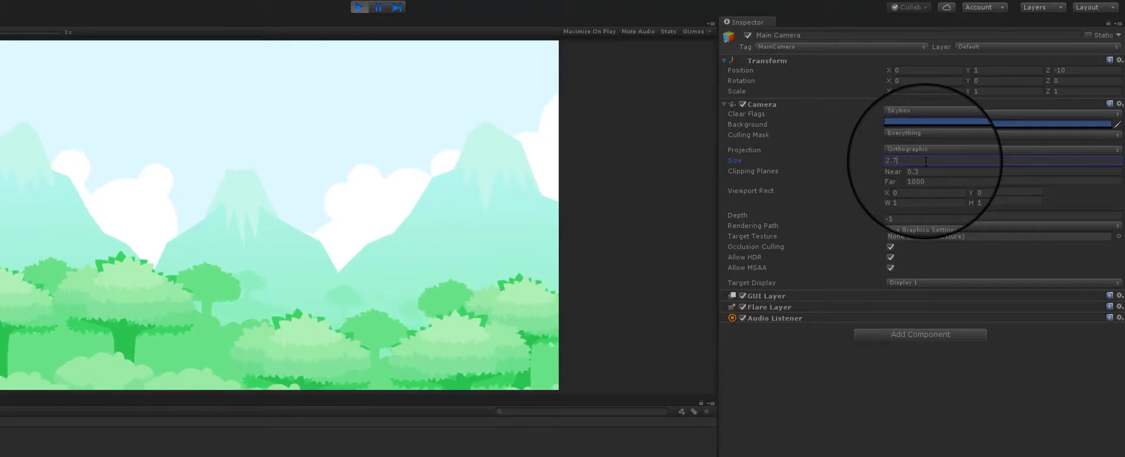
type("7")
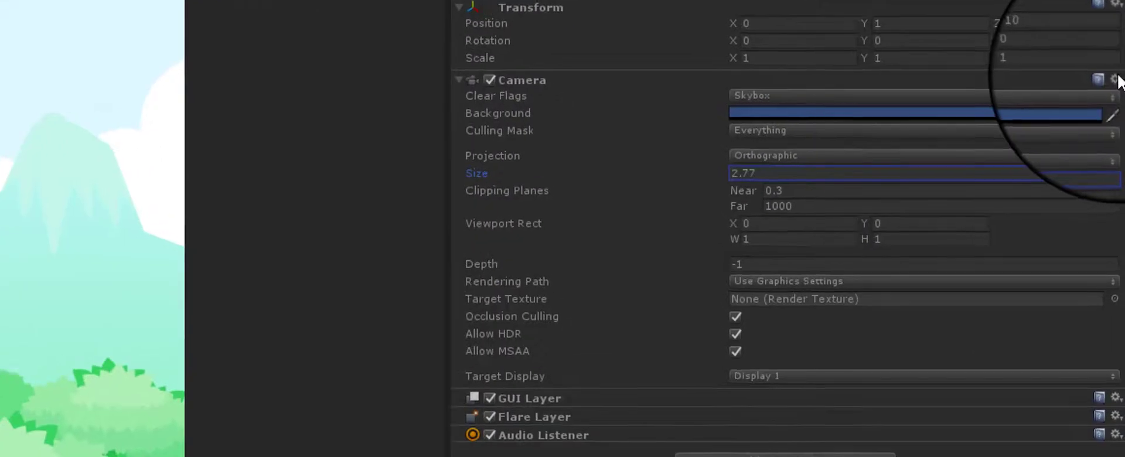
Copy the Main Camera's Camera component, stop the game and paste the copied values back onto the component
left_click(1121, 98)
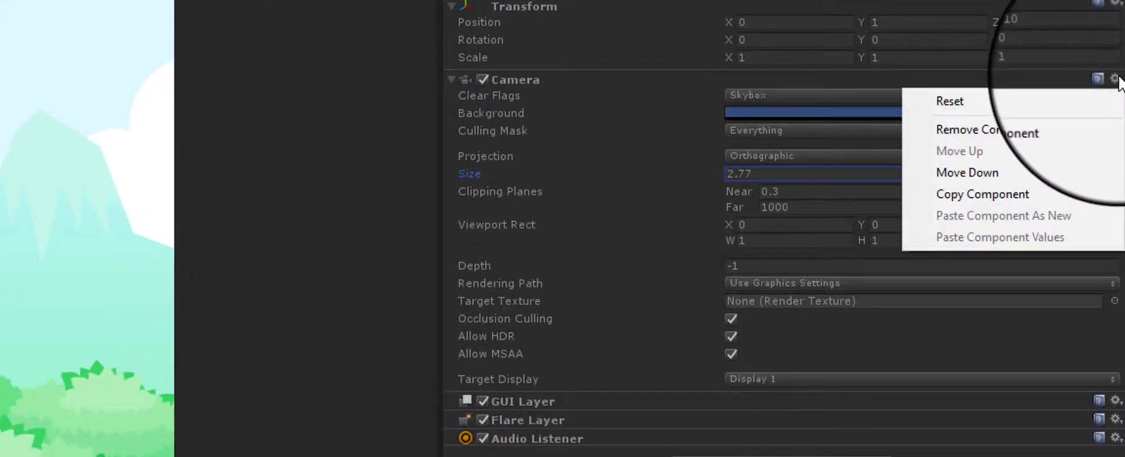
left_click(991, 191)
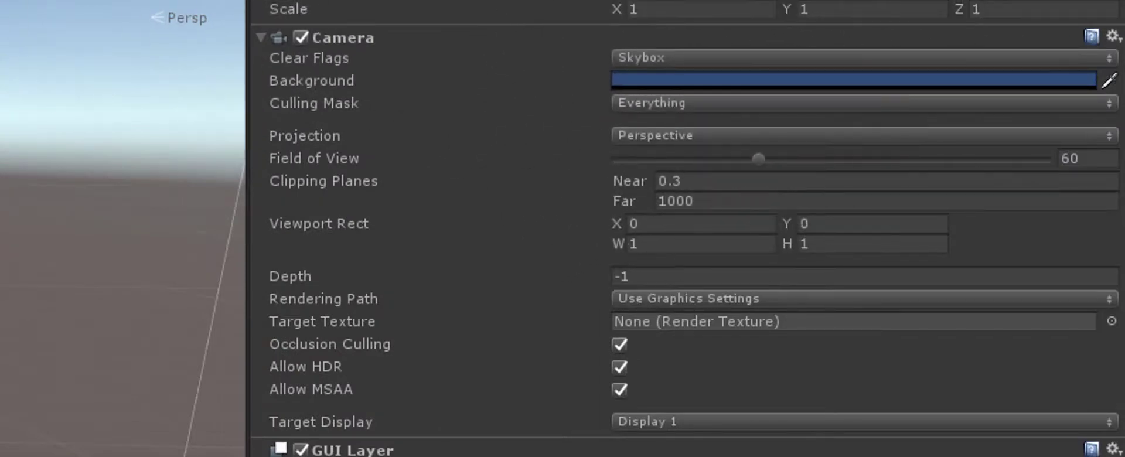
left_click(1112, 37)
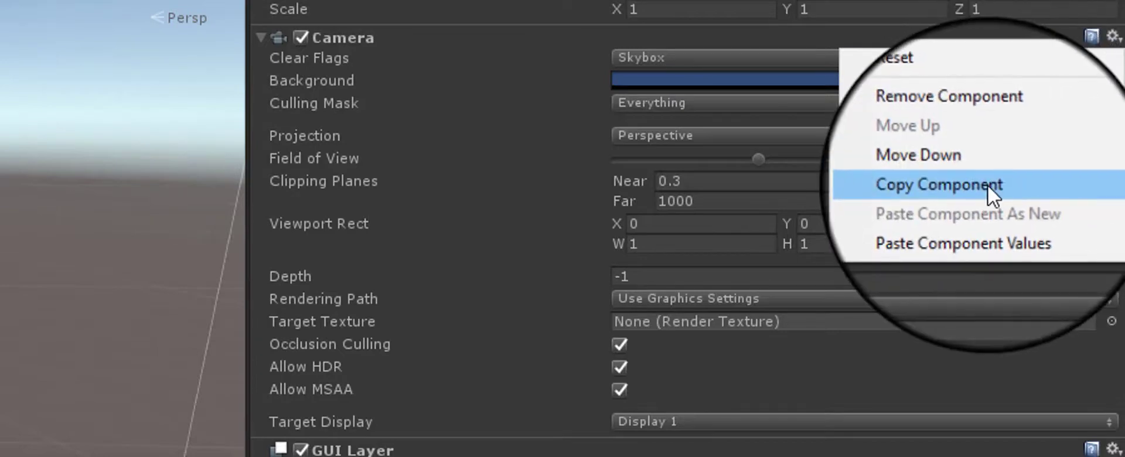
left_click(983, 239)
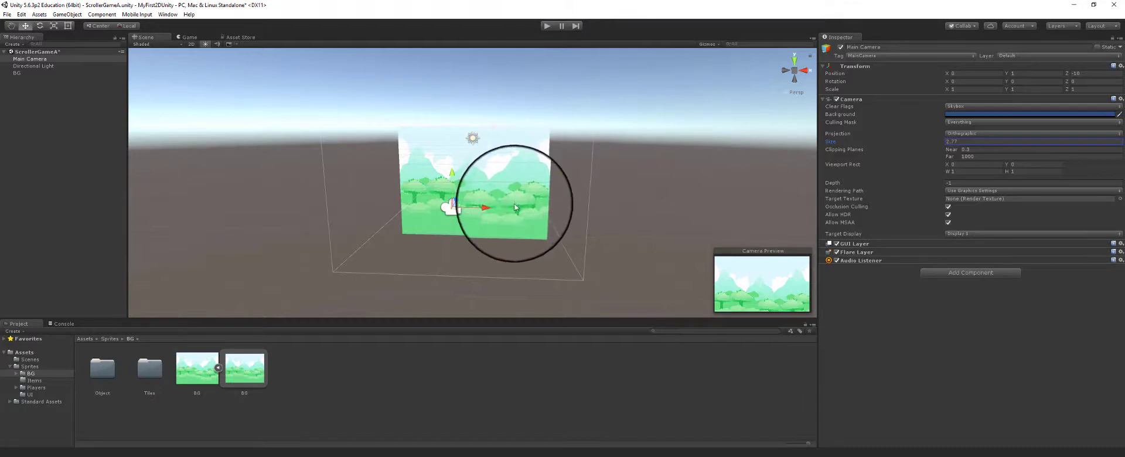
Check the background's framing in the Game view and return to the Scene view with the Main Camera selected
left_click(192, 44)
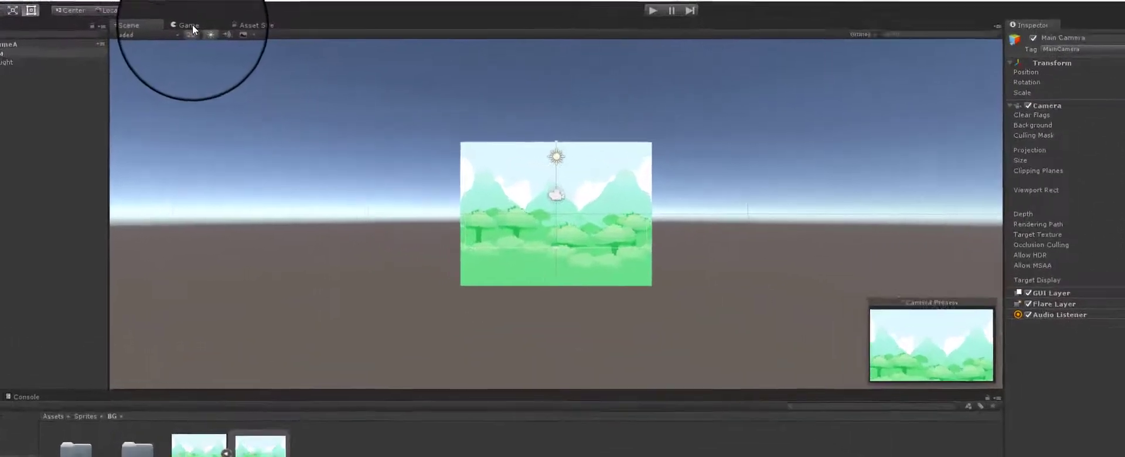
left_click(191, 36)
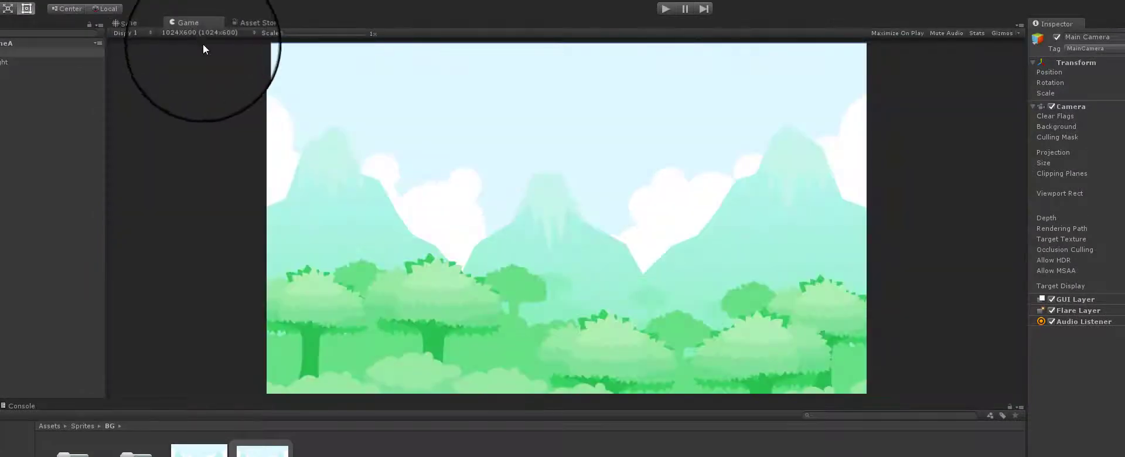
left_click(5, 62)
left_click(5, 51)
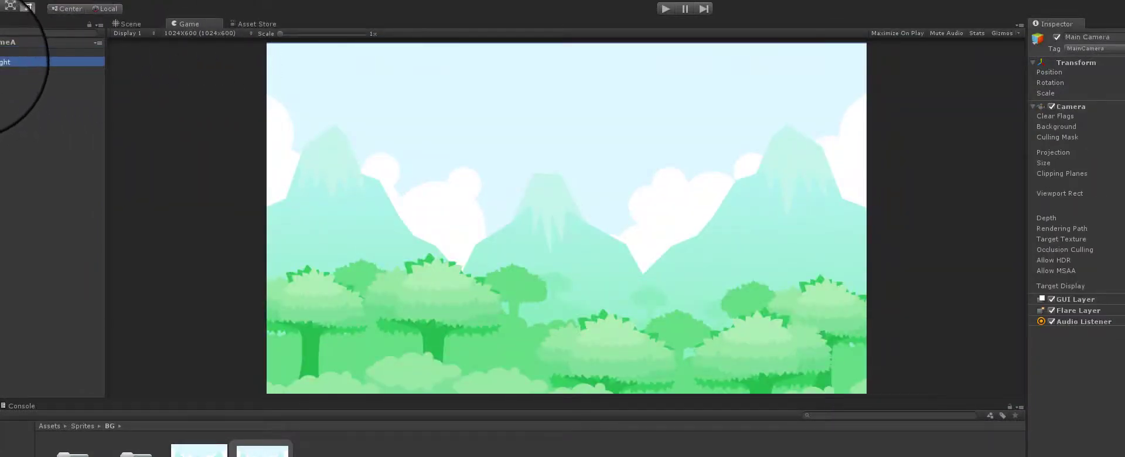
left_click(130, 26)
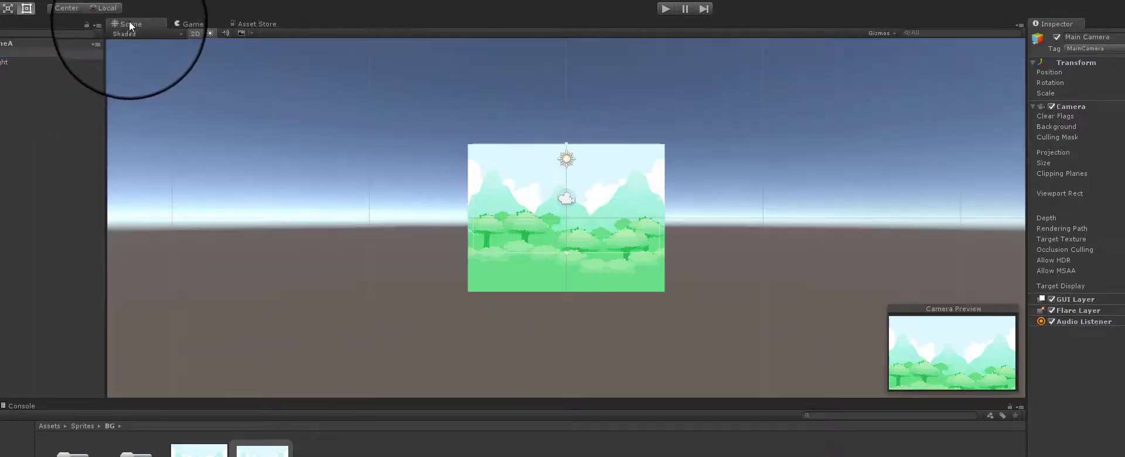
left_click(35, 51)
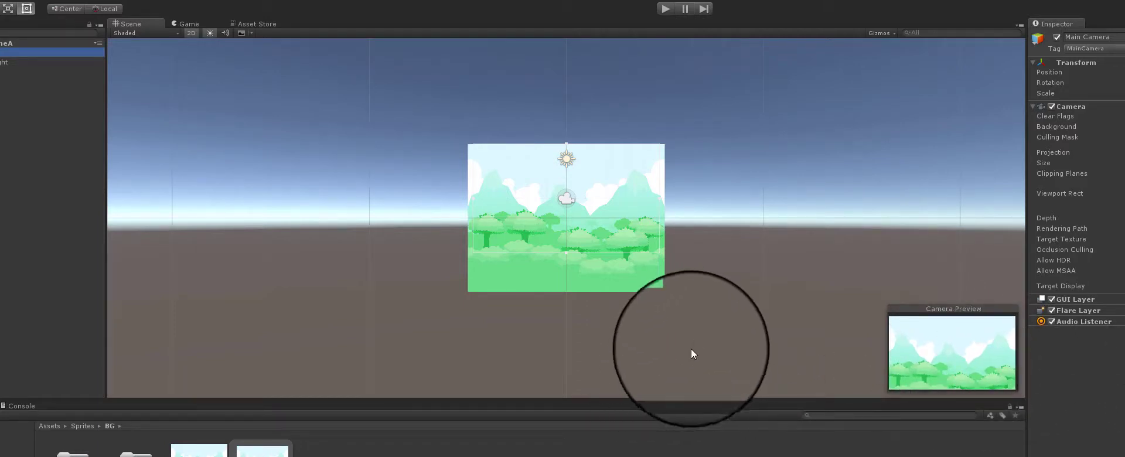
Open the Tiles sprite folder and place tile 1 on the left part of the background
scroll(673, 300, "up", 3)
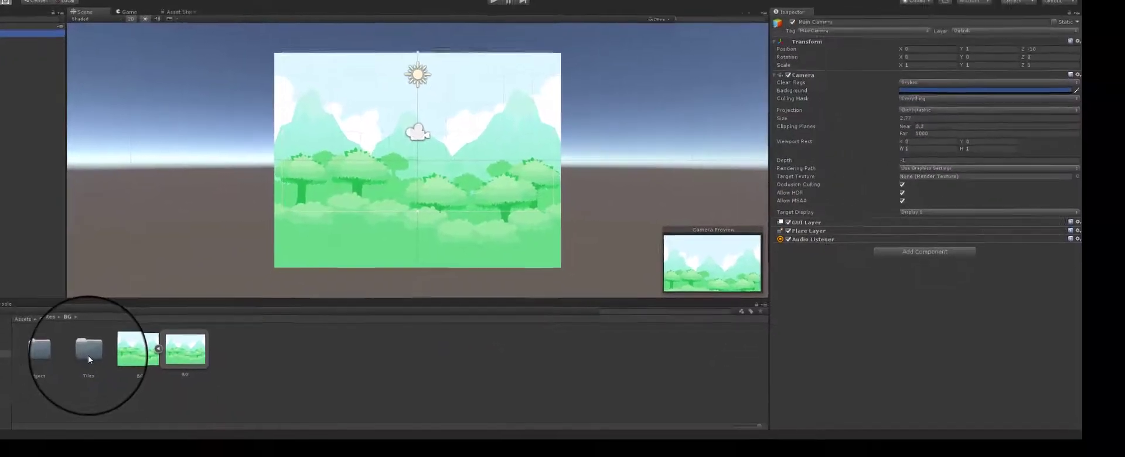
double_click(135, 452)
left_click_drag(87, 352, 195, 138)
left_click_drag(89, 116, 292, 189)
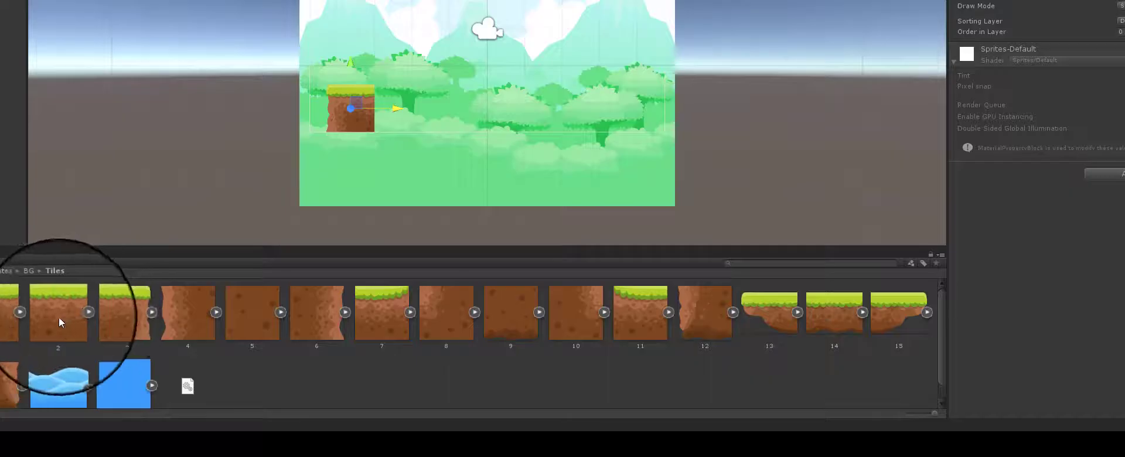
Place tiles 2 and 3 side by side to the right of tile 1 to form a grass platform
left_click_drag(84, 346, 344, 191)
left_click_drag(399, 110, 399, 113)
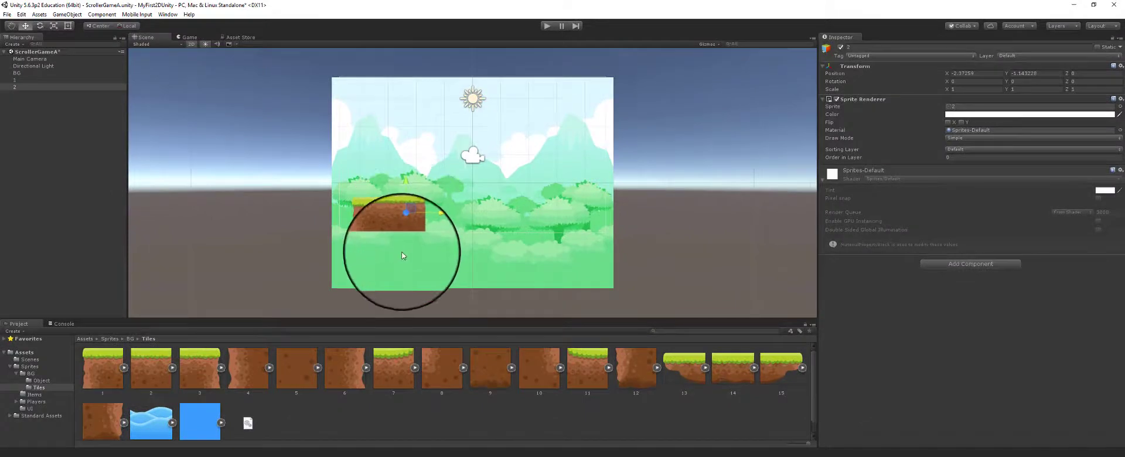
left_click(229, 230)
left_click(404, 229)
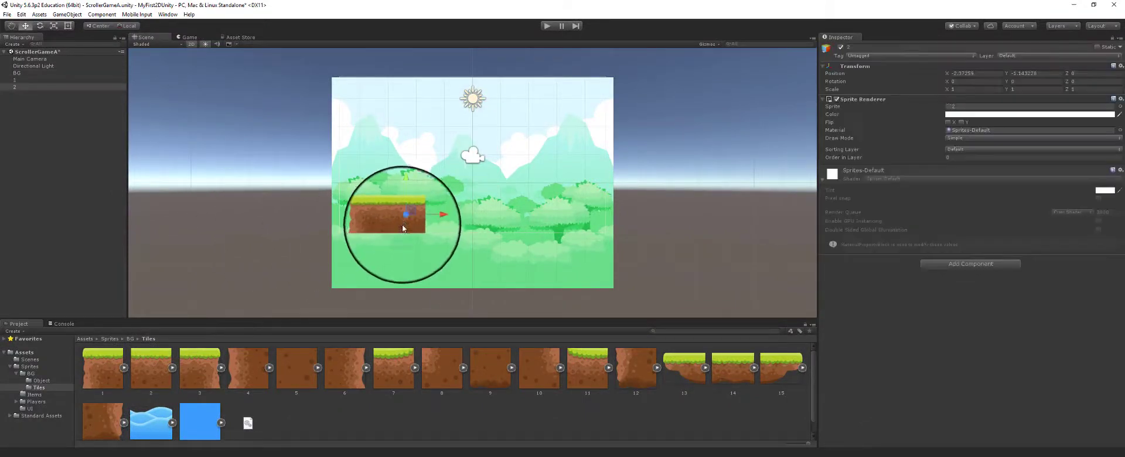
left_click_drag(203, 380, 441, 215)
middle_click_drag(456, 223, 452, 181)
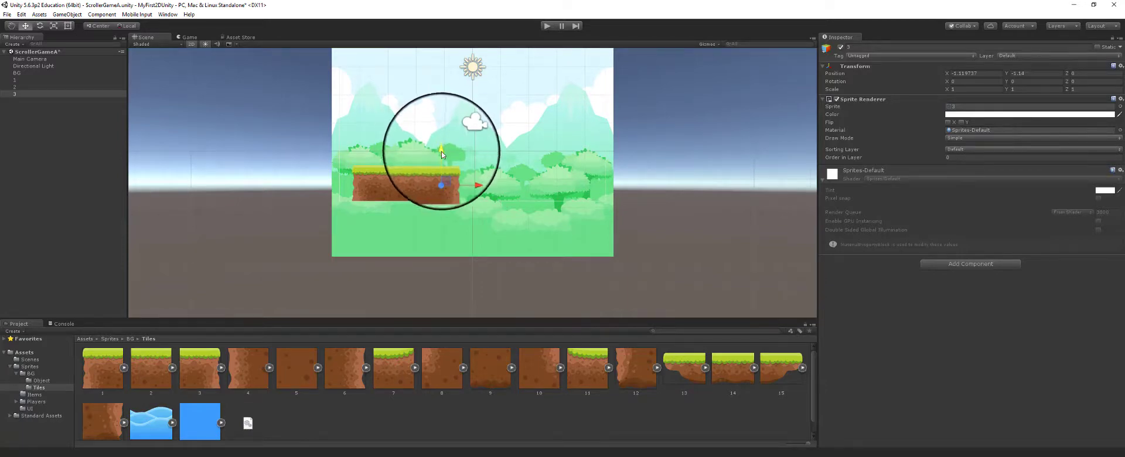
Set the Y position of the platform's middle tile to -1
left_click(412, 174)
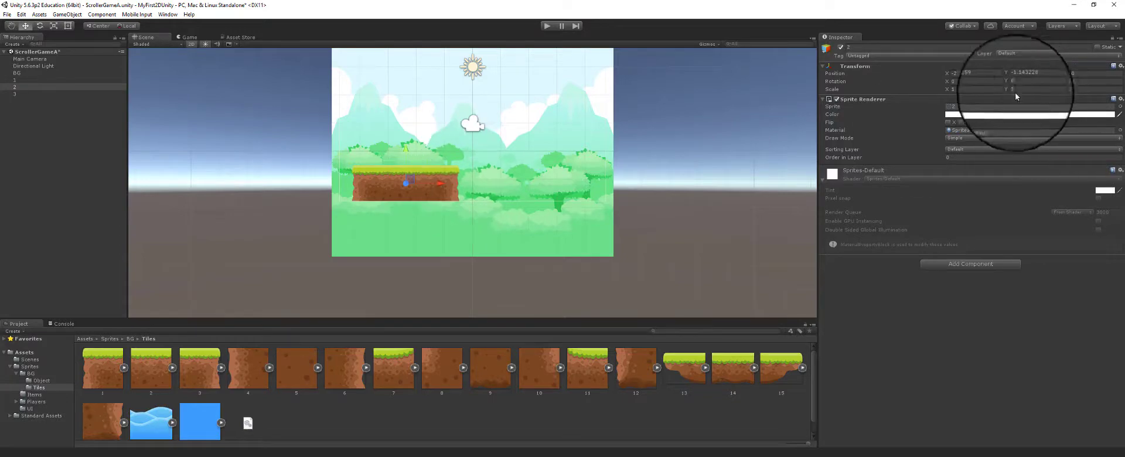
left_click(1029, 73)
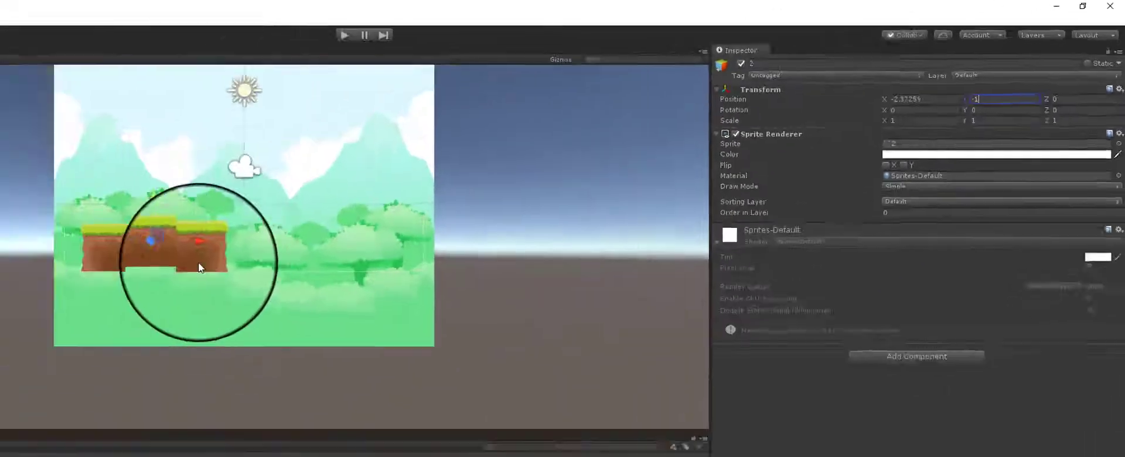
Give the three grass platform tiles the same Y position of -1.13 and shift the whole platform slightly left
left_click(438, 202)
left_click_drag(439, 202, 475, 206)
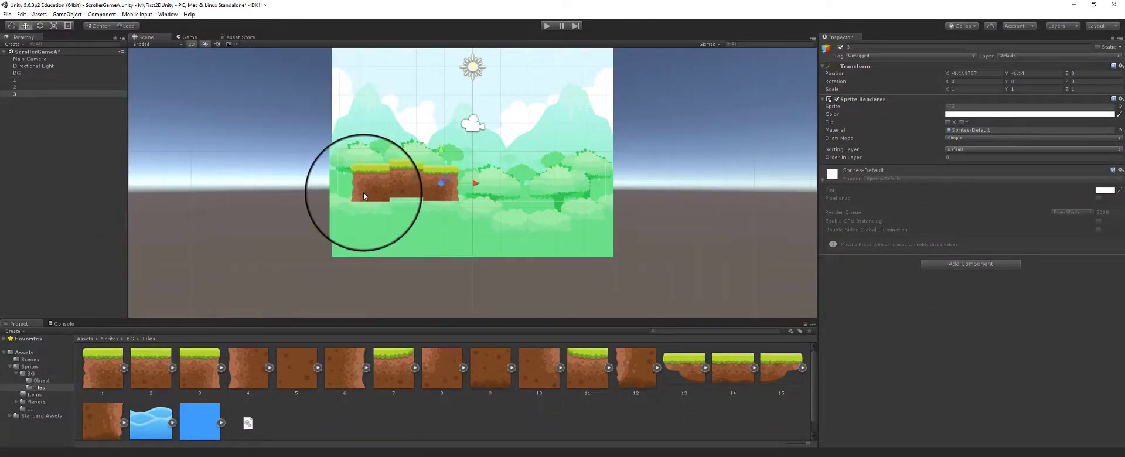
left_click(35, 80, "ctrl")
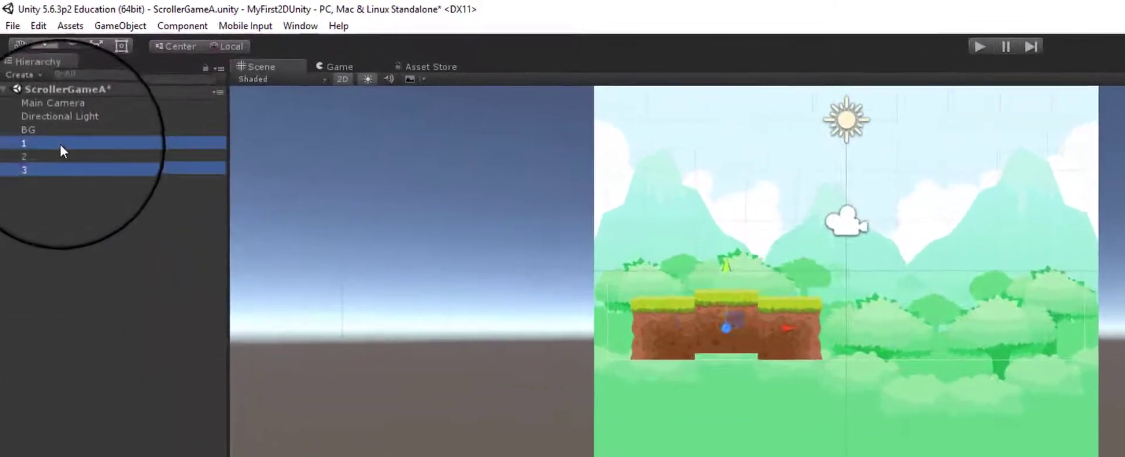
left_click(46, 157, "ctrl")
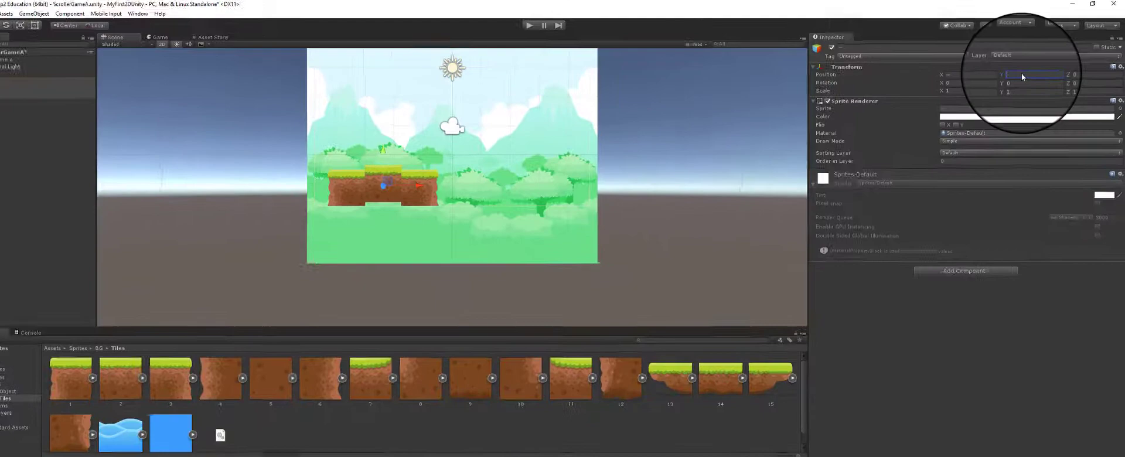
left_click(1022, 73)
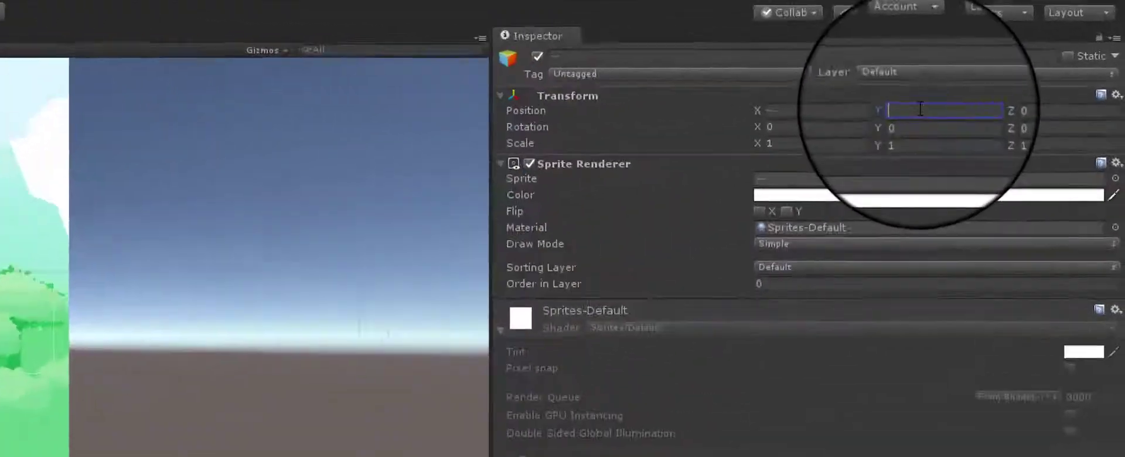
type("-")
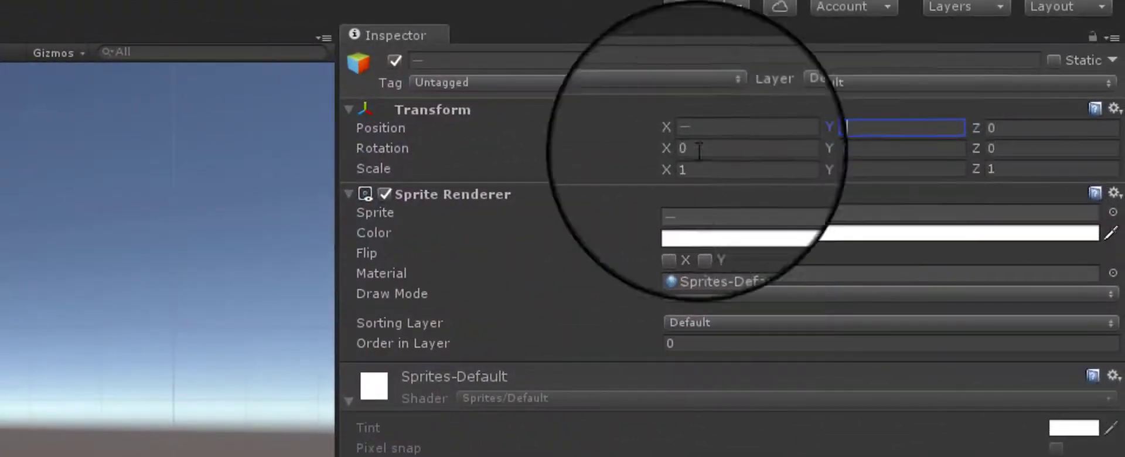
type("1.22")
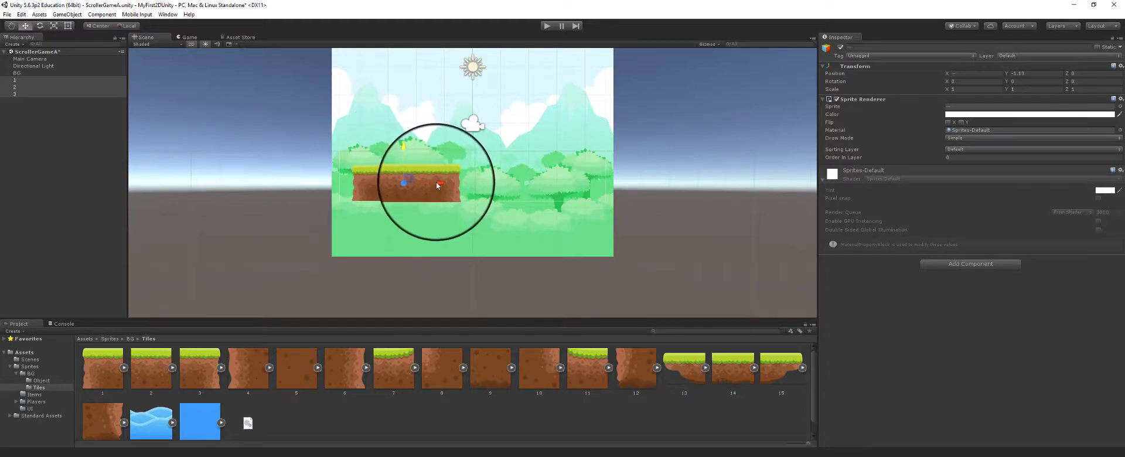
left_click_drag(436, 181, 427, 186)
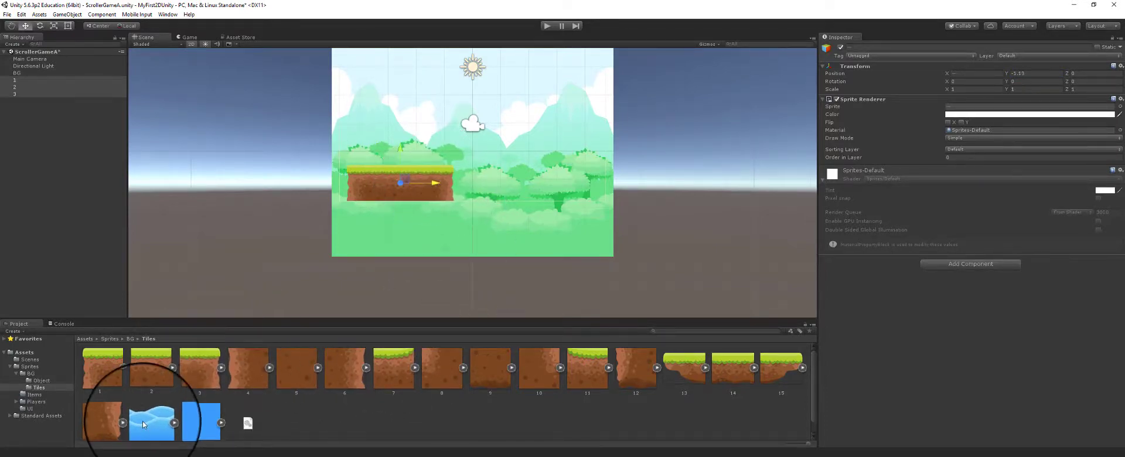
Place two water tiles side by side directly right of the grass platform and align them vertically with it
left_click_drag(144, 424, 470, 191)
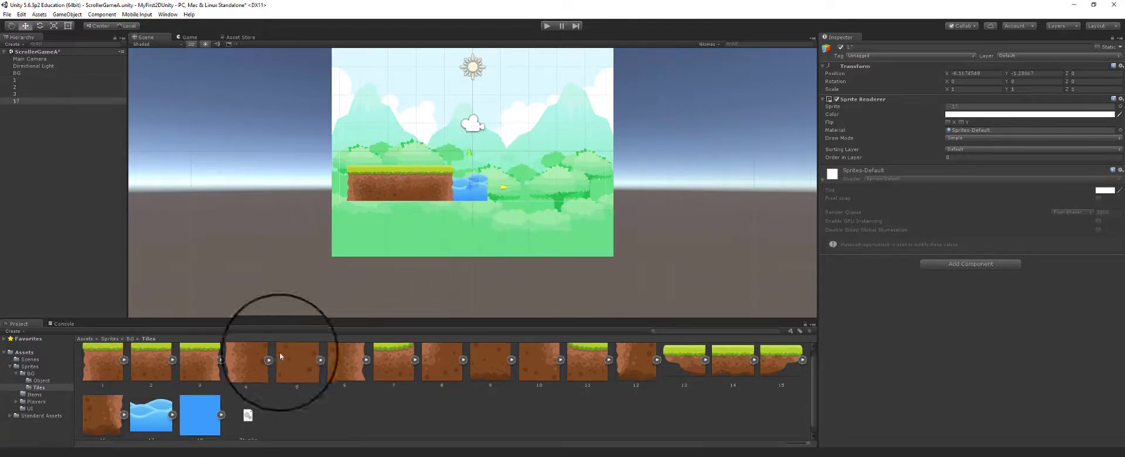
scroll(152, 418, "down", 1)
left_click_drag(153, 418, 508, 191)
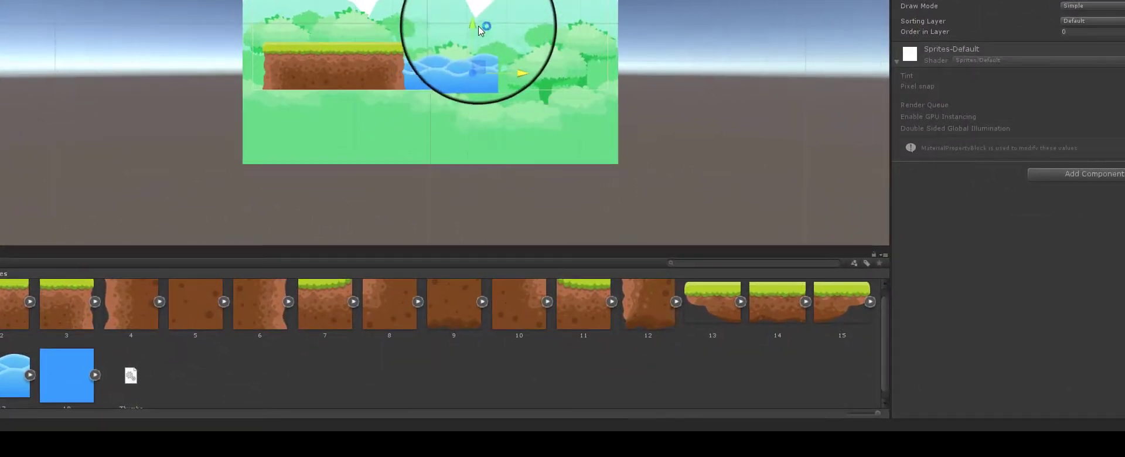
left_click_drag(473, 25, 473, 29)
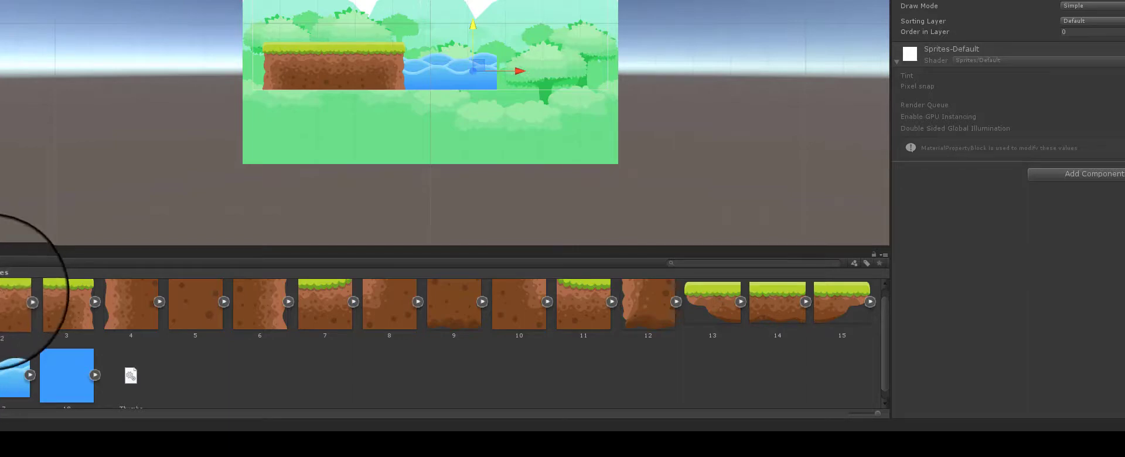
Place another tile 2 near the right part of the background with another tile 1 adjoining its left side
left_click(12, 301)
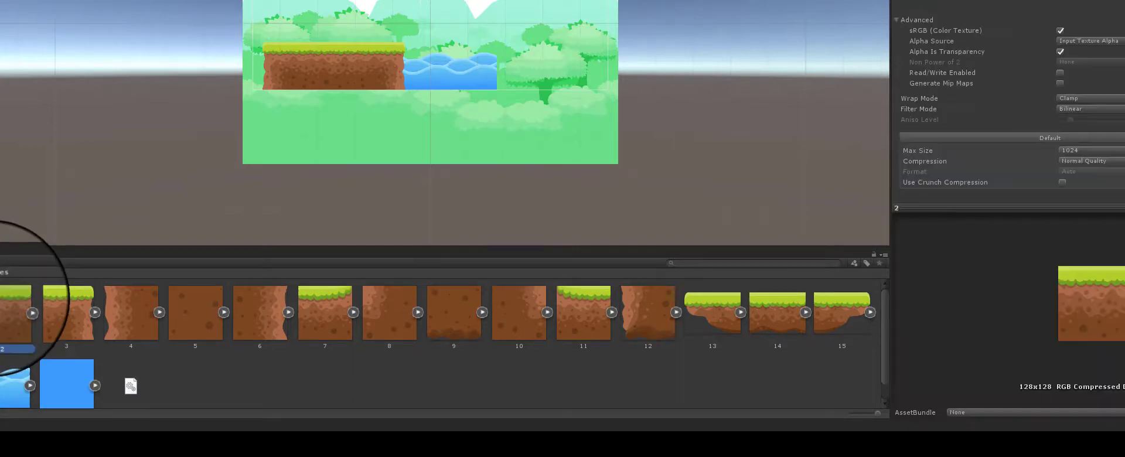
left_click_drag(12, 307, 584, 71)
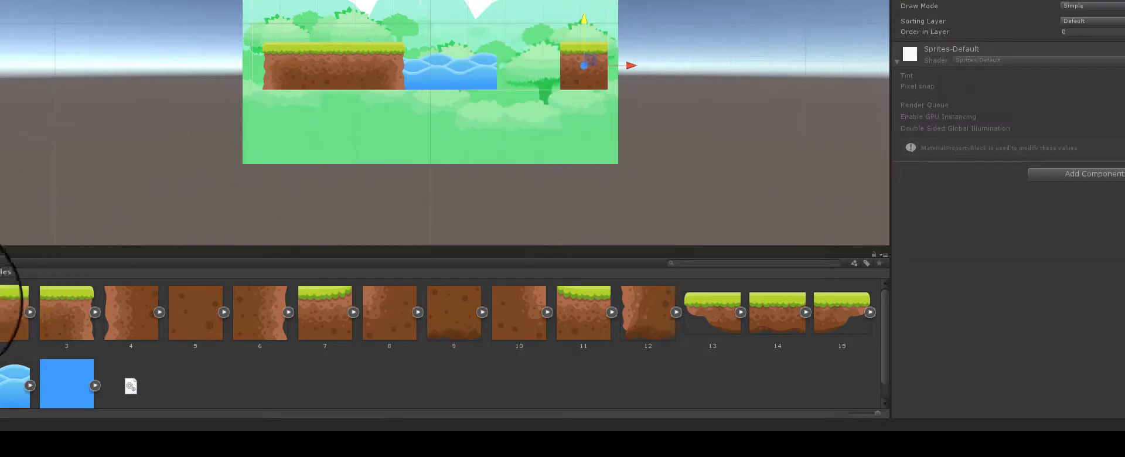
left_click_drag(15, 311, 526, 88)
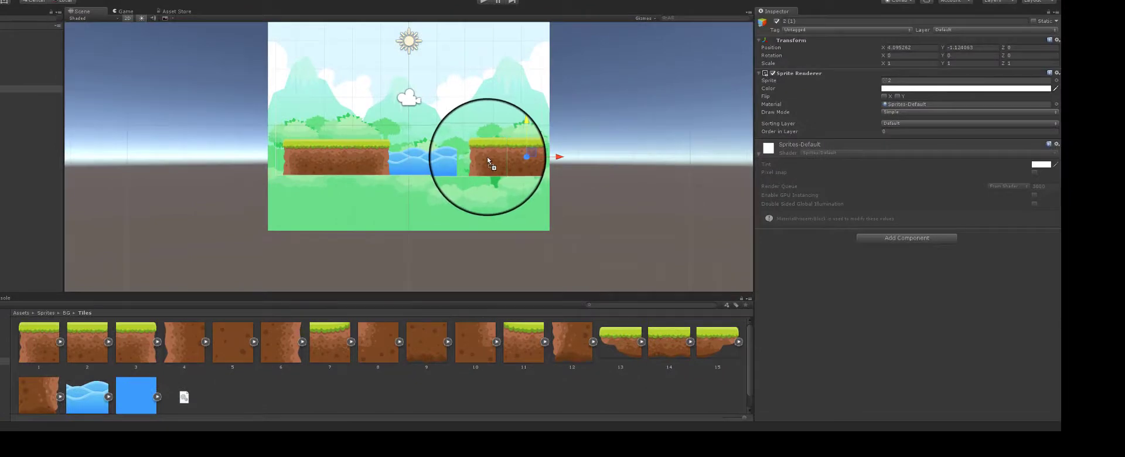
left_click_drag(490, 159, 487, 155)
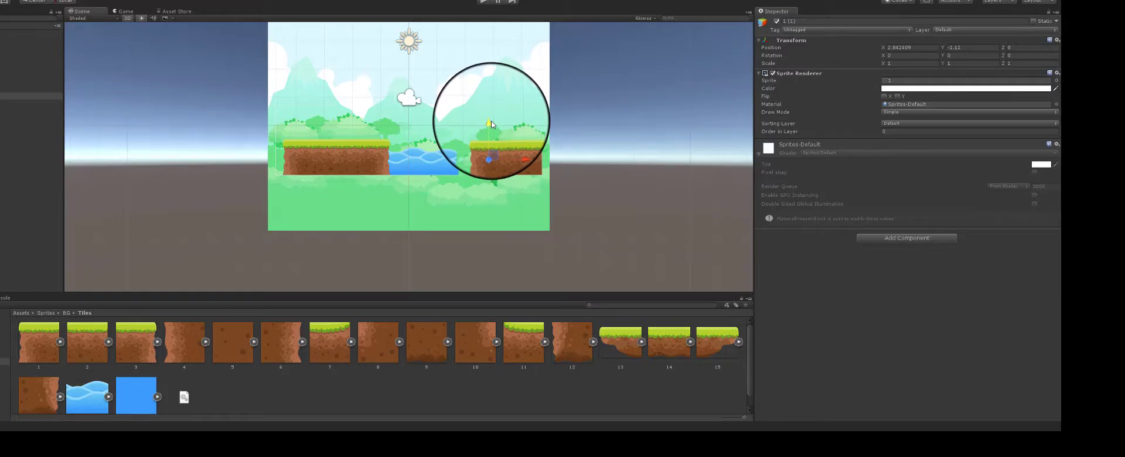
Align the two right-hand grass tiles at a Y position of -1.14 and move them left against the water
left_click_drag(491, 124, 515, 133)
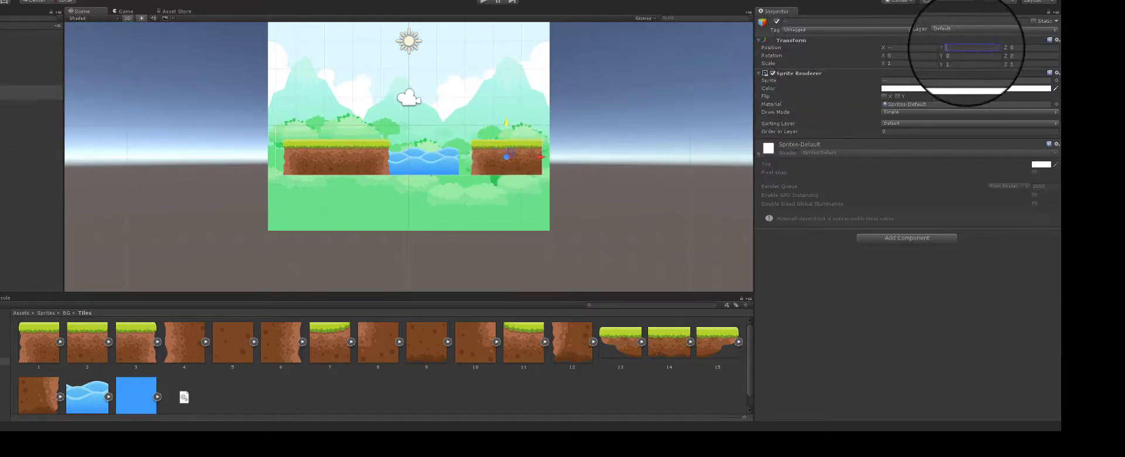
type("-1")
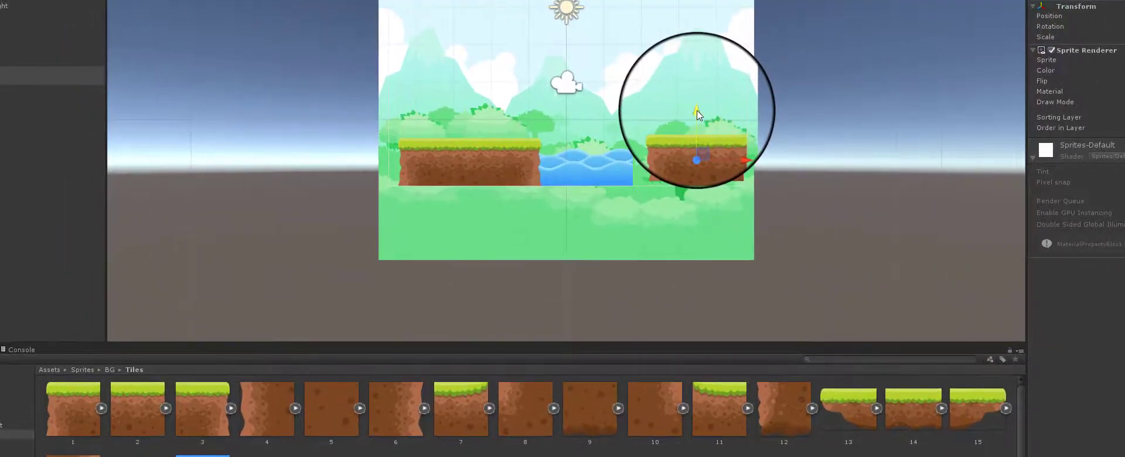
left_click_drag(696, 110, 694, 115)
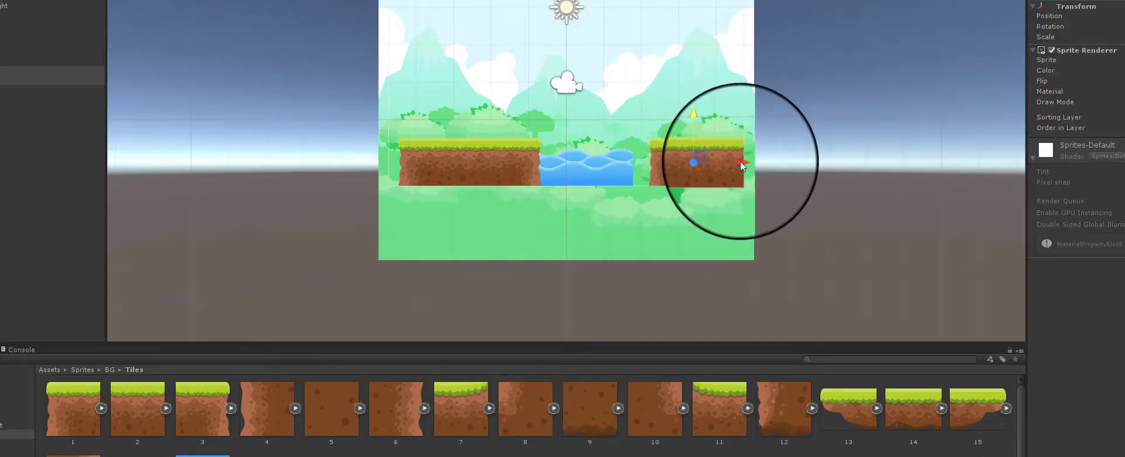
left_click_drag(741, 161, 722, 167)
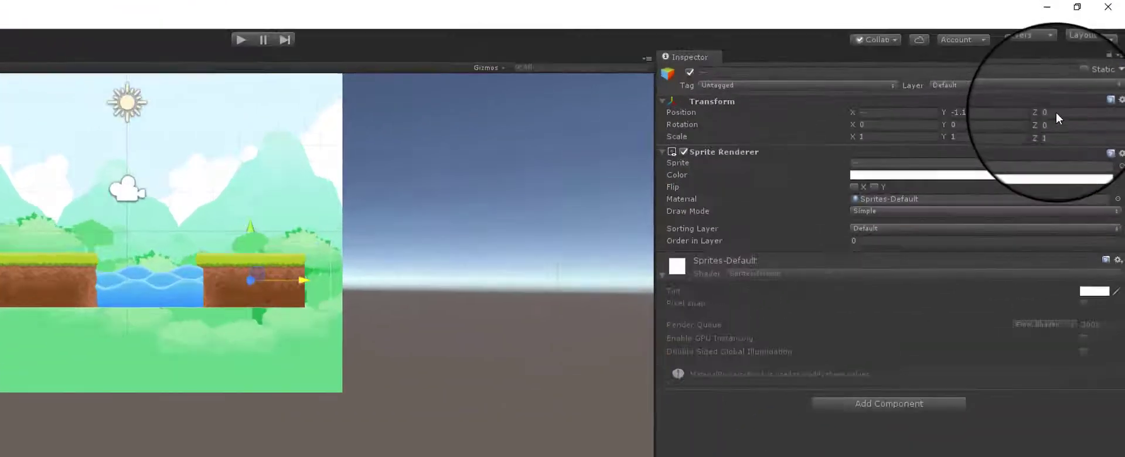
Try a Z position of 1 on the two right-hand grass tiles and replace it with a negative value
left_click(1080, 73)
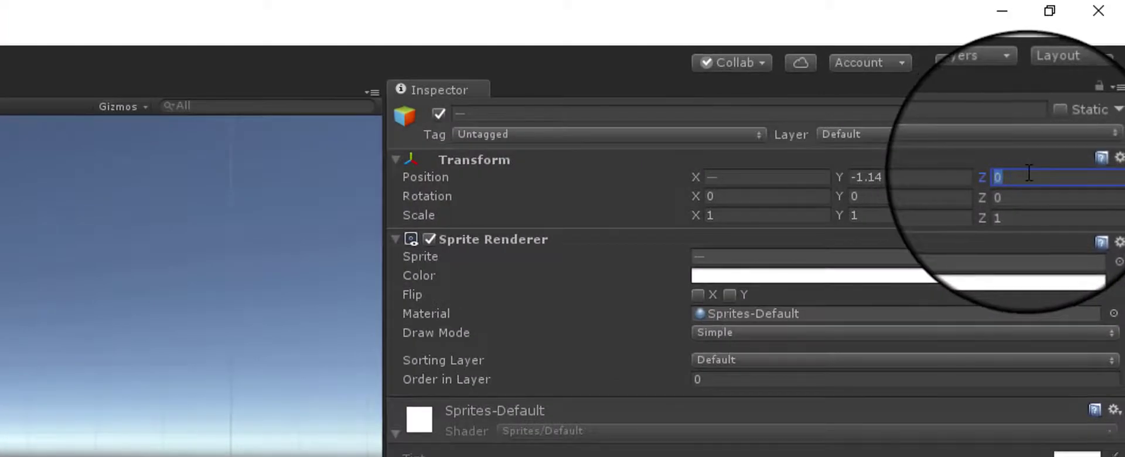
type("1")
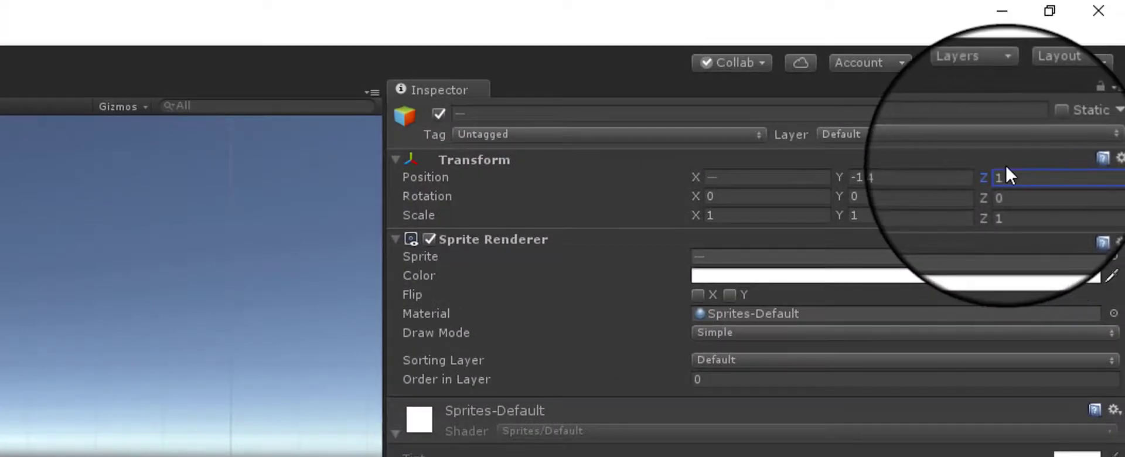
key("Return")
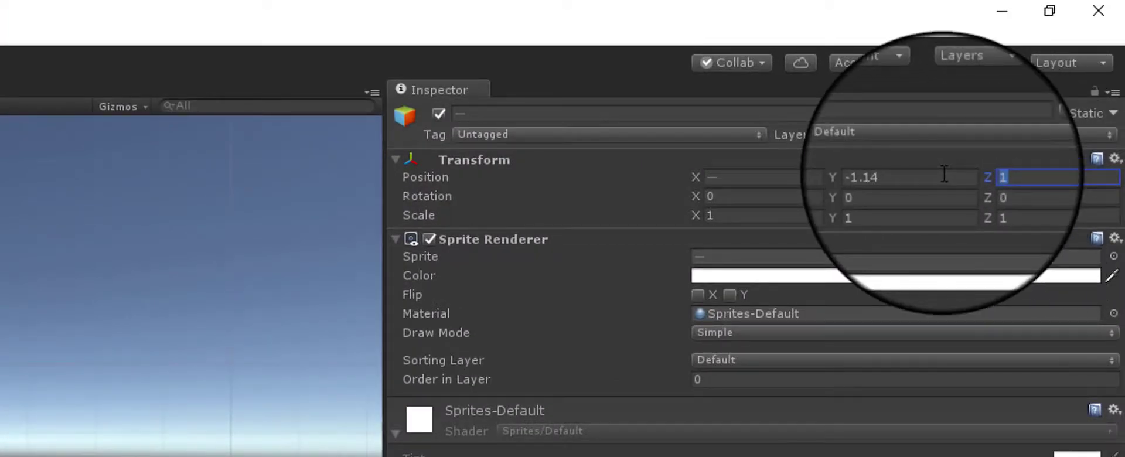
type("-")
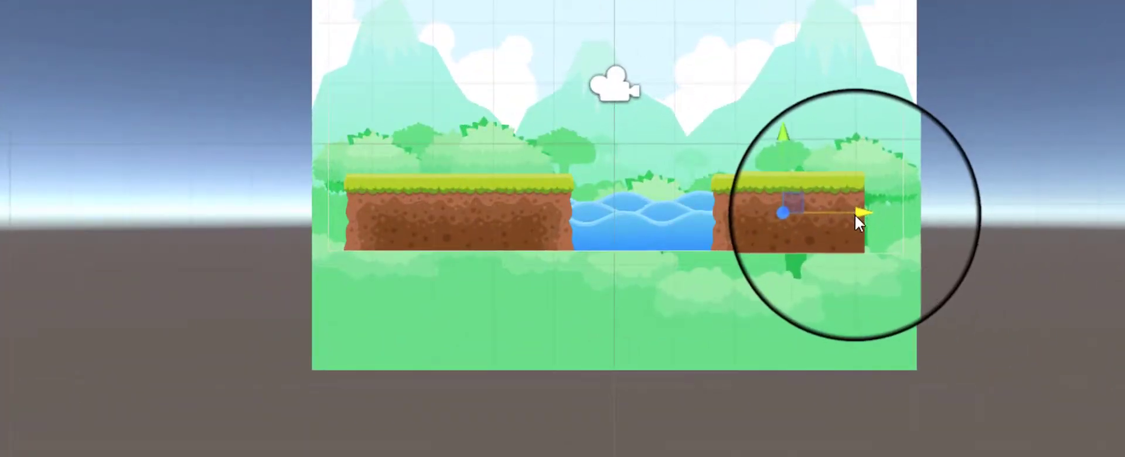
Stretch the right platform's outer grass tile horizontally toward the background's right edge and adjust its position beside its neighbour
left_click_drag(864, 212, 889, 246)
key("r")
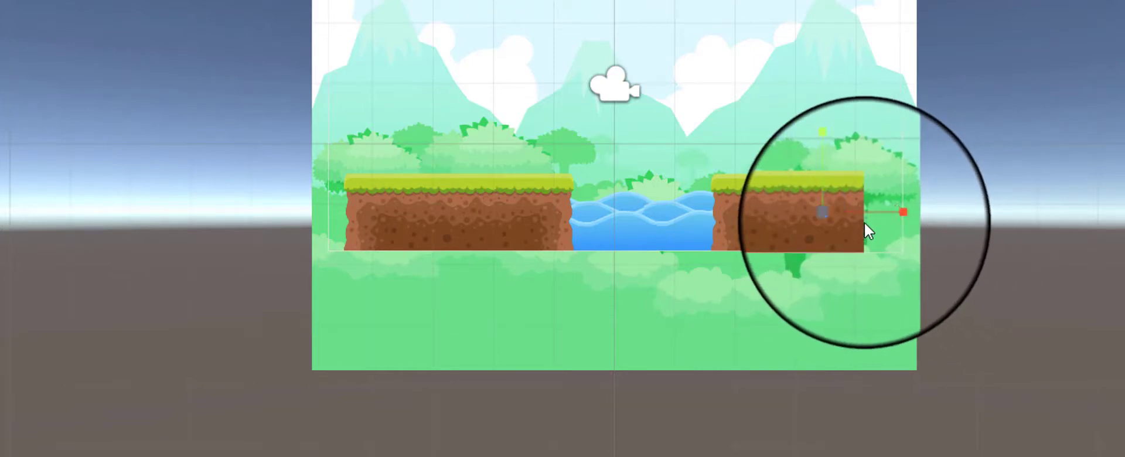
mouse_move(901, 212)
left_mouse_down()
mouse_move(944, 212)
mouse_move(910, 218)
left_mouse_up()
key("w")
key("r")
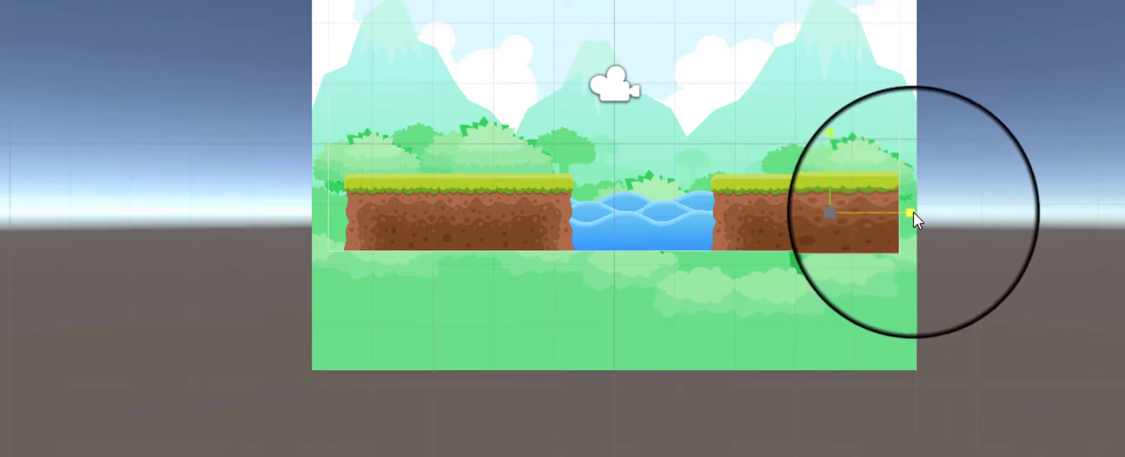
key("w")
left_click_drag(908, 210, 909, 211)
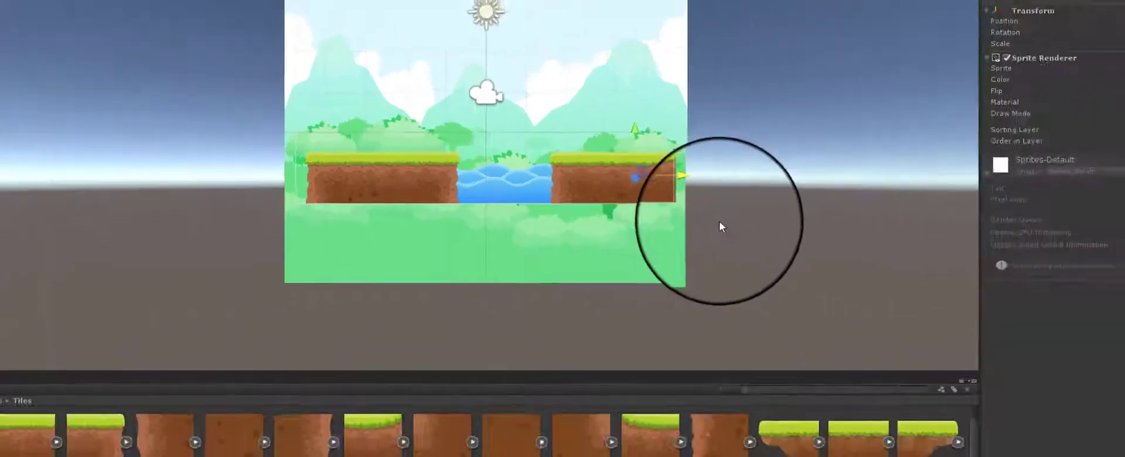
Deselect the tile, check the two platforms and the water in the Game view, and return to the Scene view
left_click(966, 307)
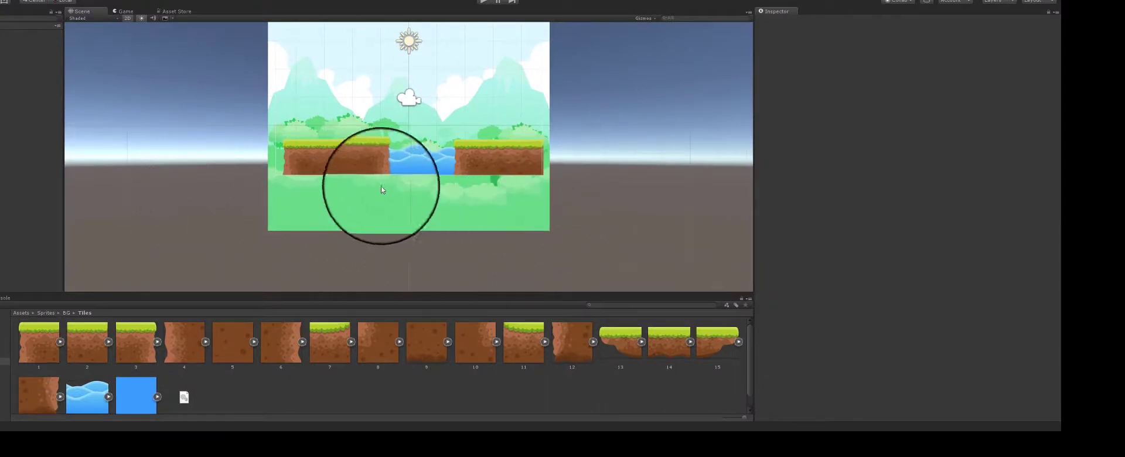
left_click(125, 11)
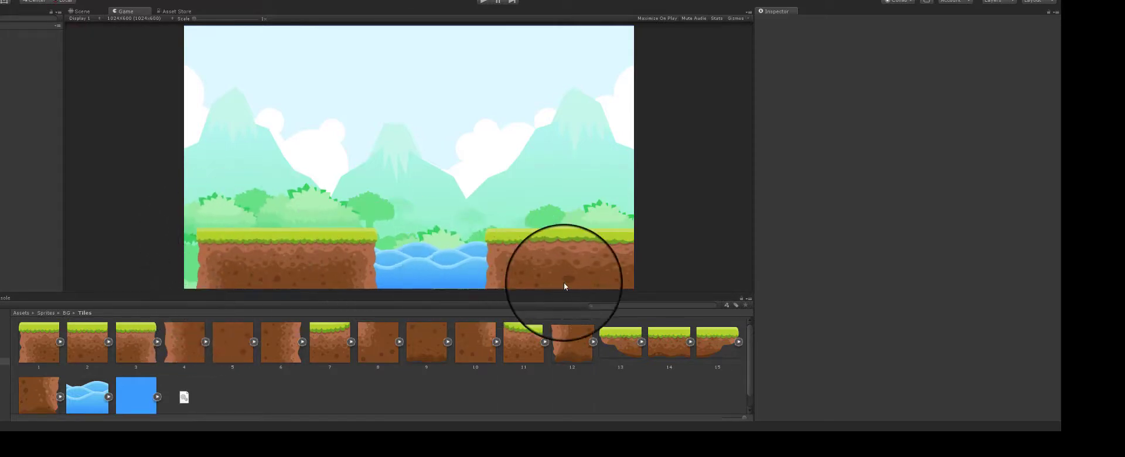
left_click(80, 11)
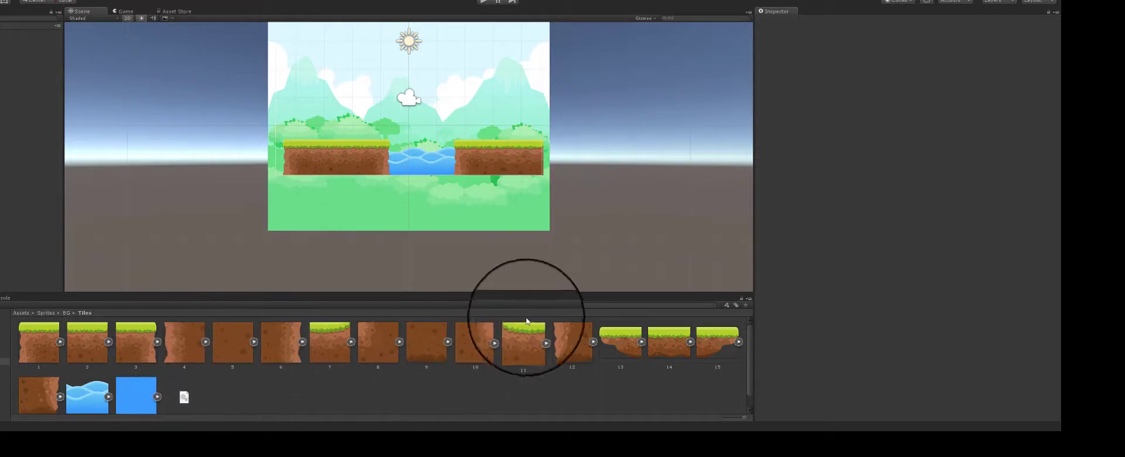
Add tile 13 to the middle of the scene above the water and shift it slightly left
left_click_drag(637, 344, 359, 100)
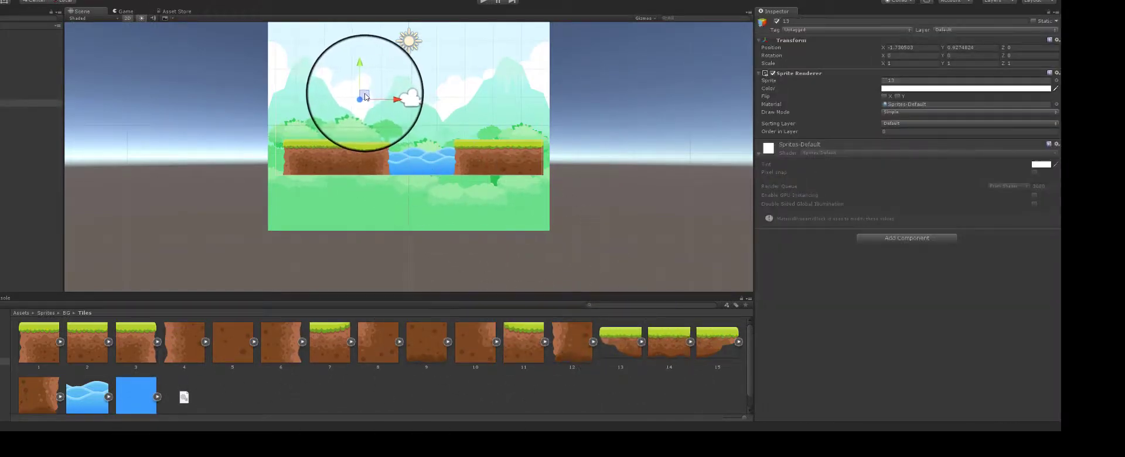
key("ctrl+z")
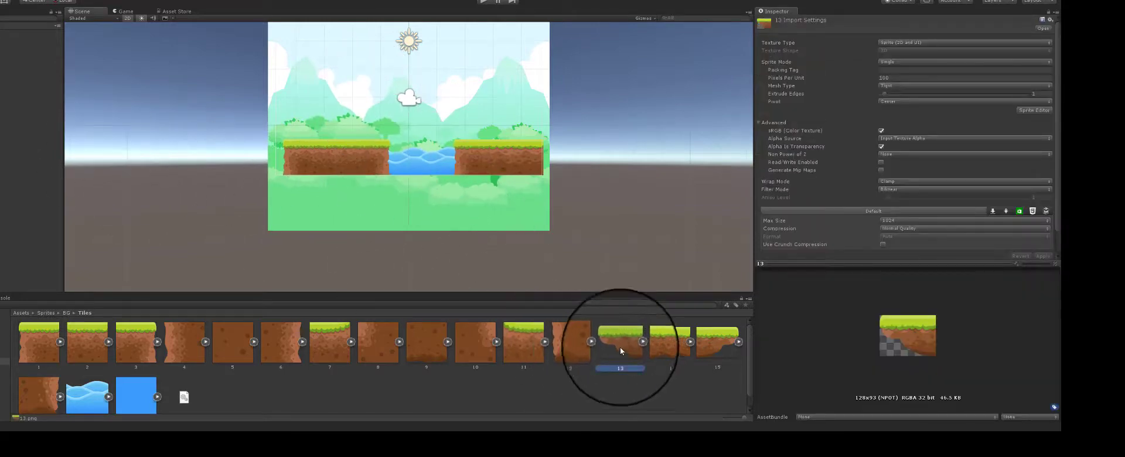
key("ctrl+y")
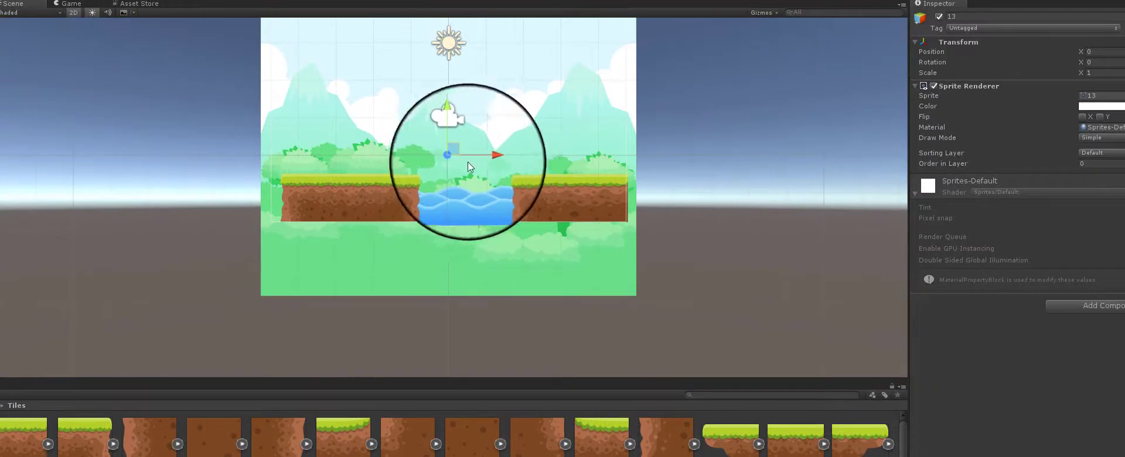
mouse_move(495, 158)
left_mouse_down()
mouse_move(224, 163)
mouse_move(488, 163)
left_mouse_up()
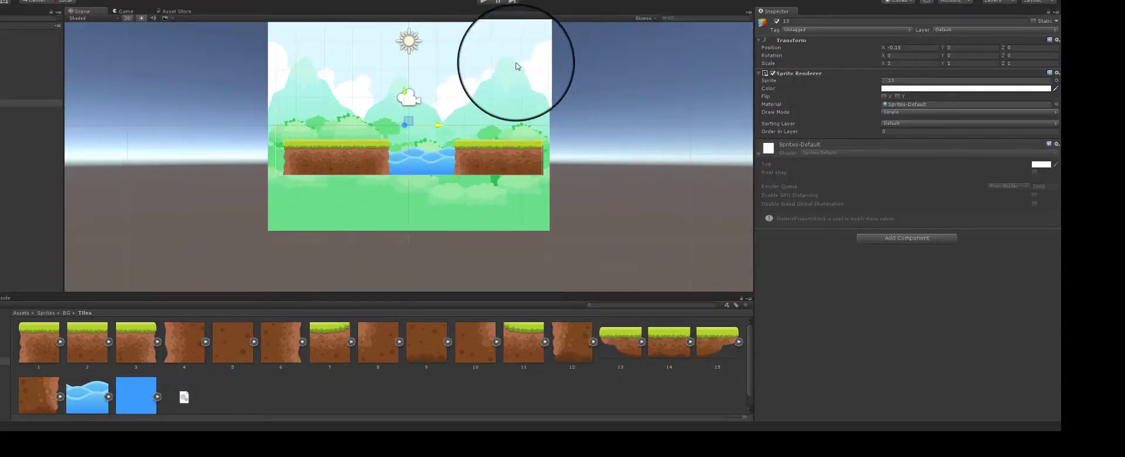
Set the Z position of the BG background to 1
left_click(5, 49)
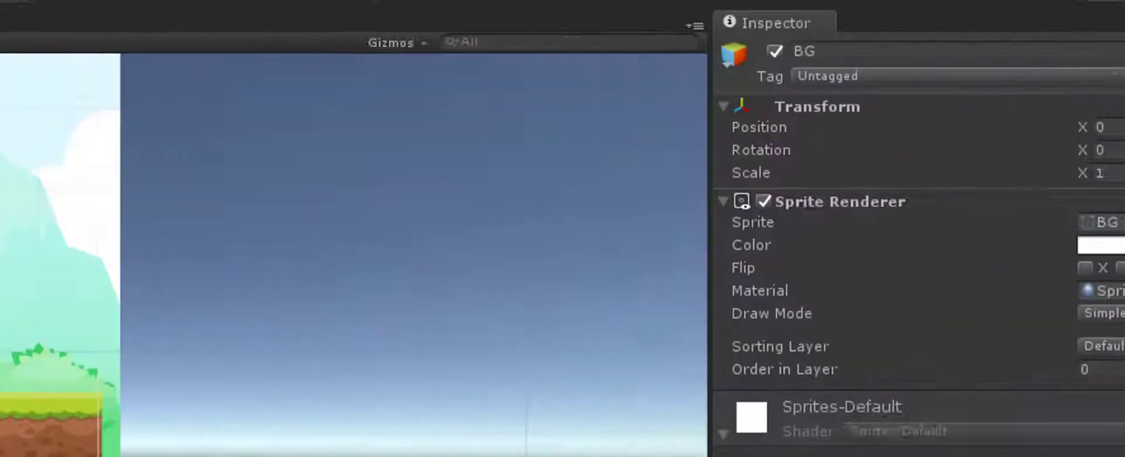
left_click(1003, 126)
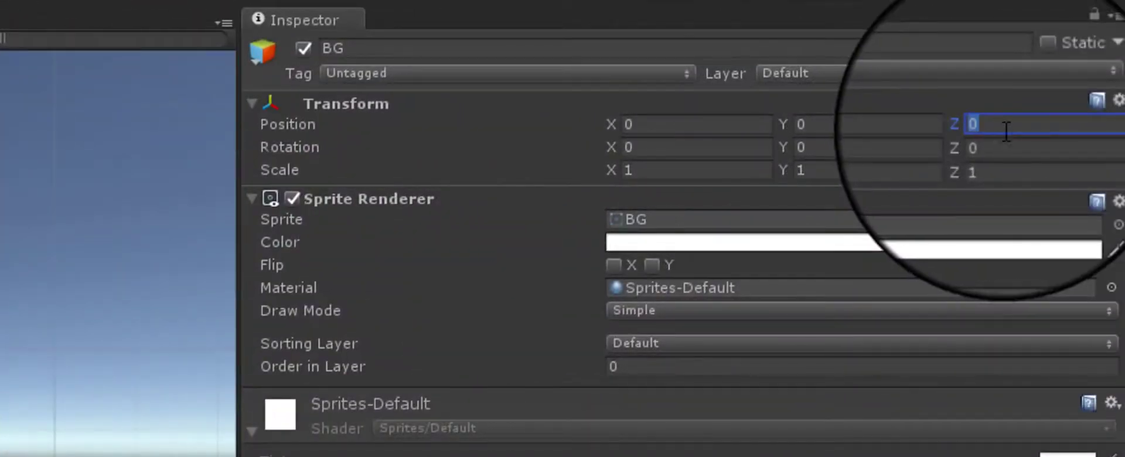
type("1")
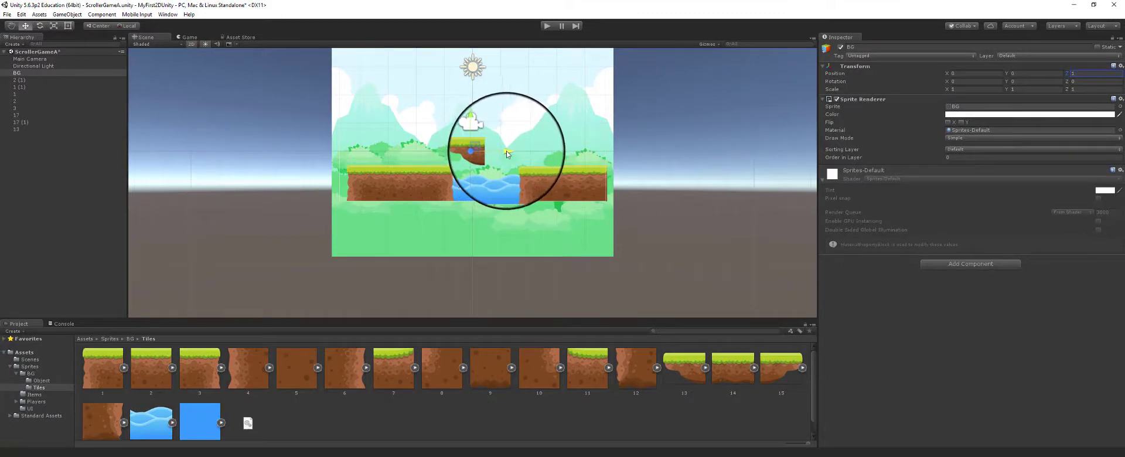
Raise tile 13 to about Y 0.95 and place tiles 14 and 15 beside it to extend the floating platform
left_click(474, 117)
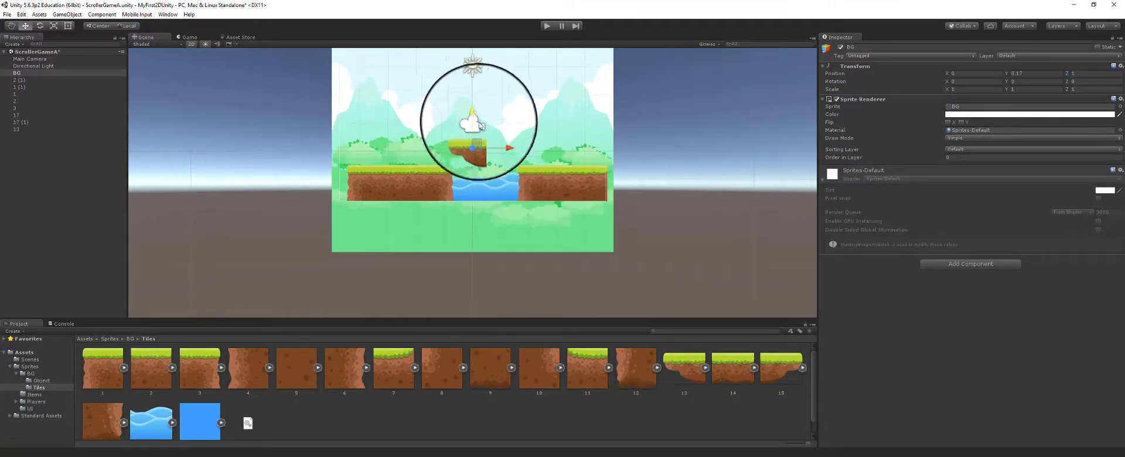
left_click(472, 161)
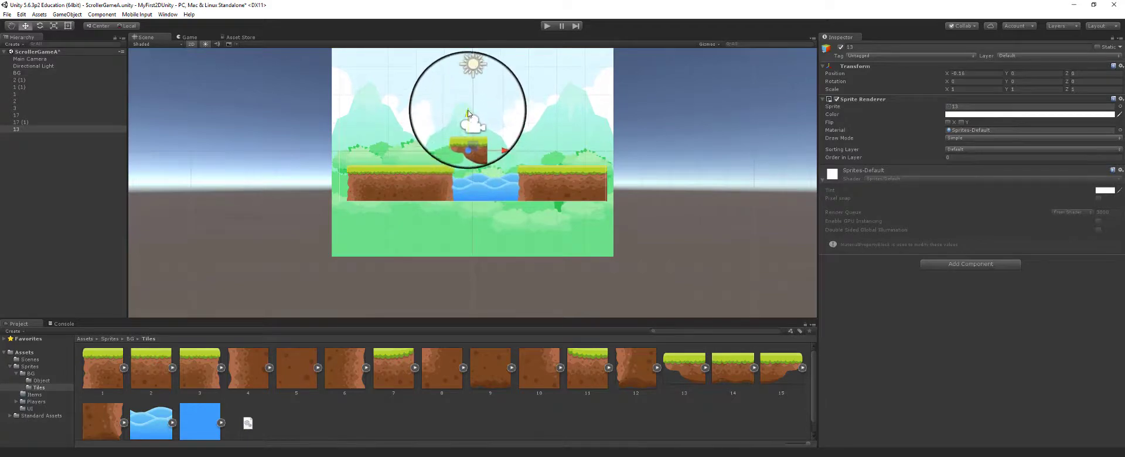
left_click_drag(469, 114, 469, 98)
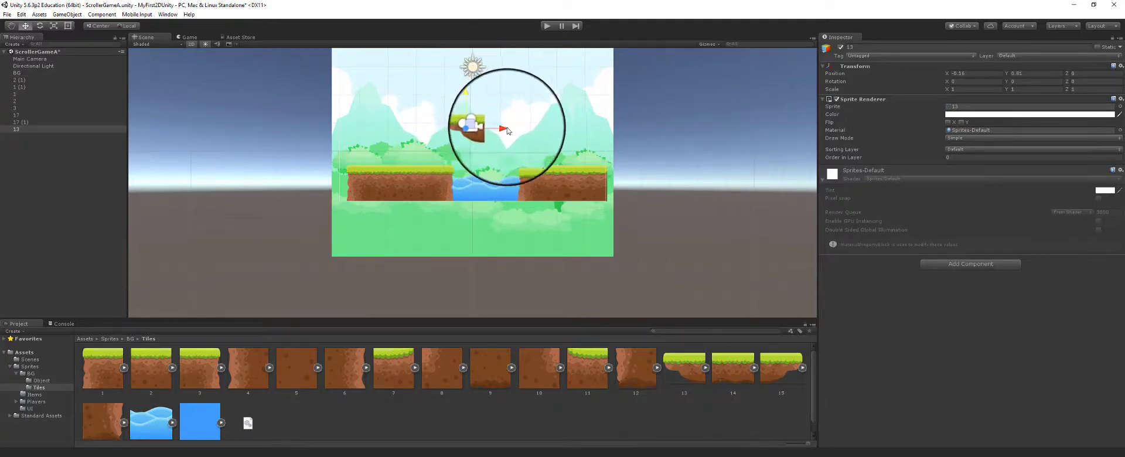
left_click_drag(728, 381, 535, 134)
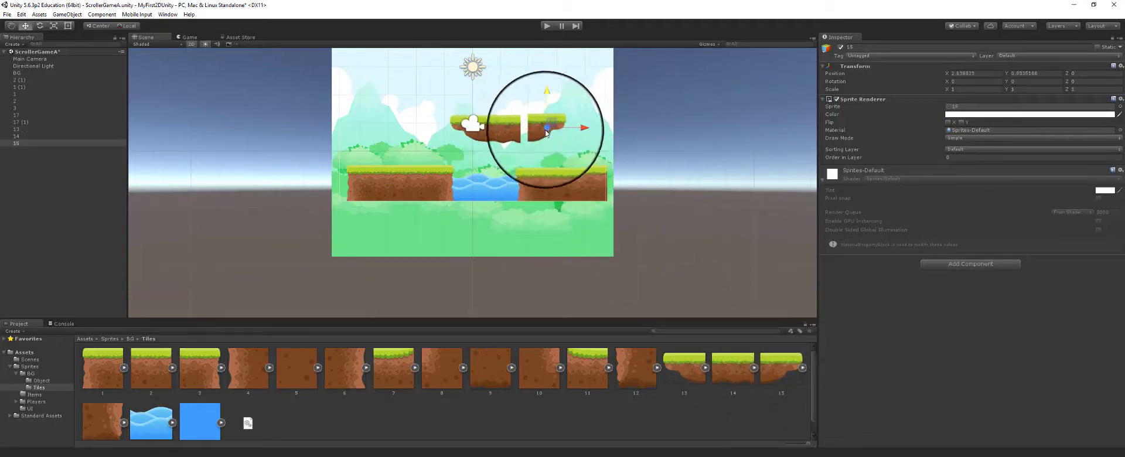
Give tiles 13, 14 and 15 the same Y position and raise them together to about Y 1.29
left_click(23, 128, "shift")
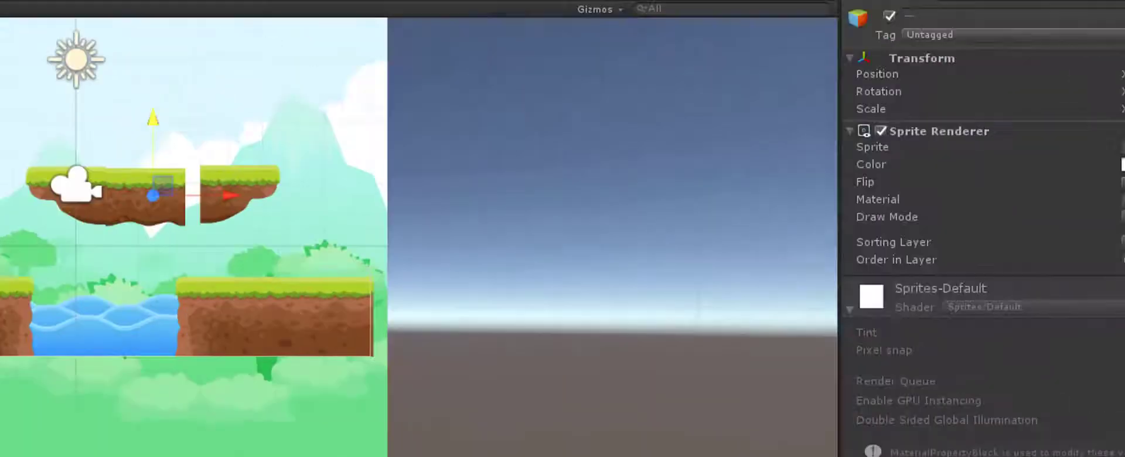
left_click(1040, 86)
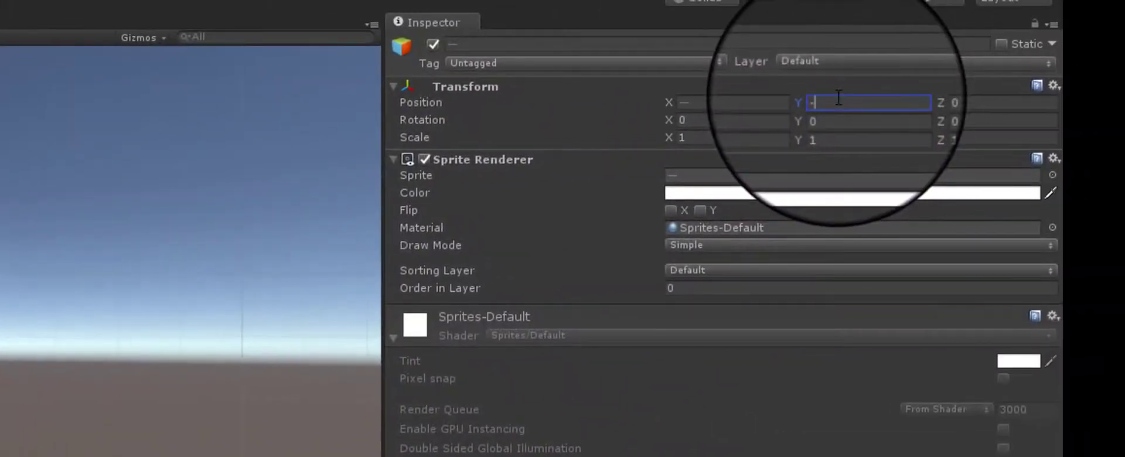
type("-1")
key("Return")
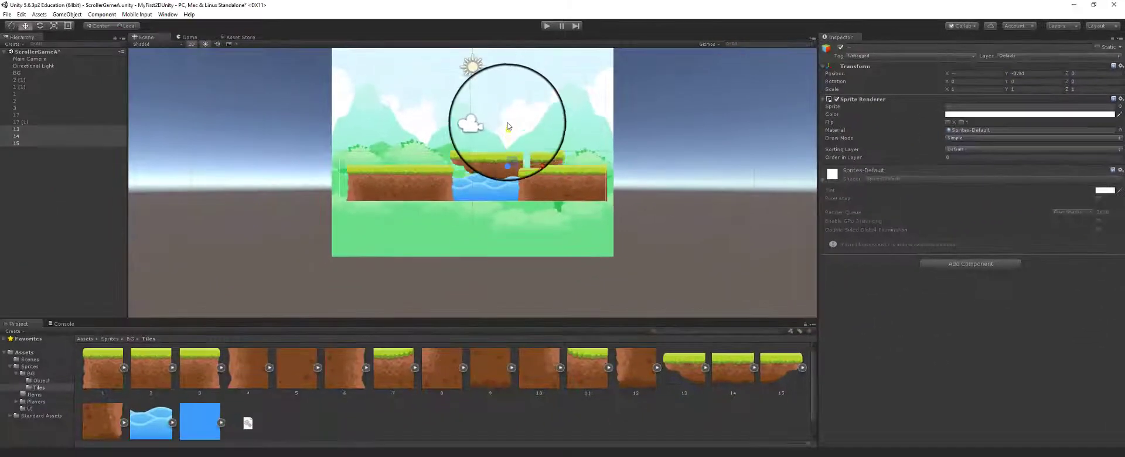
left_click_drag(507, 126, 503, 79)
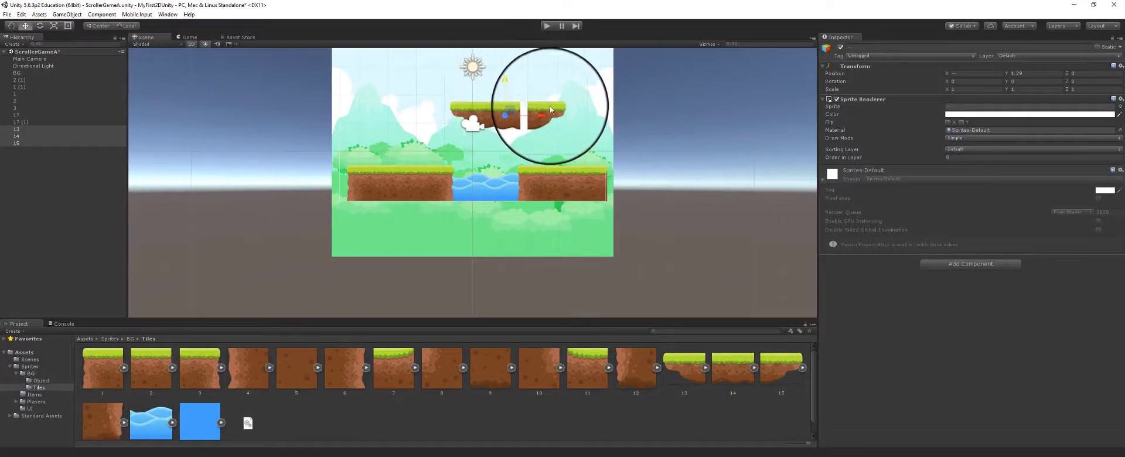
Close the gap between tiles 14 and 15 by moving tile 15 to X 2.4, and fine-tune its Y position
left_click(558, 113)
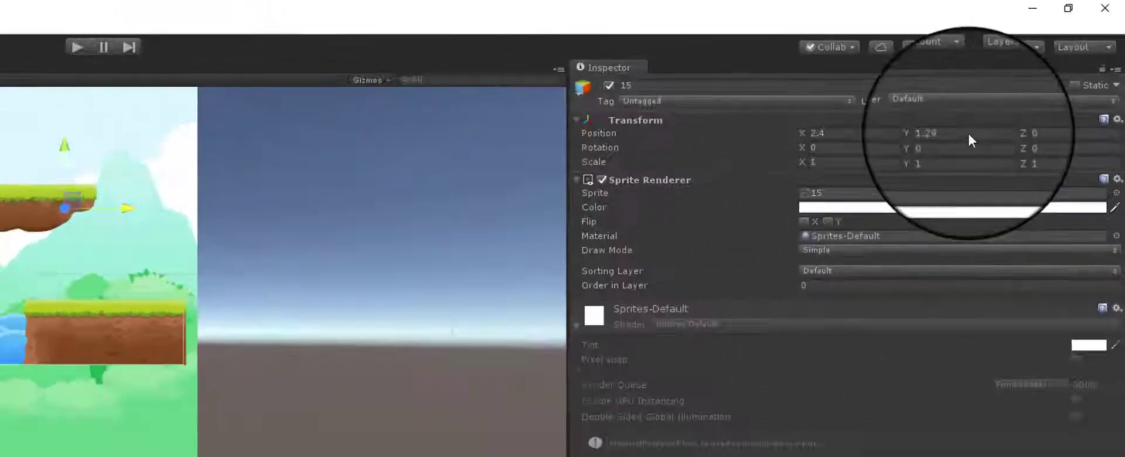
left_click(1039, 73)
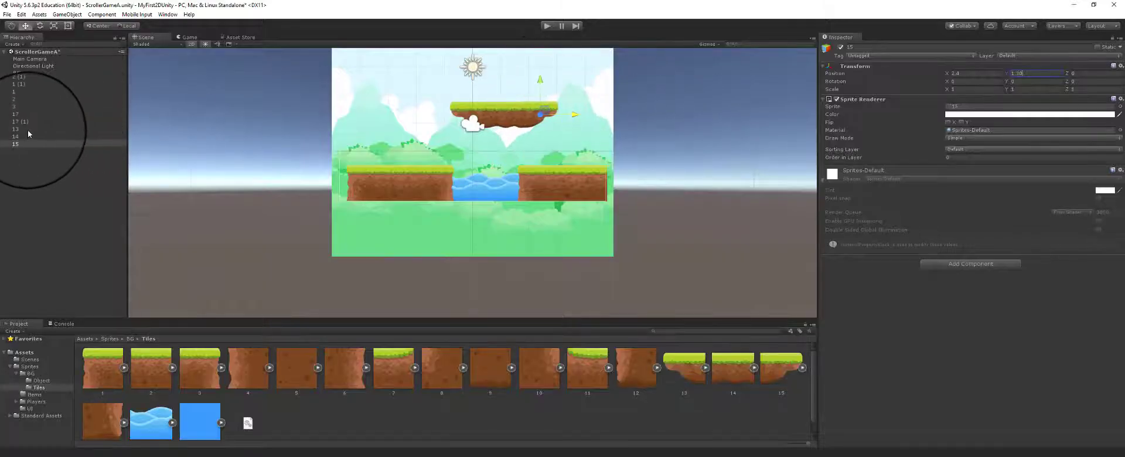
Move tiles 13, 14 and 15 together slightly left and up above the water, and check the platform in the Game view
left_click(27, 129, "shift")
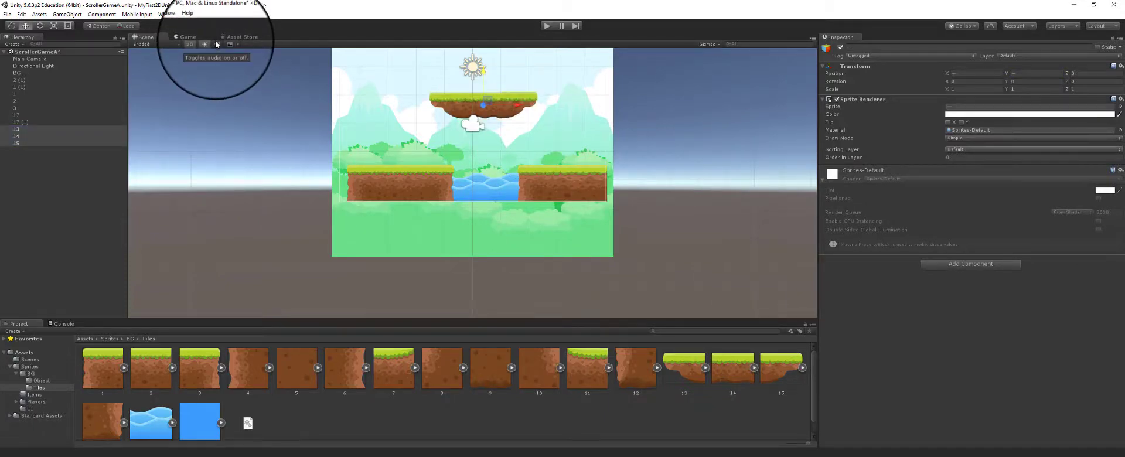
left_click(189, 37)
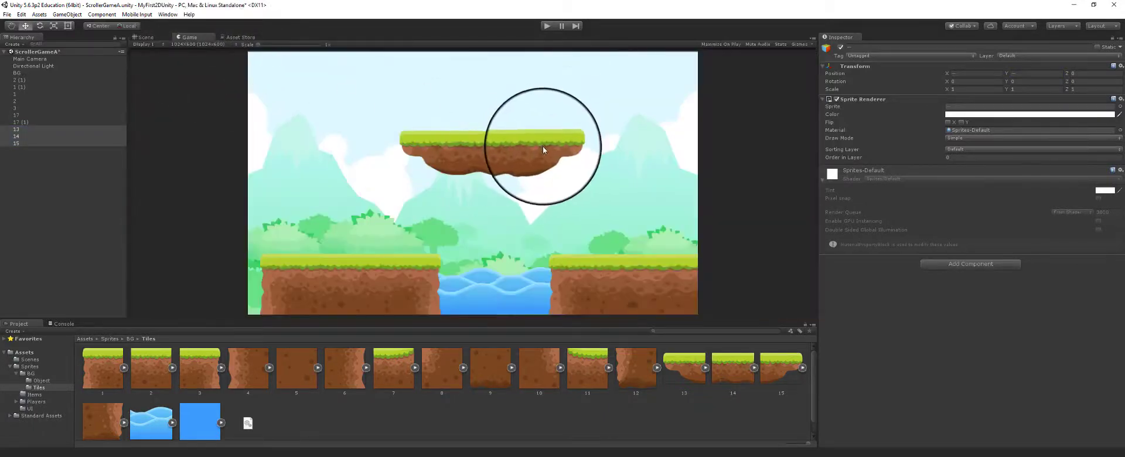